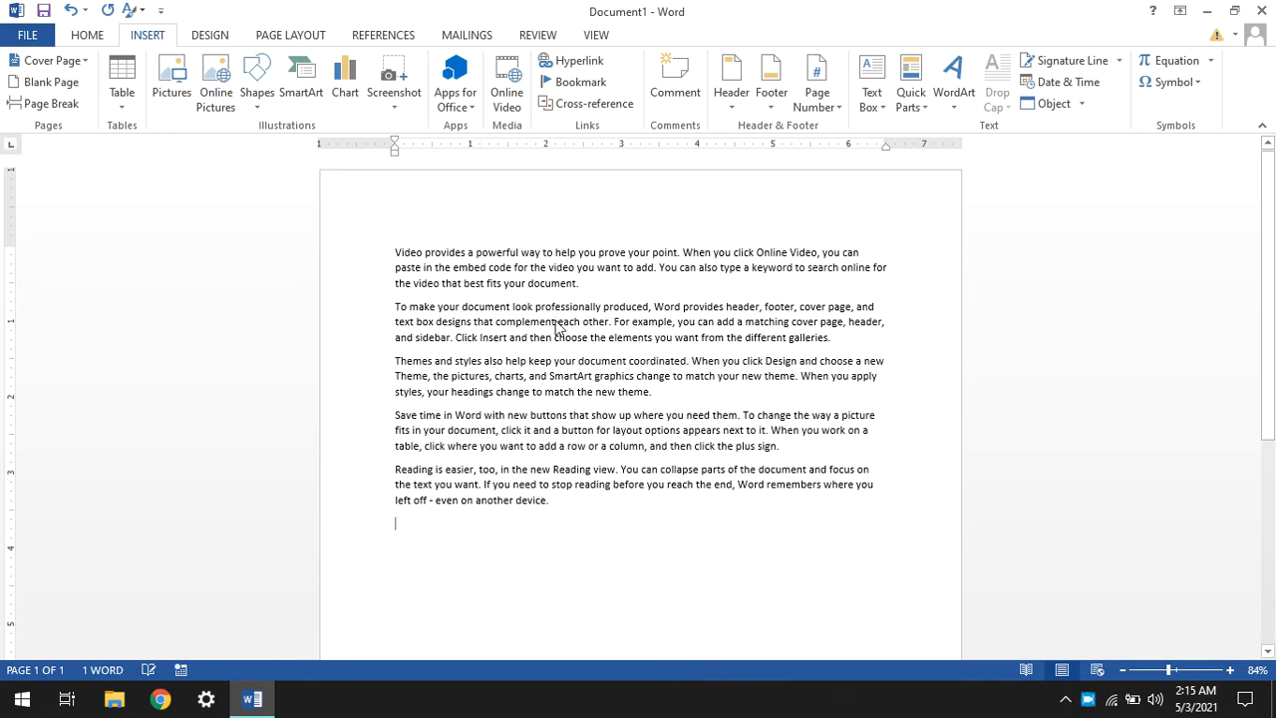
Start a second page after the text and draw a rounded rectangle about 4 inches wide and 1 inch tall near its top
{"action": "key", "text": "ctrl+Return"}
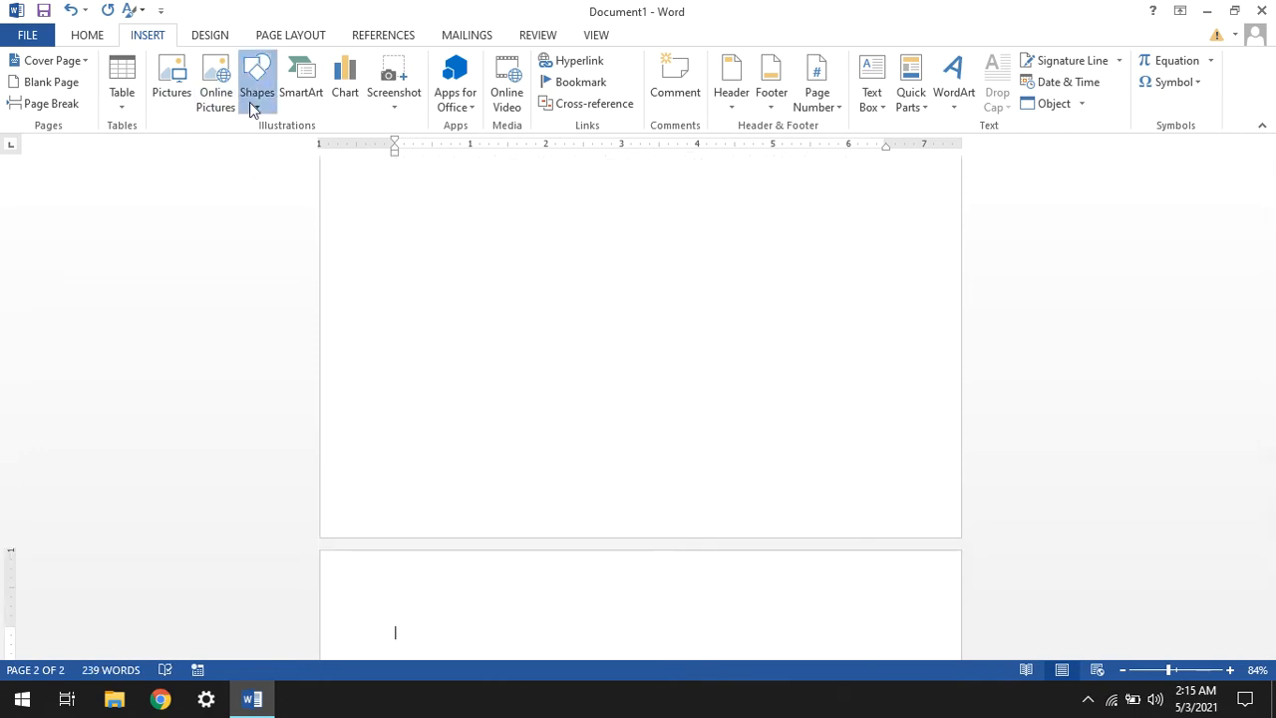
{"action": "left_click", "coordinate": [256, 98]}
{"action": "left_click", "coordinate": [340, 148]}
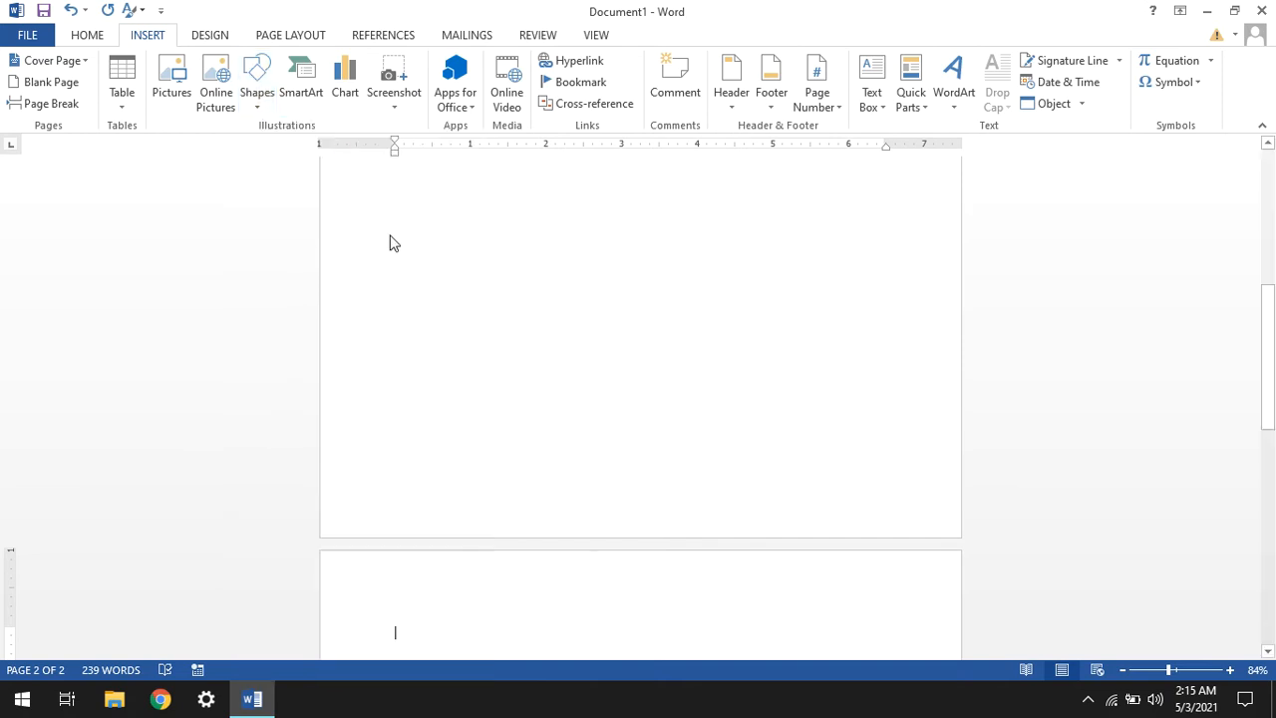
{"action": "left_click_drag", "start_coordinate": [452, 610], "coordinate": [755, 689]}
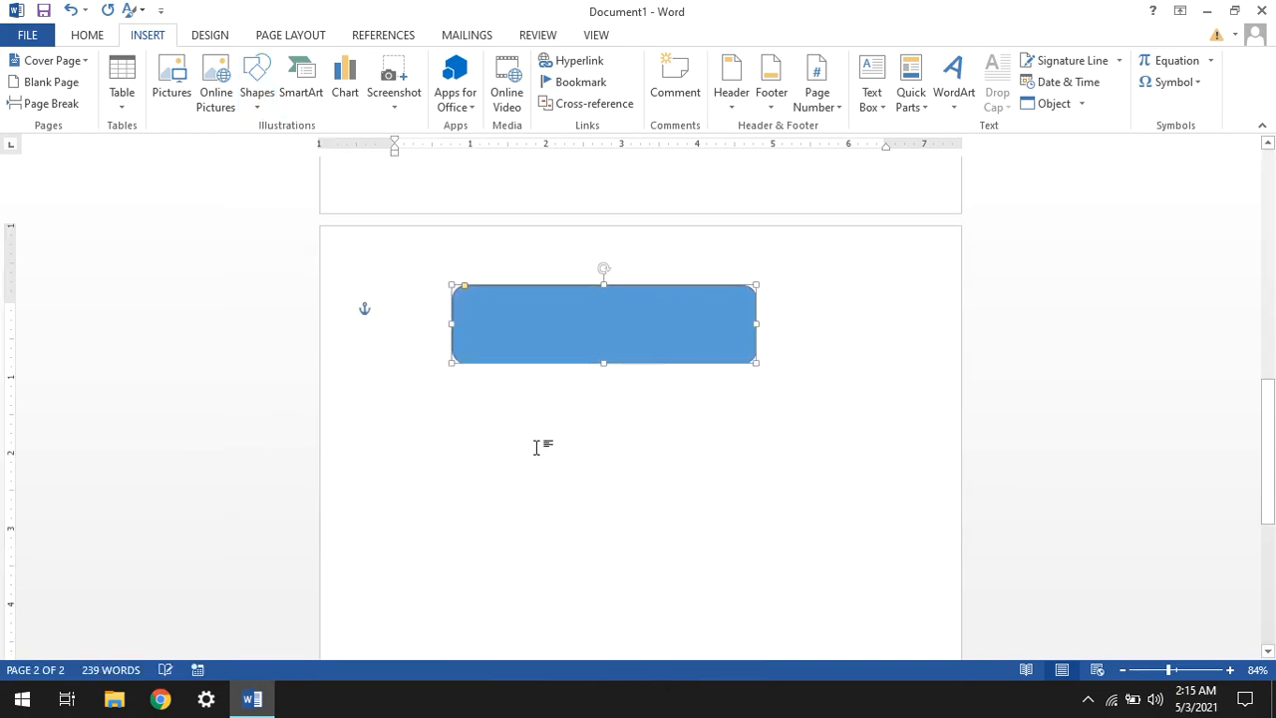
Start a third page after the shape and insert the picture Screenshot (3).png from the Screenshots folder in Pictures
{"action": "left_click", "coordinate": [481, 428]}
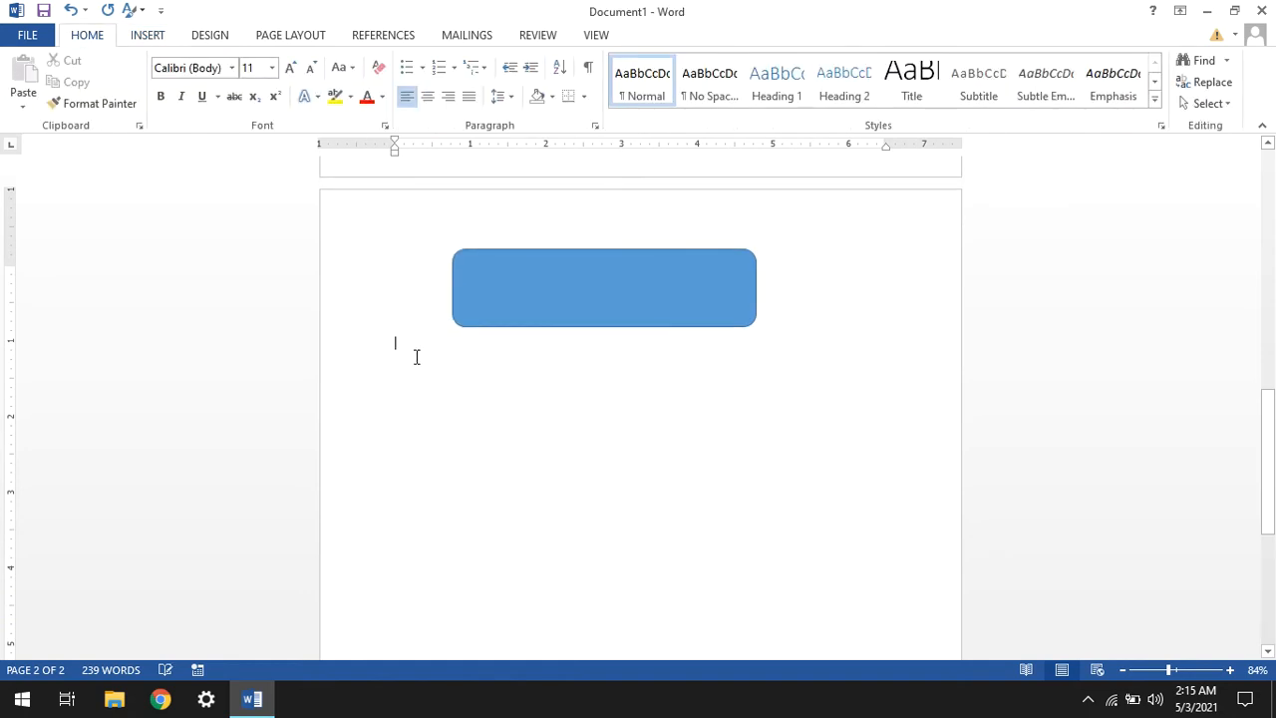
{"action": "scroll", "coordinate": [416, 356], "scroll_direction": "down", "scroll_amount": 8}
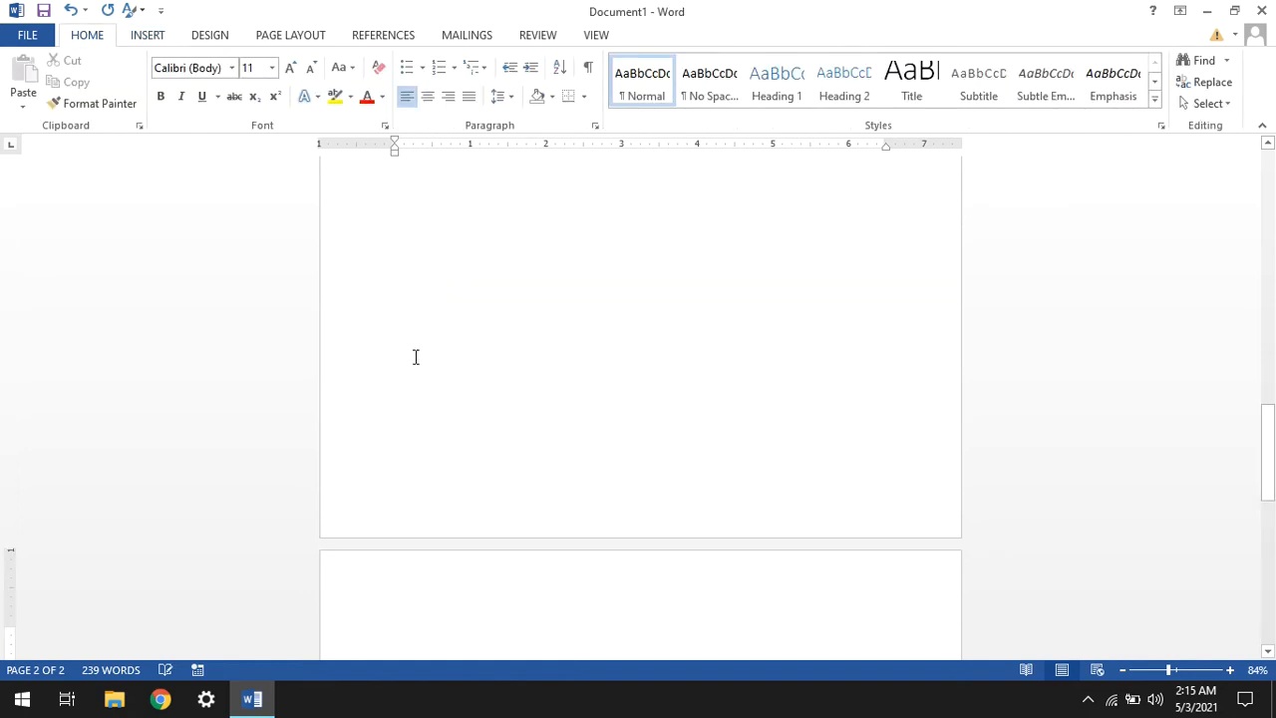
{"action": "left_click", "coordinate": [144, 38]}
{"action": "left_click", "coordinate": [179, 92]}
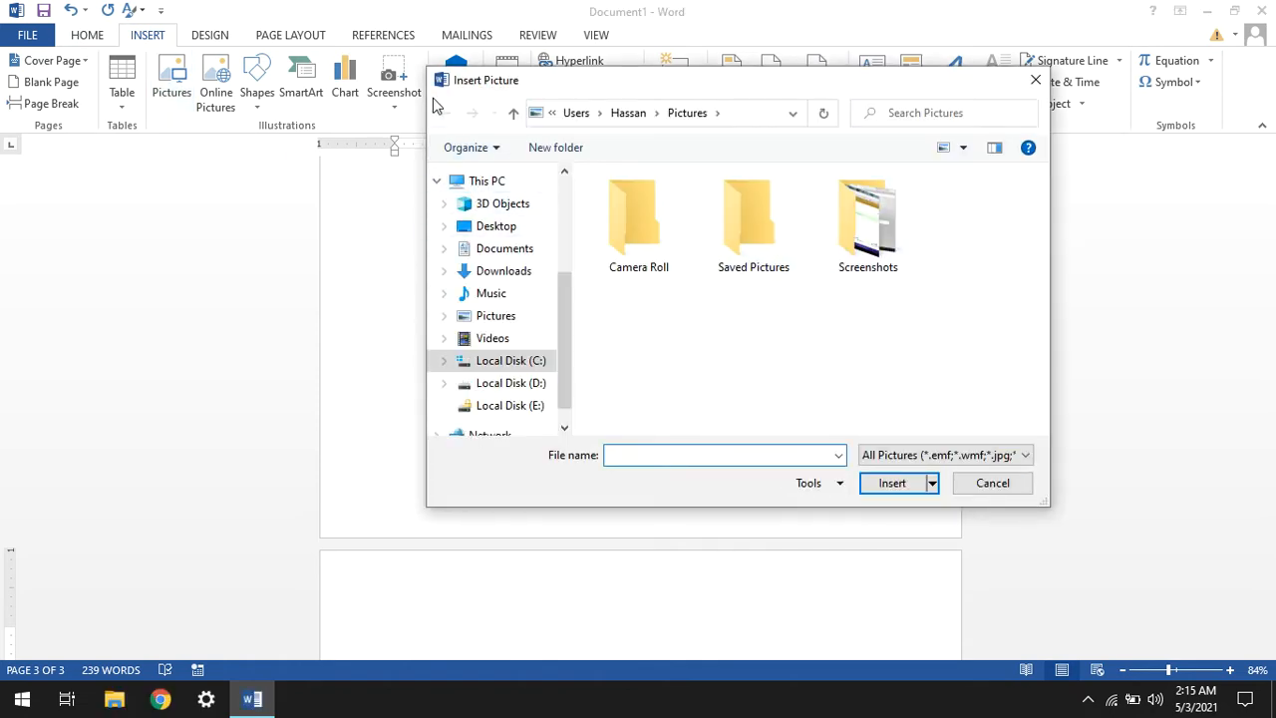
{"action": "left_click", "coordinate": [504, 250]}
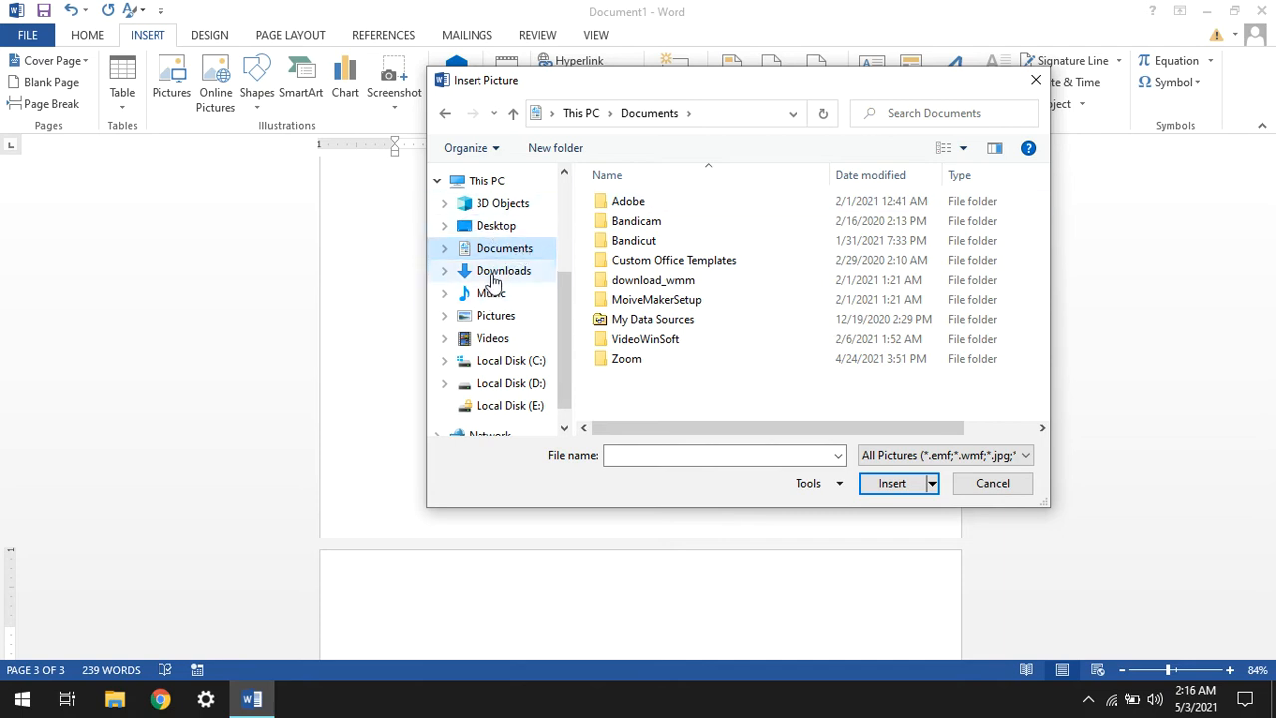
{"action": "left_click", "coordinate": [494, 316]}
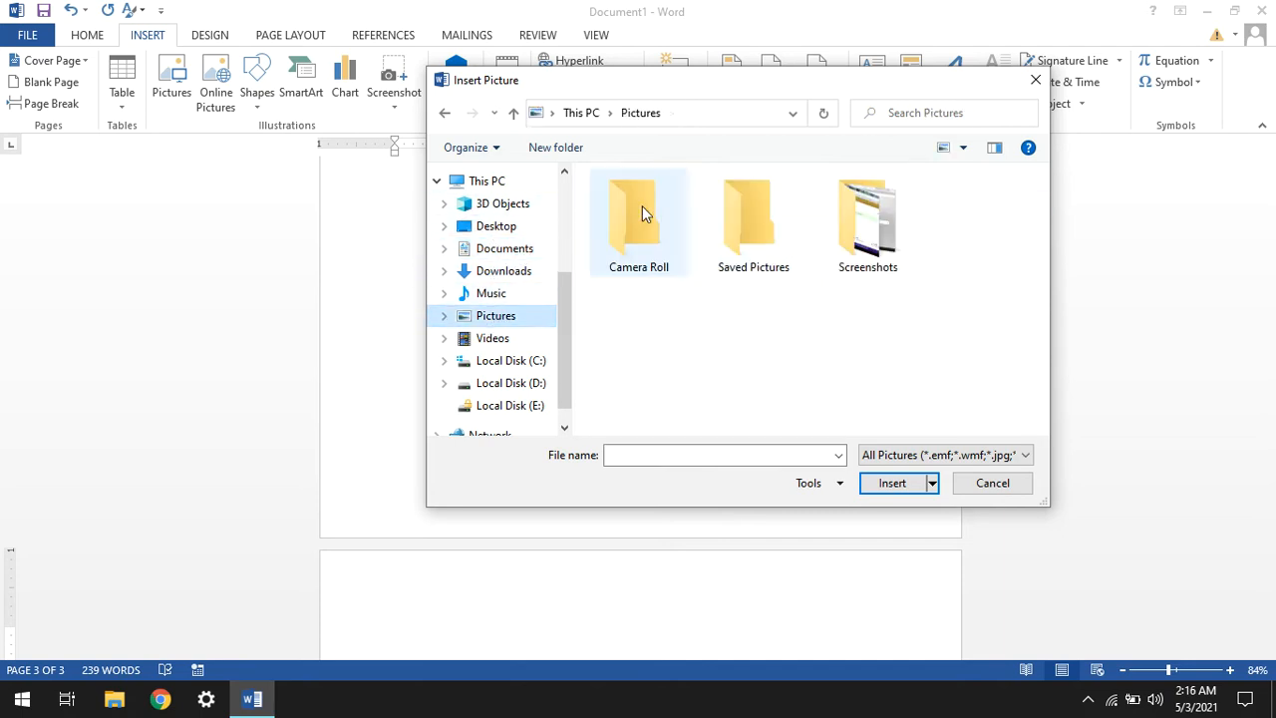
{"action": "double_click", "coordinate": [842, 237]}
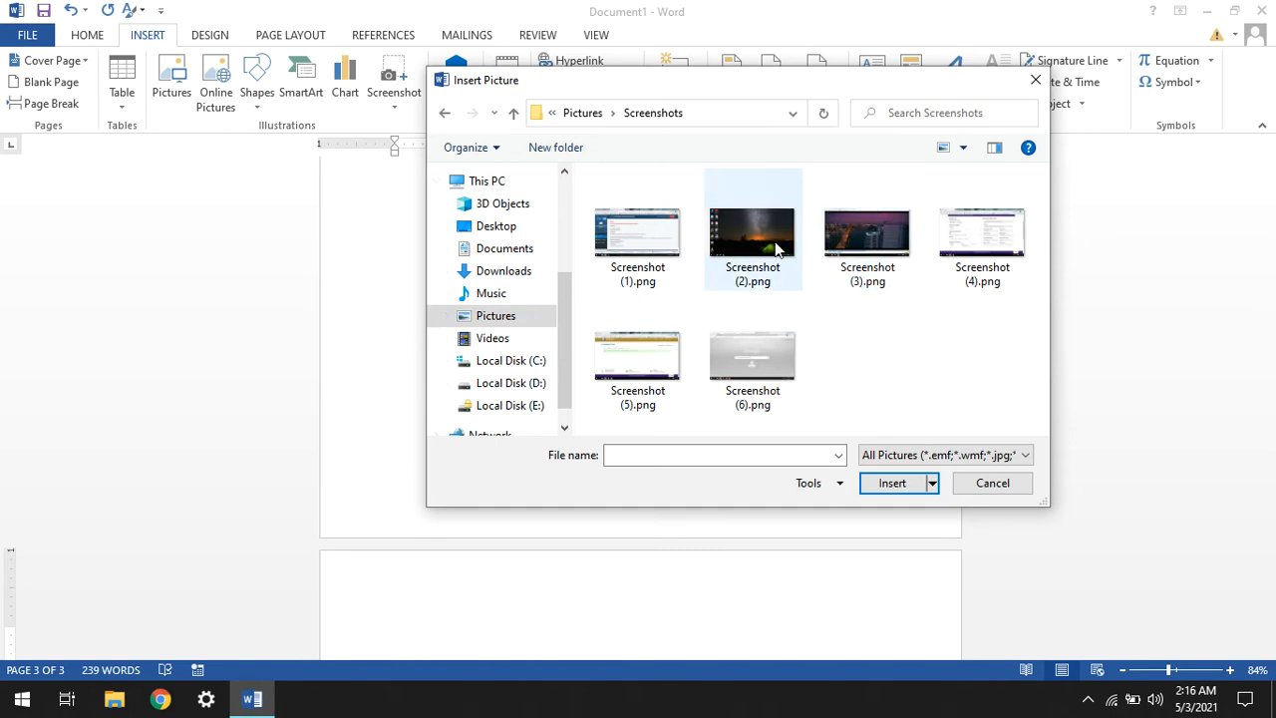
{"action": "double_click", "coordinate": [873, 231]}
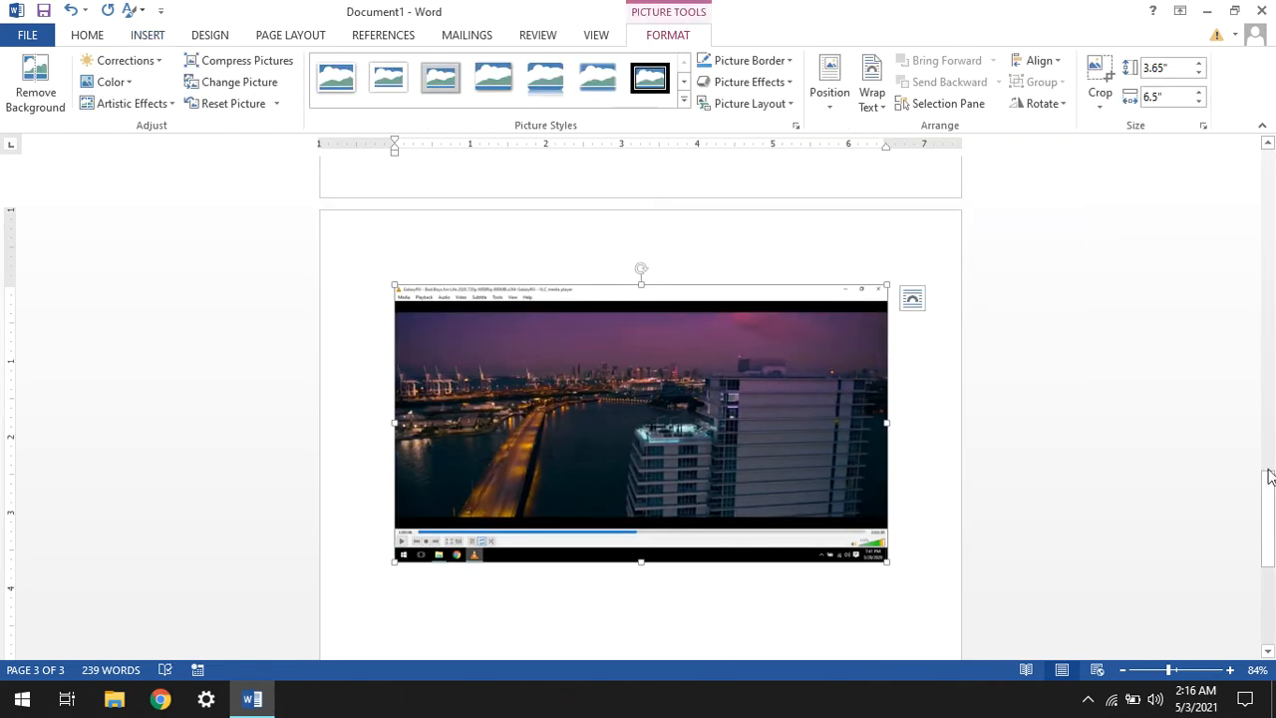
Add "See pic 1" at the end of the first paragraph and "See pic 2" at the end of the third paragraph
{"action": "left_click_drag", "start_coordinate": [1269, 512], "coordinate": [1267, 195]}
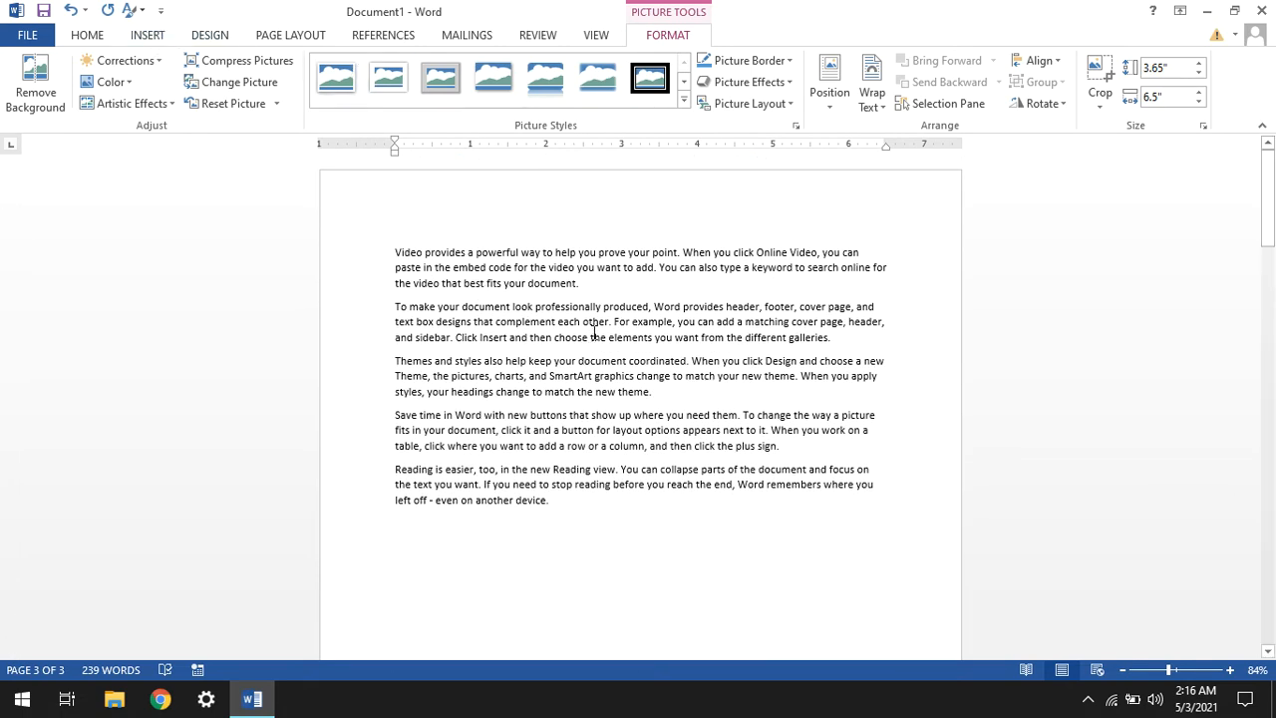
{"action": "left_click", "coordinate": [165, 36]}
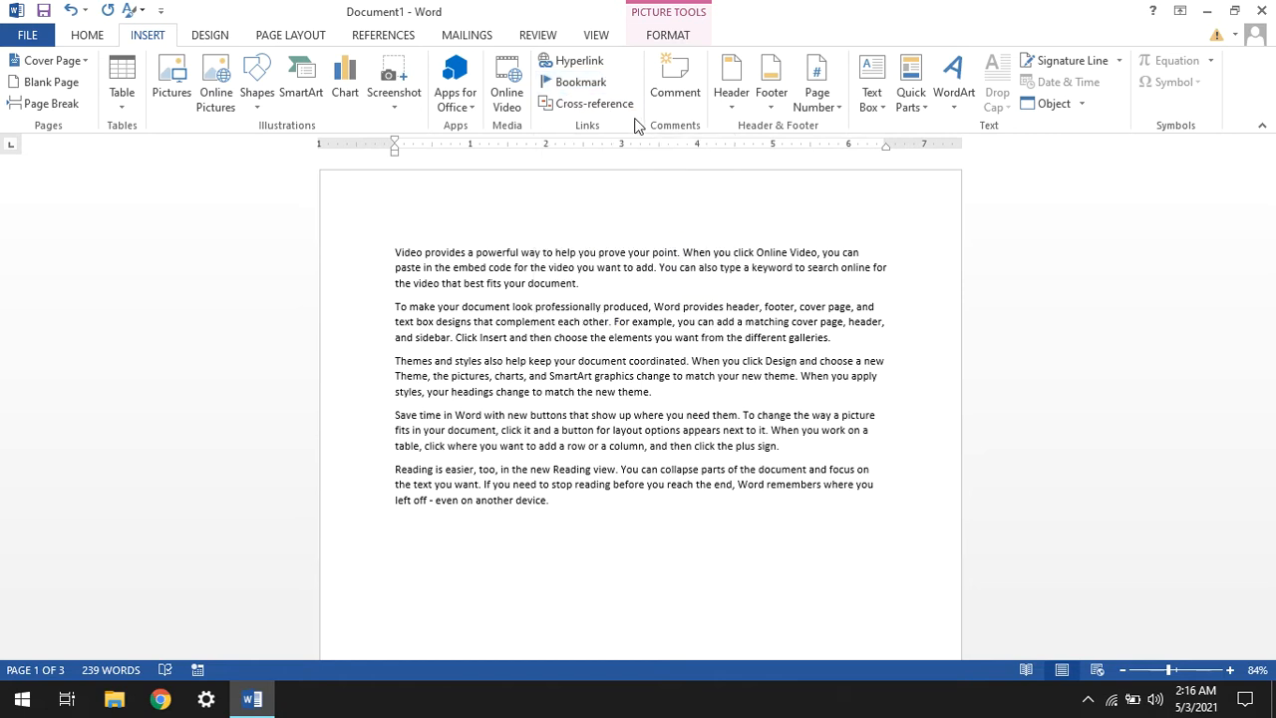
{"action": "left_click", "coordinate": [602, 279]}
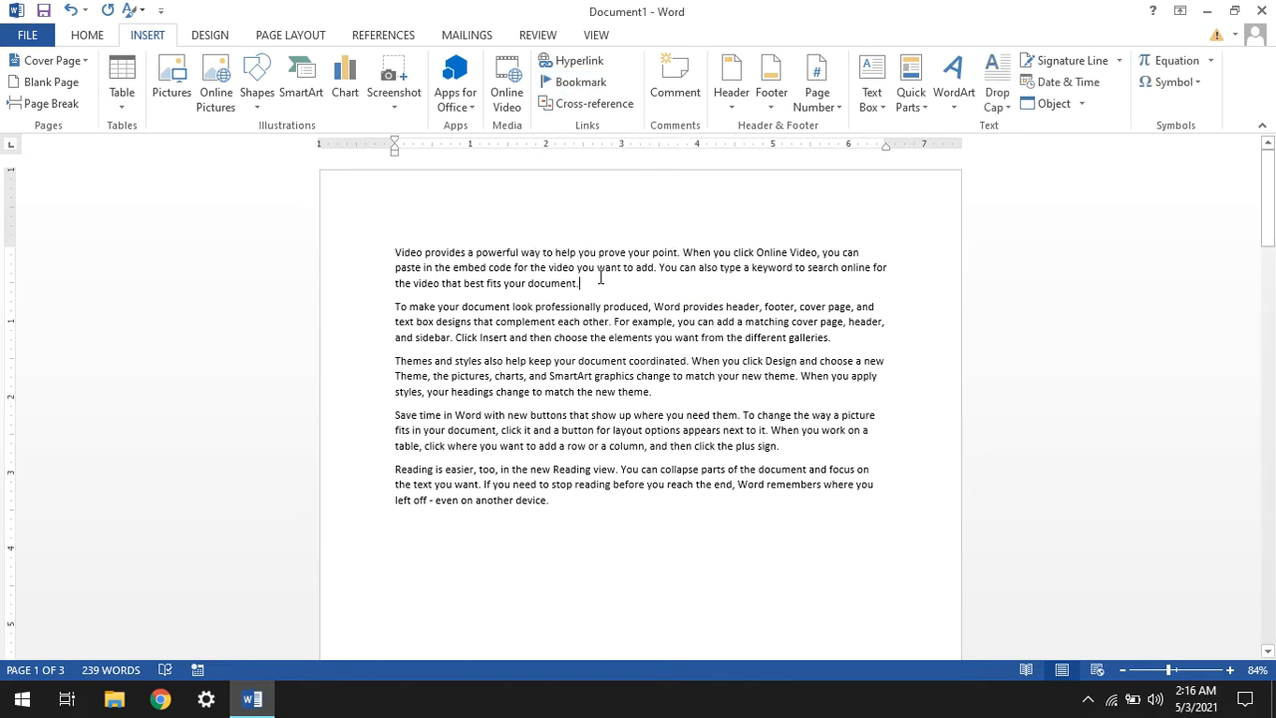
{"action": "type", "text": "See"}
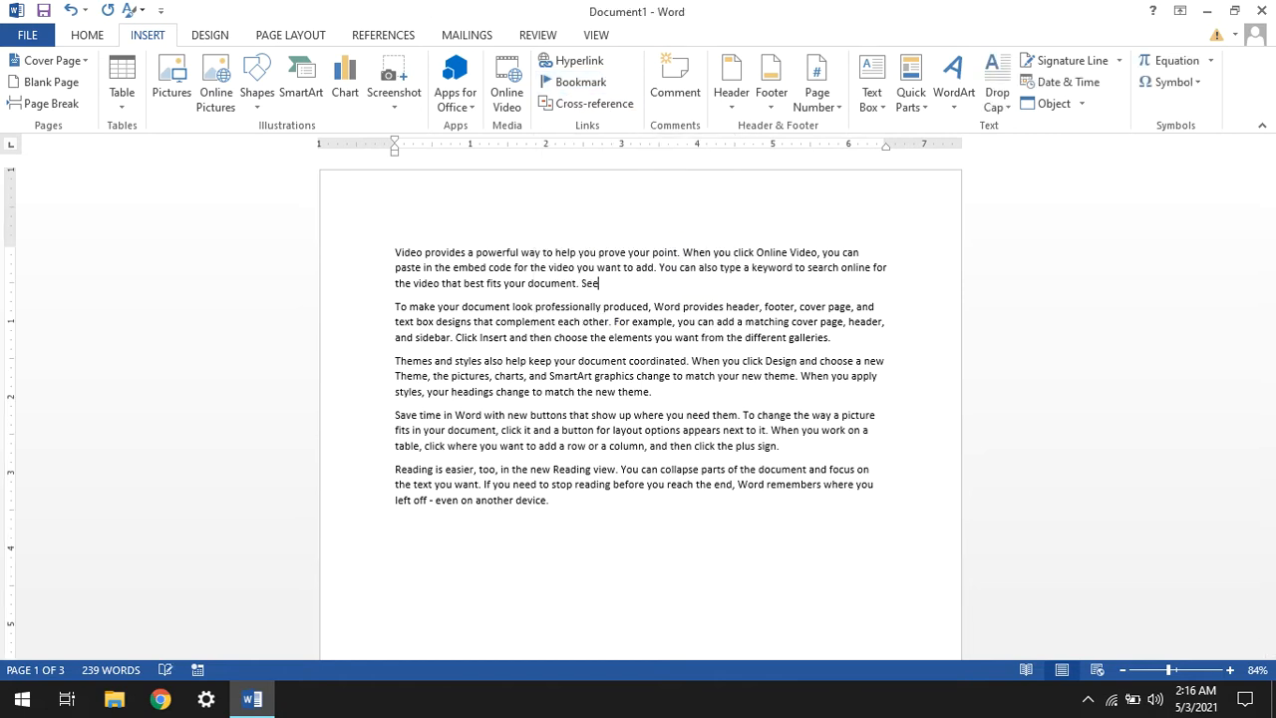
{"action": "type", "text": " pic 1"}
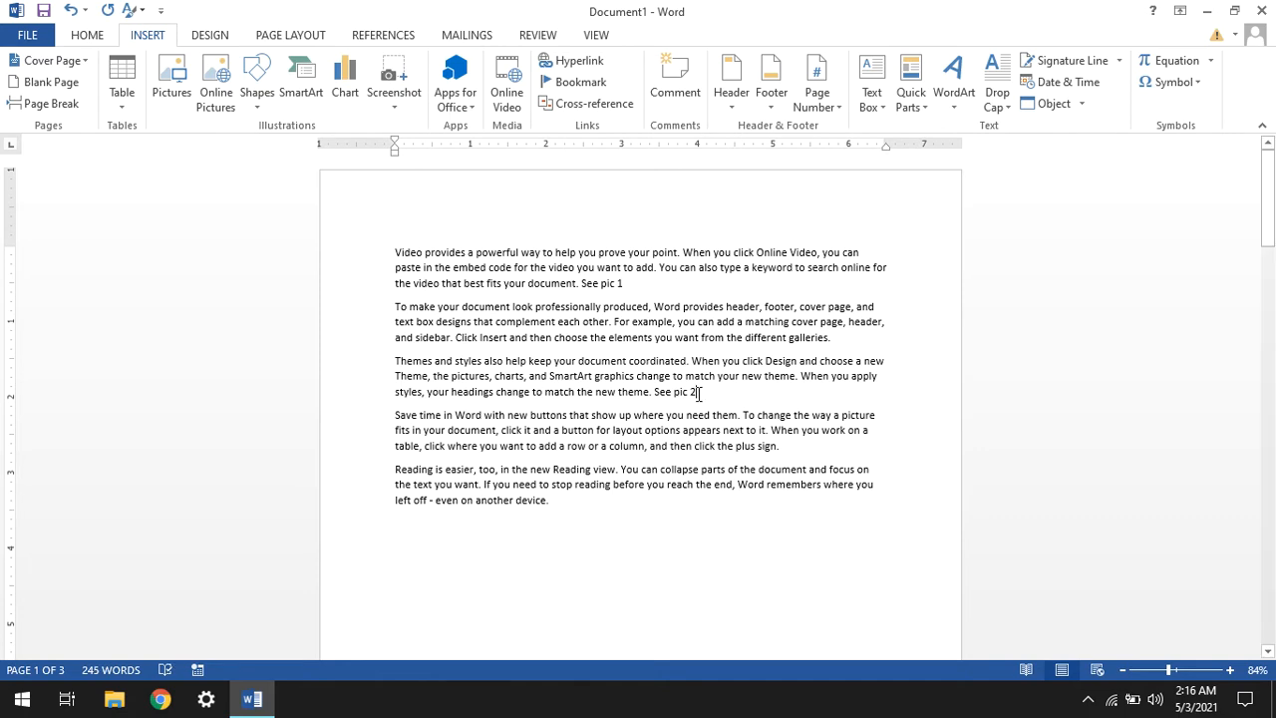
{"action": "left_click_drag", "start_coordinate": [654, 392], "coordinate": [696, 393]}
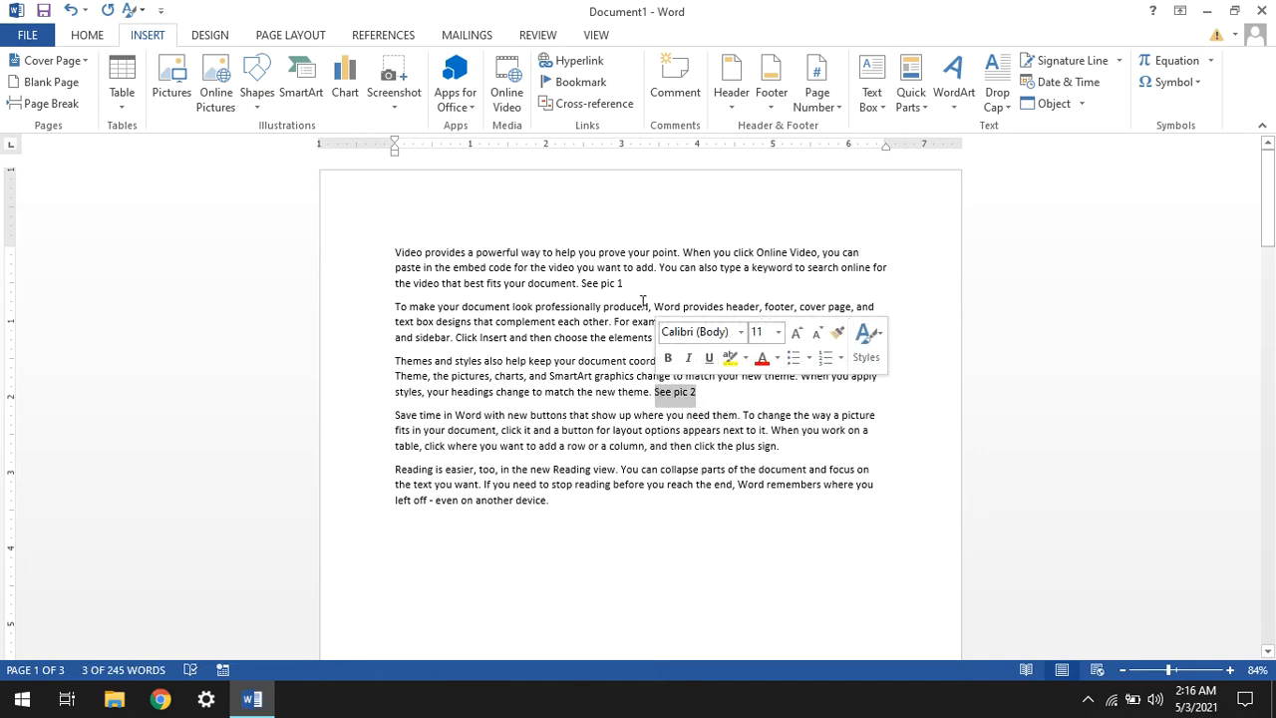
{"action": "left_click_drag", "start_coordinate": [624, 286], "coordinate": [586, 289]}
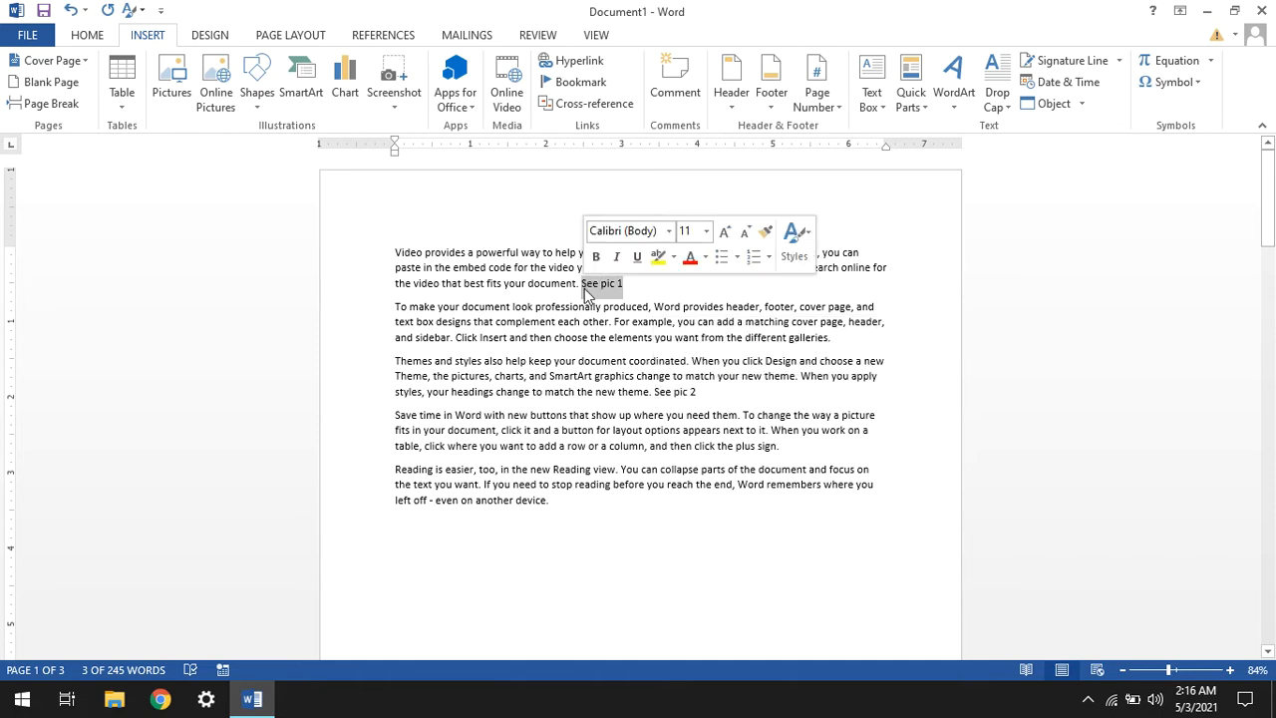
{"action": "left_click_drag", "start_coordinate": [698, 391], "coordinate": [652, 393]}
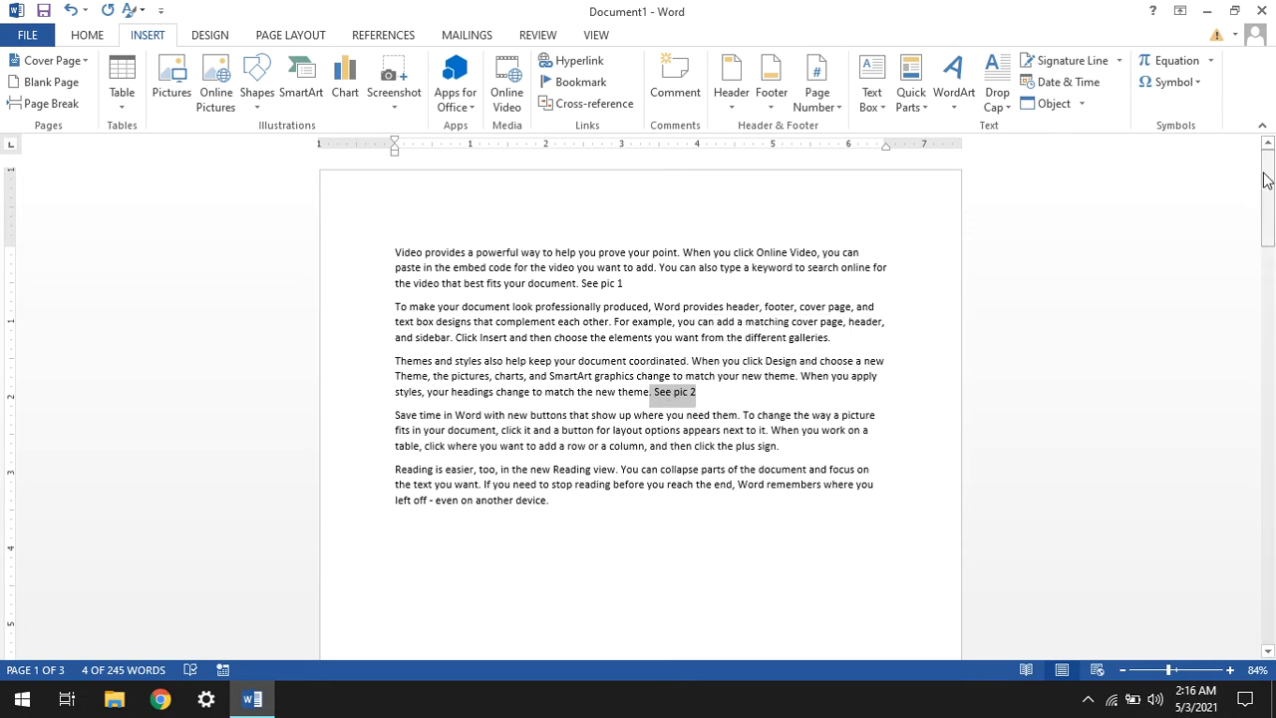
Add a bookmark named Book1 to the rounded rectangle on the second page
{"action": "left_click_drag", "start_coordinate": [1268, 179], "coordinate": [1265, 365]}
{"action": "left_click", "coordinate": [676, 253]}
{"action": "left_click", "coordinate": [577, 246]}
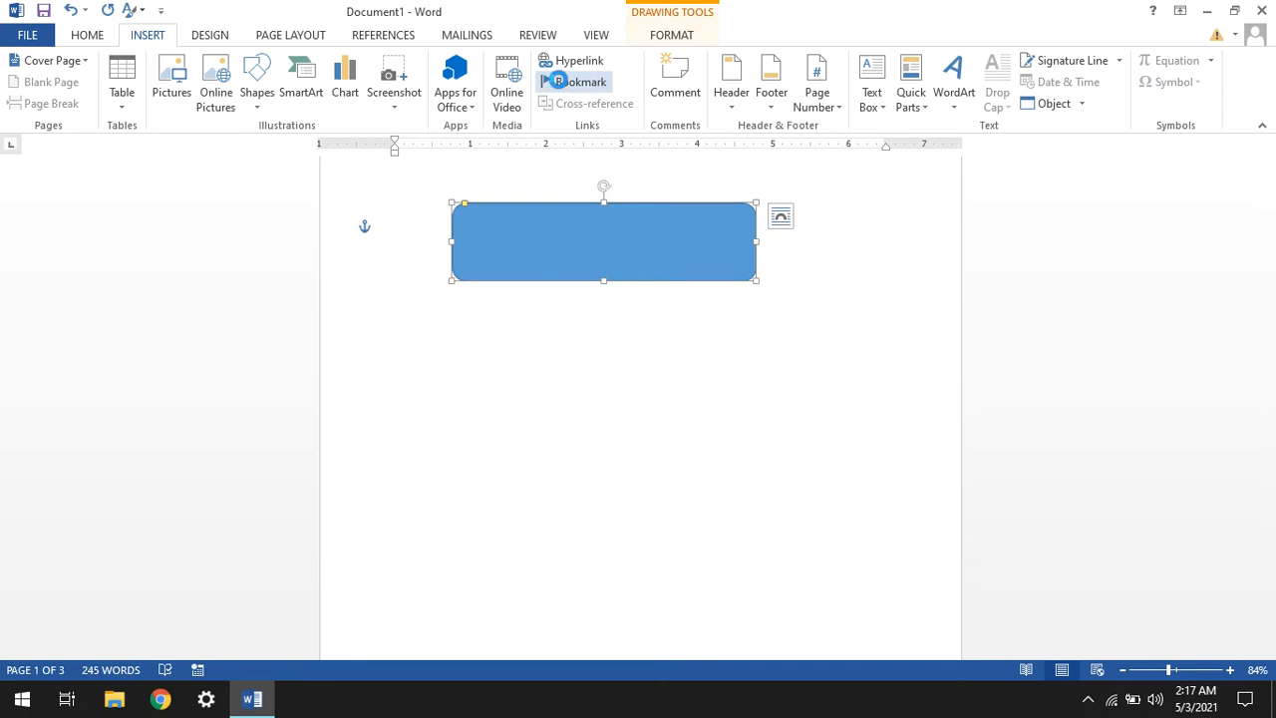
{"action": "left_click", "coordinate": [563, 84]}
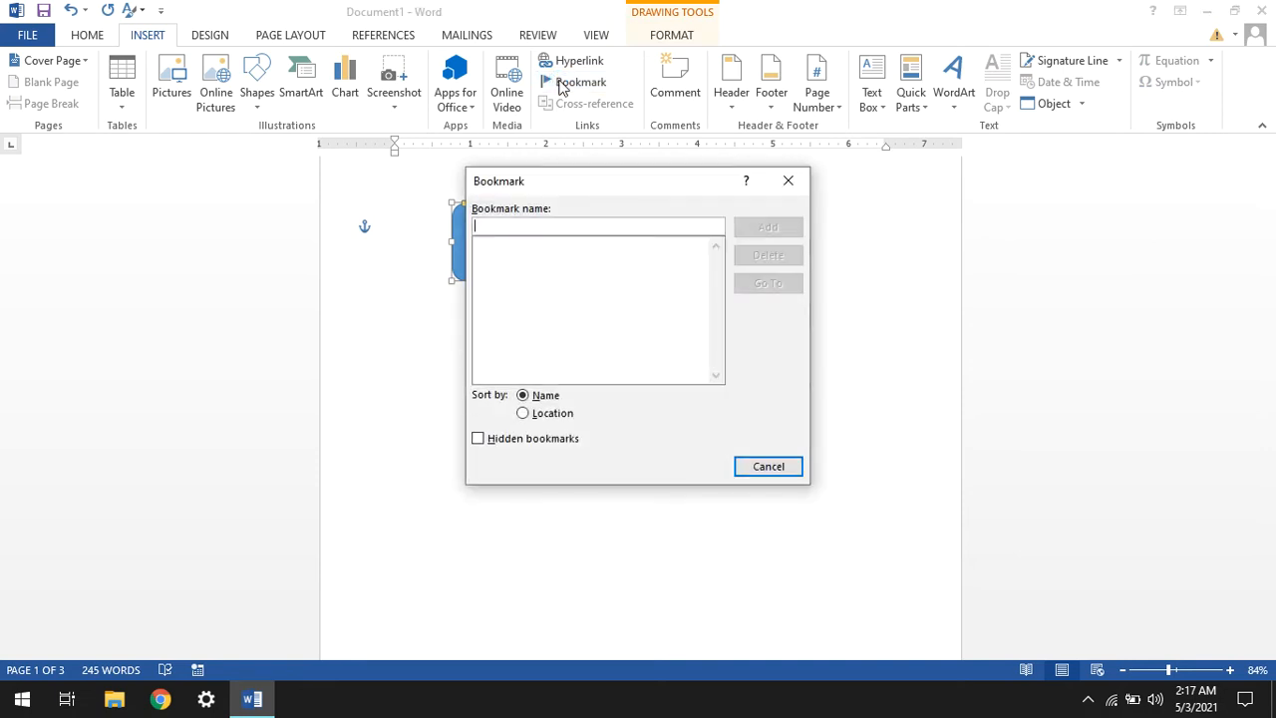
{"action": "type", "text": "Book1"}
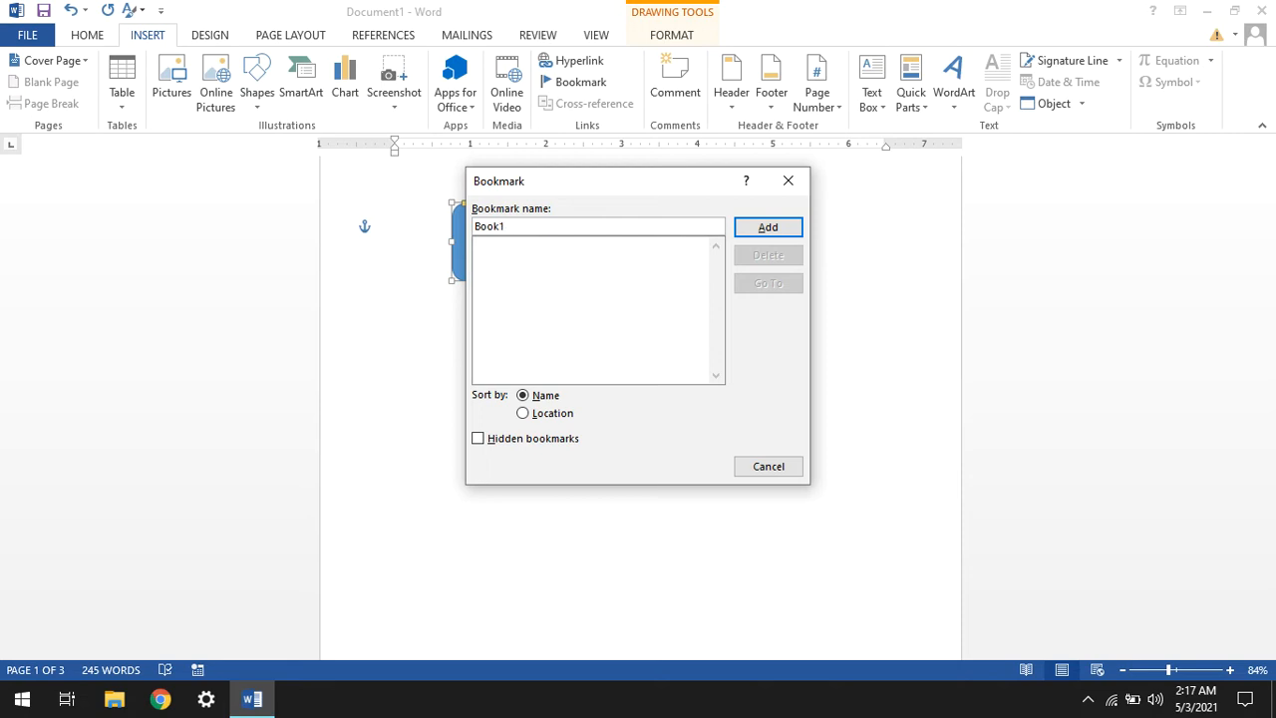
{"action": "left_click", "coordinate": [768, 227]}
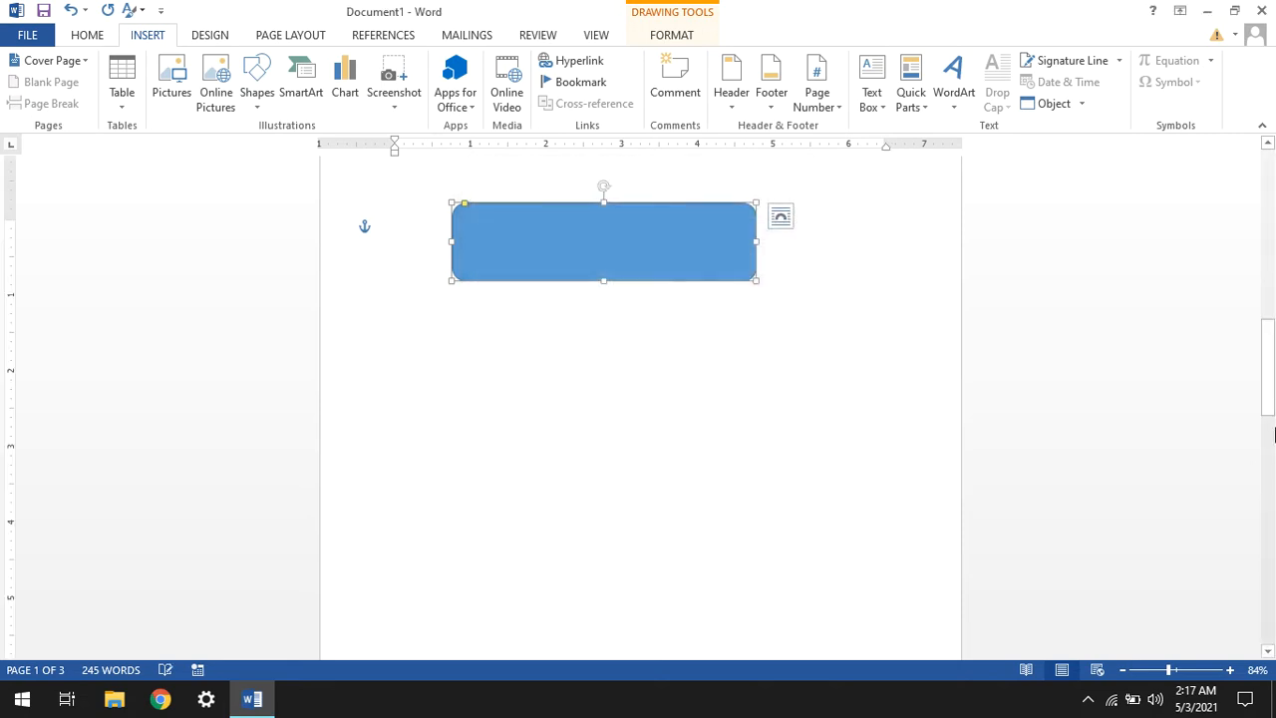
Add a bookmark named Book2 to the picture on the third page
{"action": "left_click_drag", "start_coordinate": [1271, 428], "coordinate": [1269, 568]}
{"action": "left_click", "coordinate": [732, 450]}
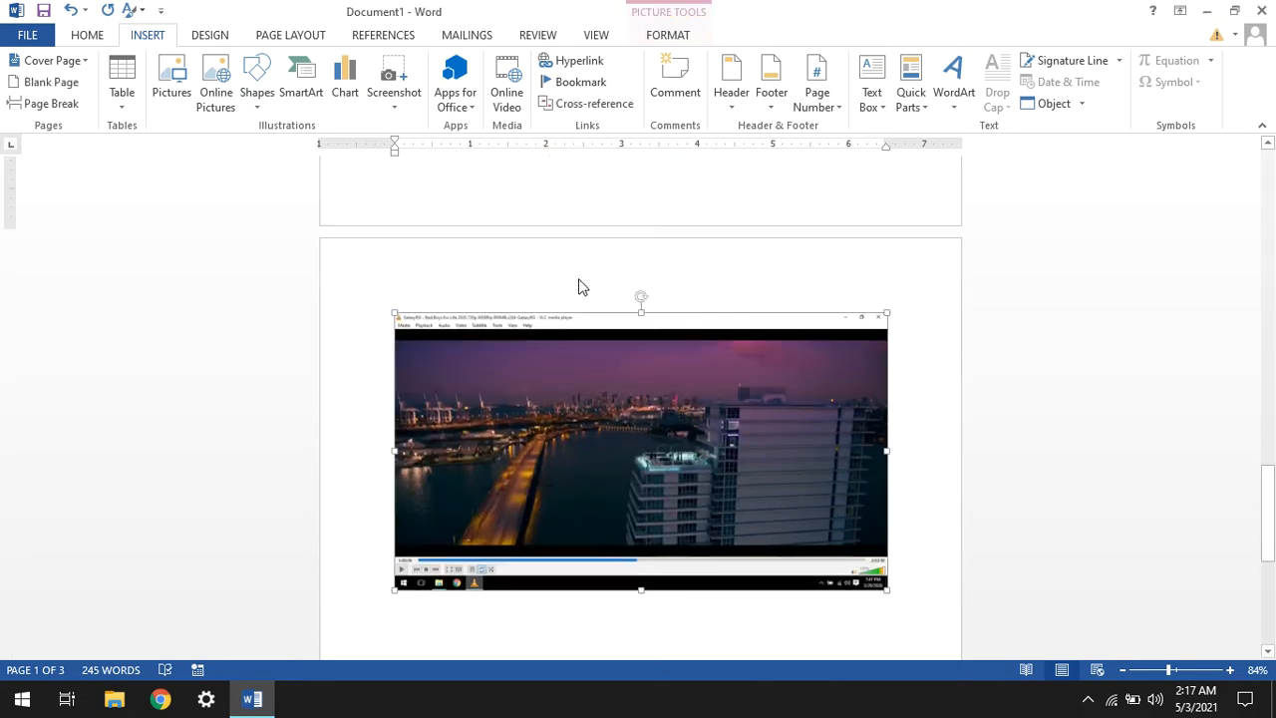
{"action": "left_click", "coordinate": [586, 83]}
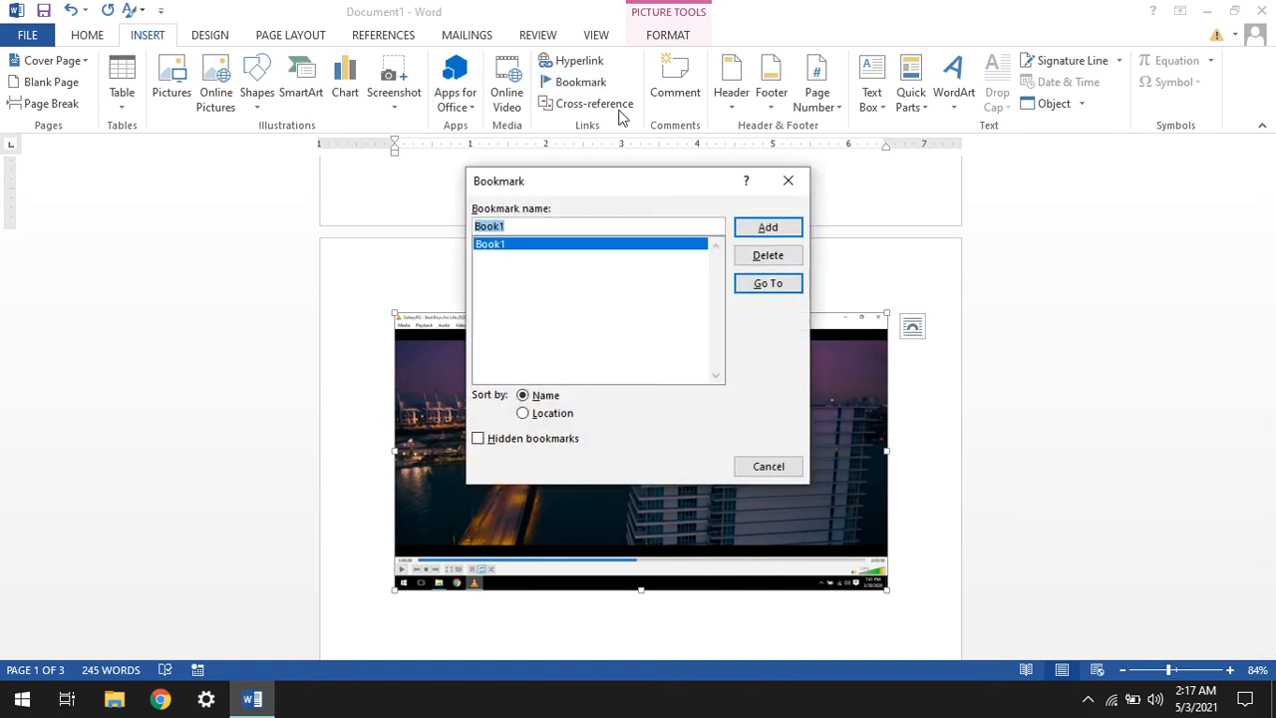
{"action": "key", "text": "End"}
{"action": "key", "text": "BackSpace"}
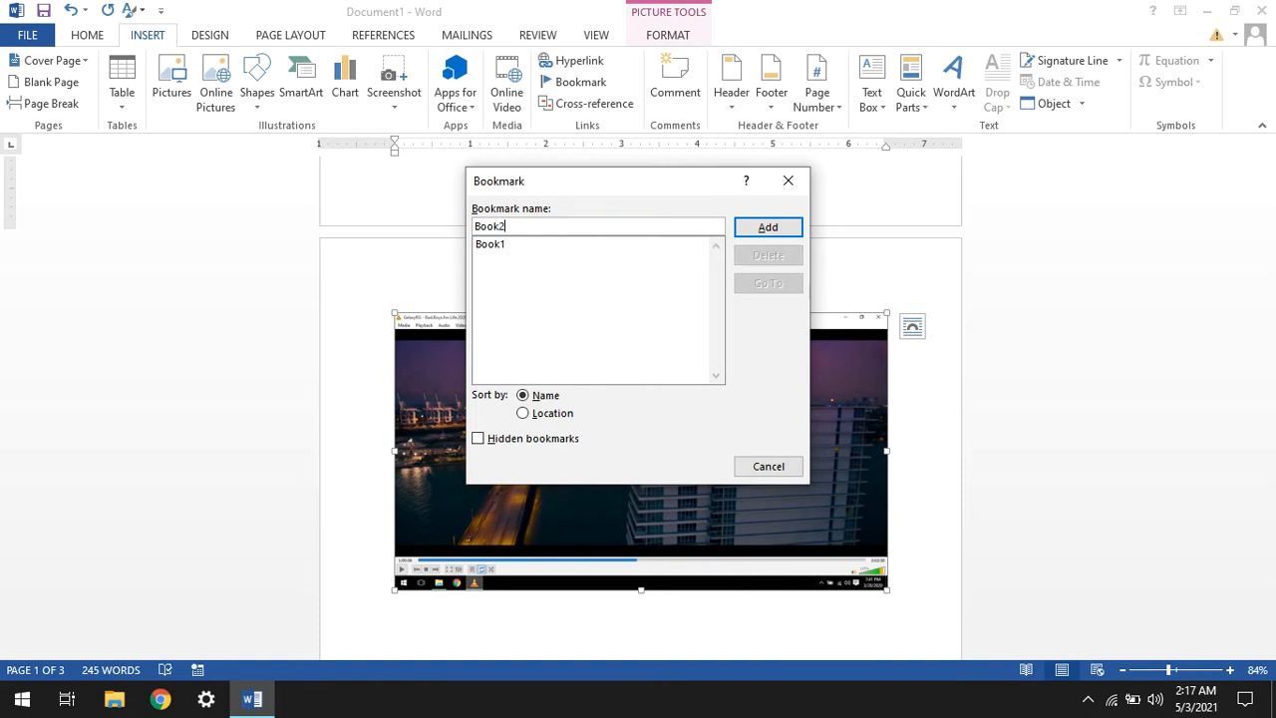
{"action": "left_click", "coordinate": [746, 231]}
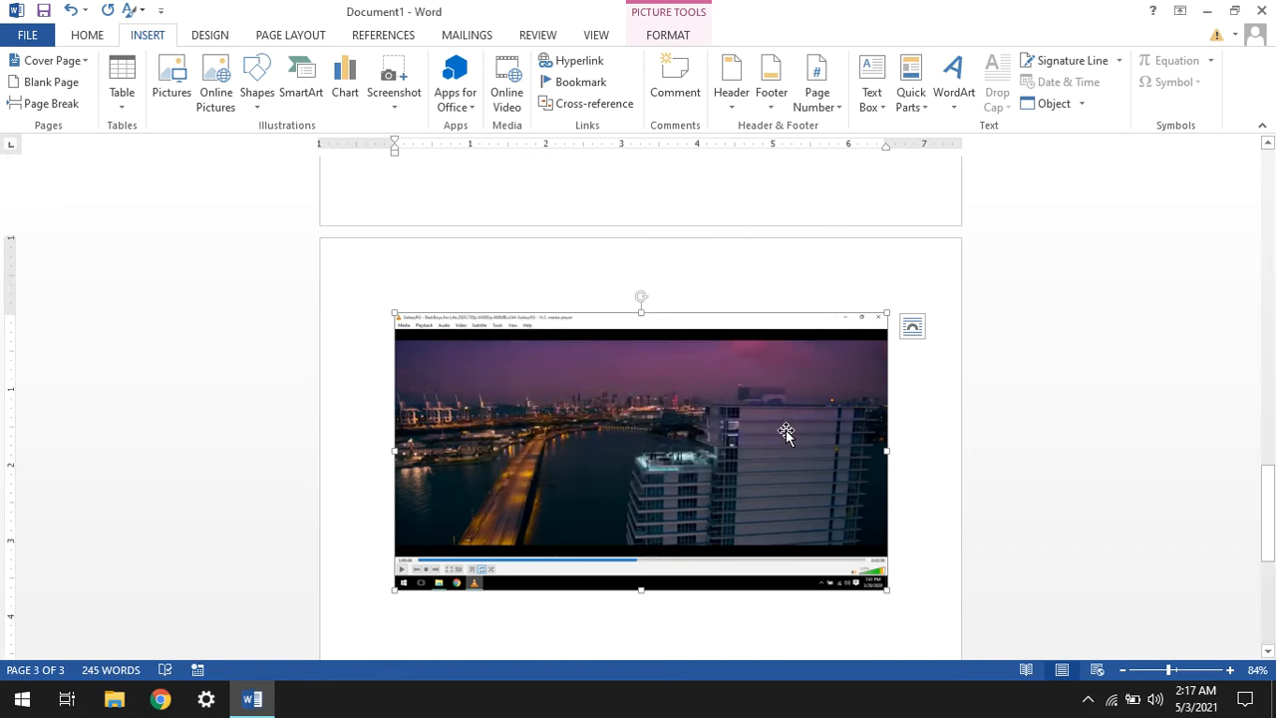
Hyperlink the text "See pic 1" in the first paragraph to the Book1 bookmark in this document
{"action": "left_click_drag", "start_coordinate": [1269, 504], "coordinate": [1272, 185]}
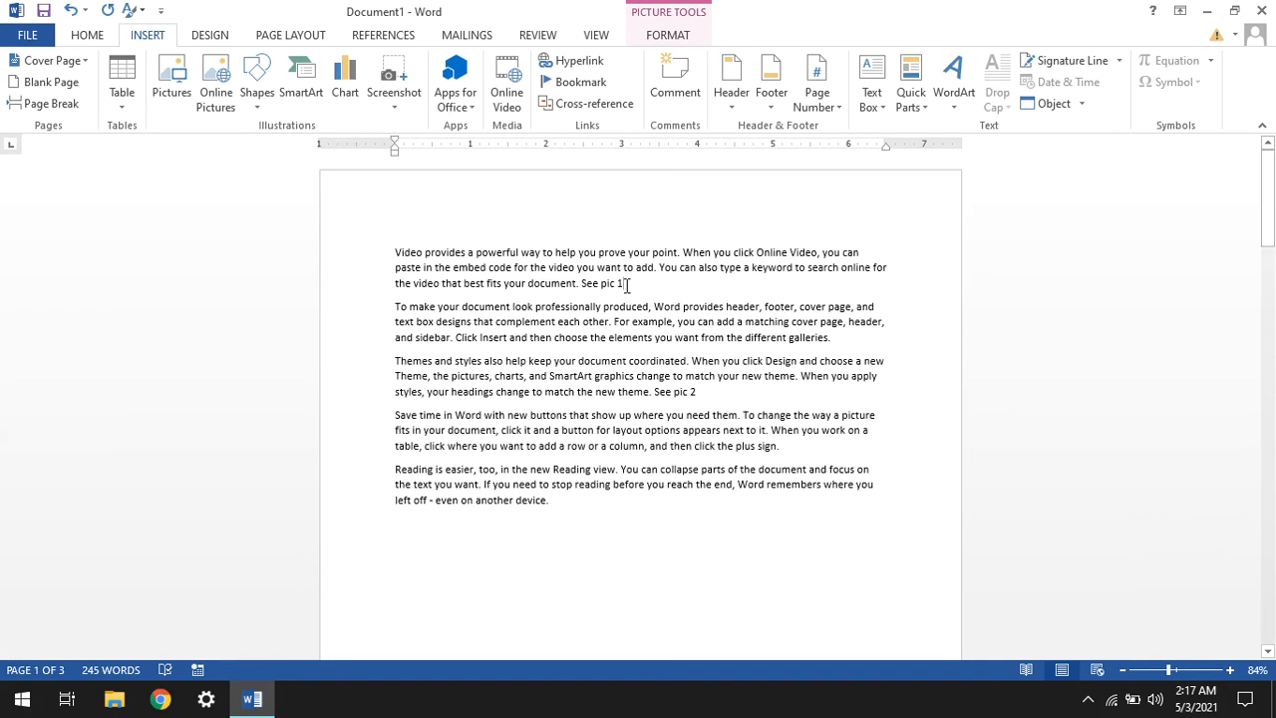
{"action": "left_click_drag", "start_coordinate": [625, 284], "coordinate": [581, 285]}
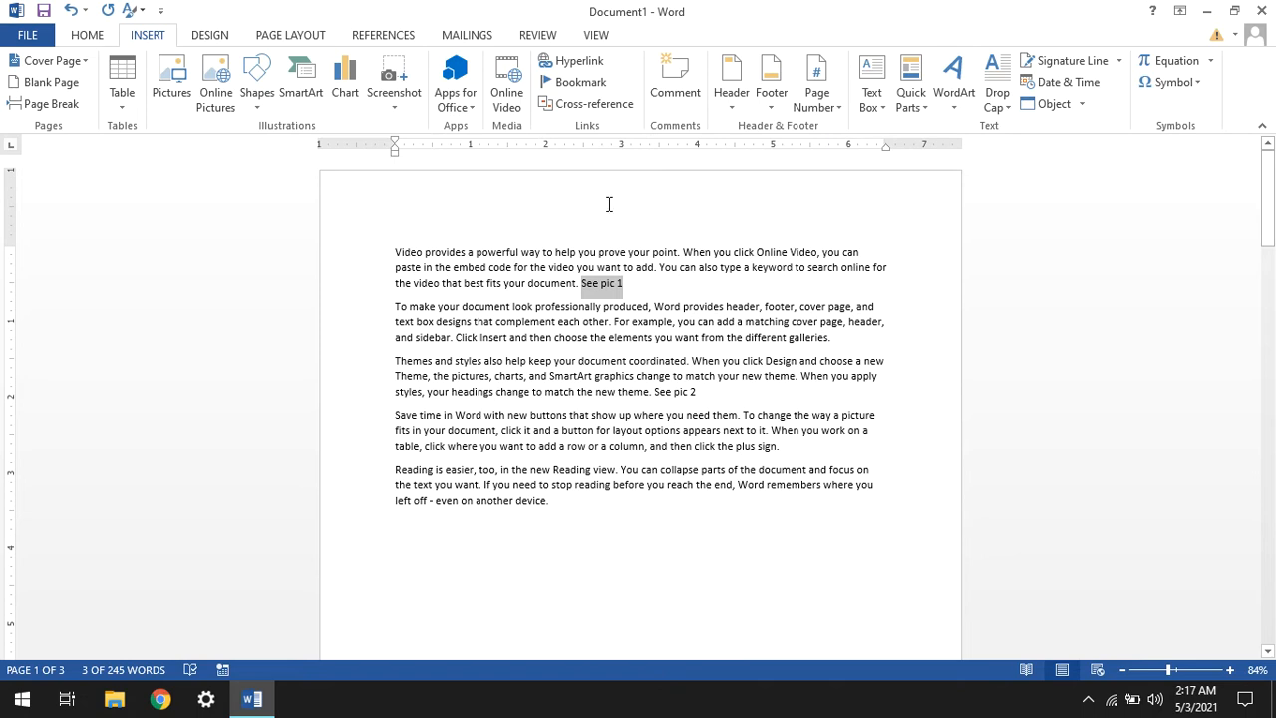
{"action": "left_click", "coordinate": [586, 66]}
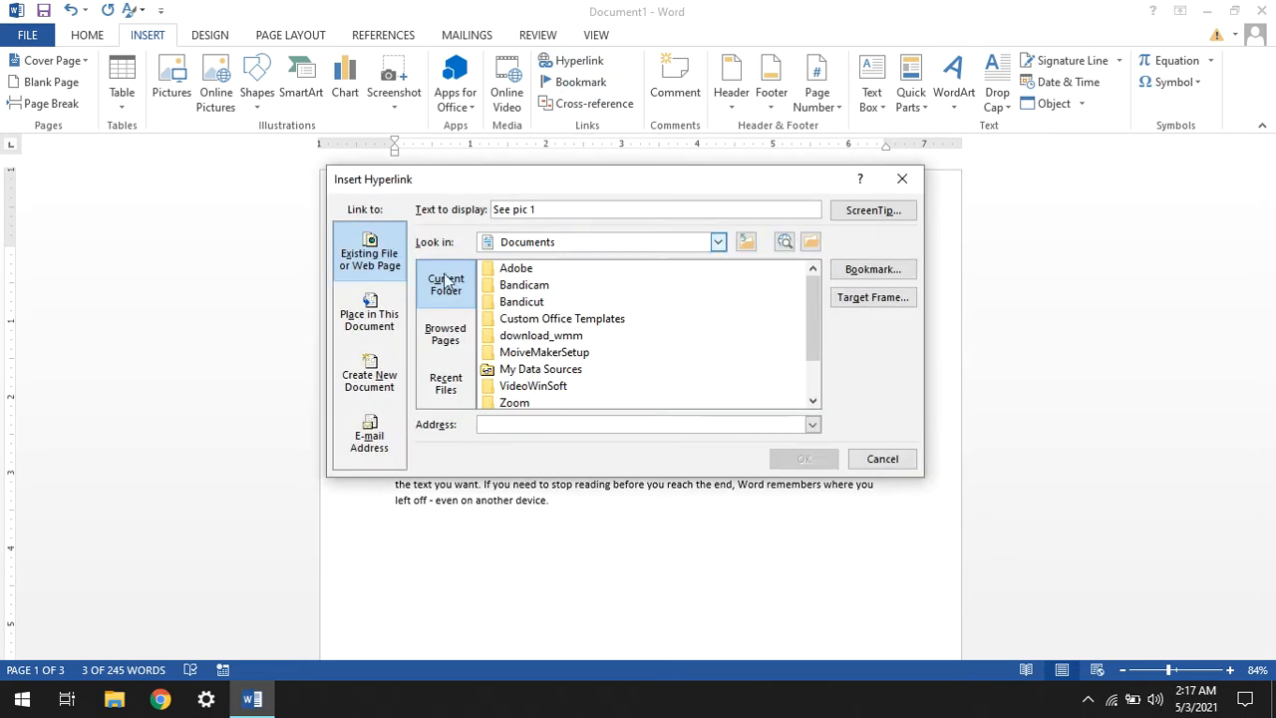
{"action": "left_click", "coordinate": [375, 328]}
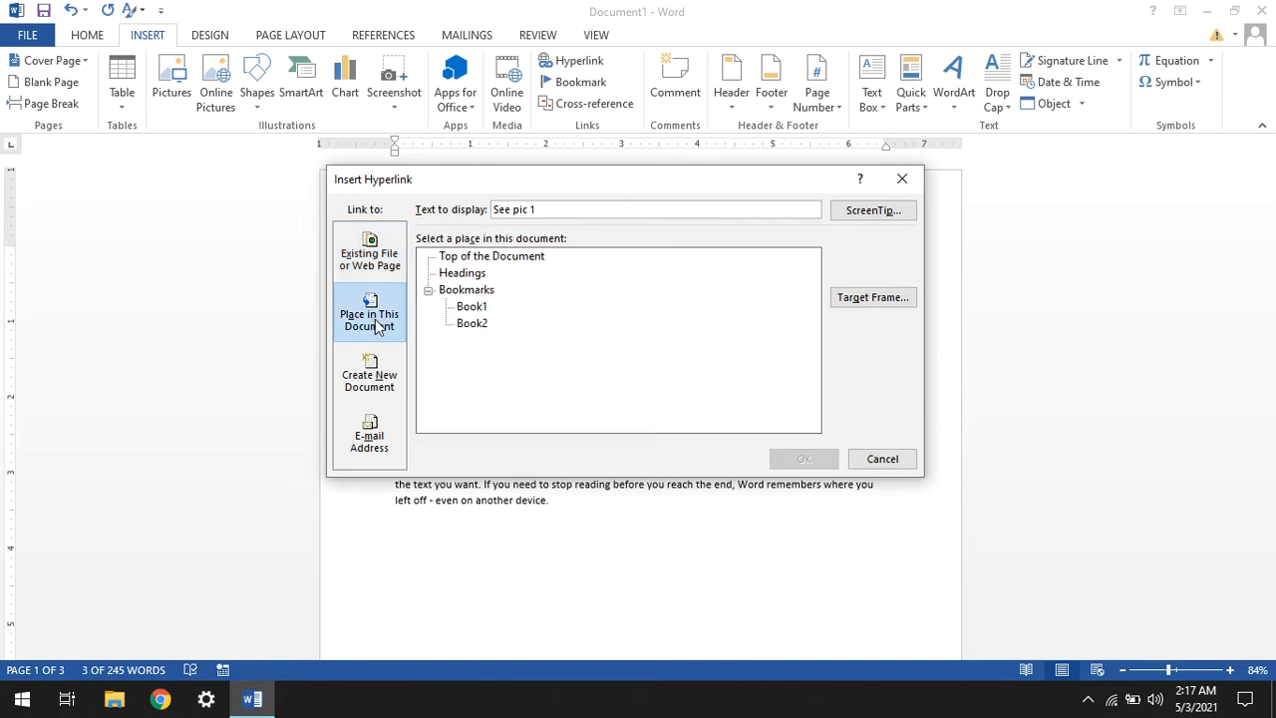
{"action": "left_click", "coordinate": [472, 307]}
{"action": "left_click", "coordinate": [790, 457]}
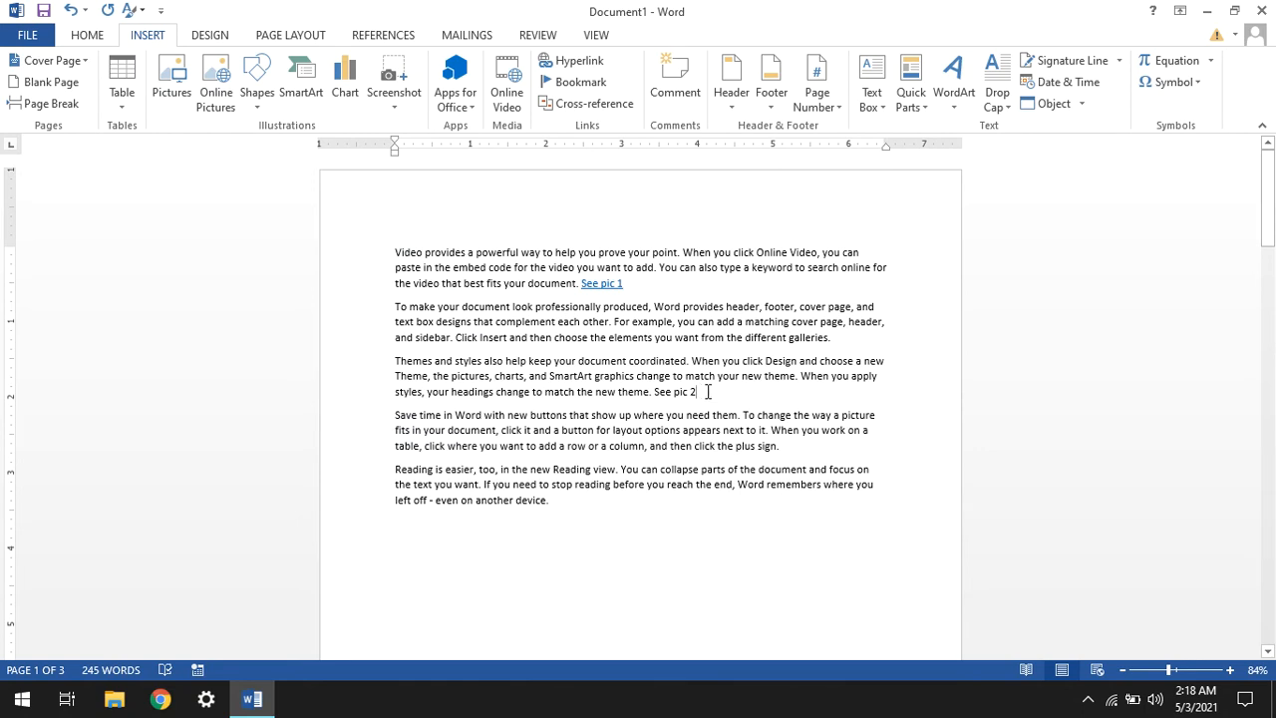
Hyperlink the text "See pic 2" in the third paragraph to the Book2 bookmark in this document
{"action": "left_click_drag", "start_coordinate": [708, 391], "coordinate": [654, 393]}
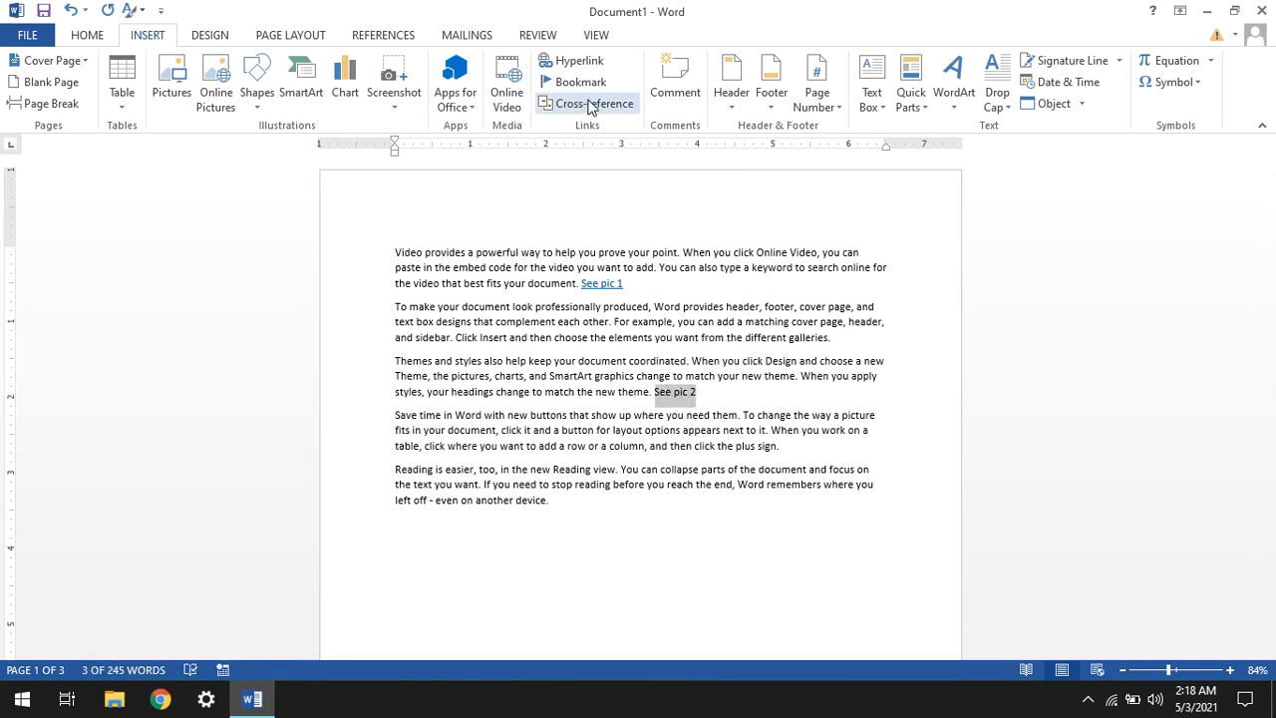
{"action": "left_click", "coordinate": [578, 63]}
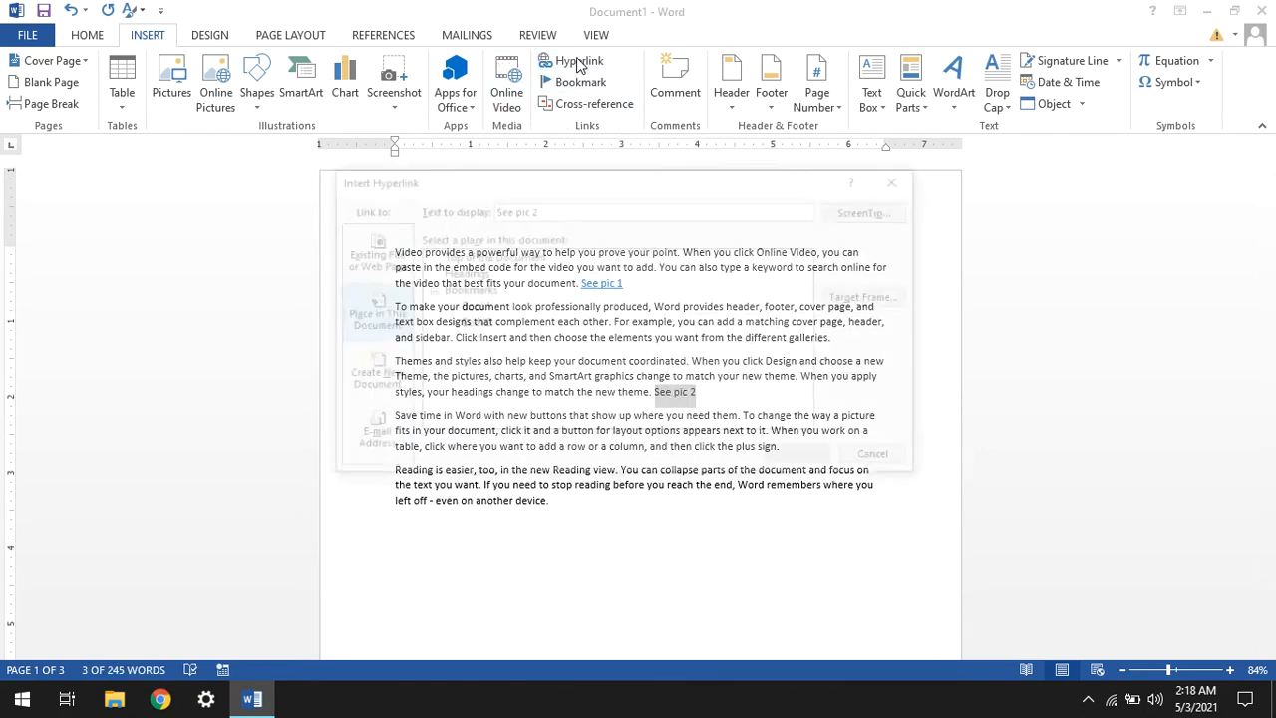
{"action": "left_click", "coordinate": [472, 323]}
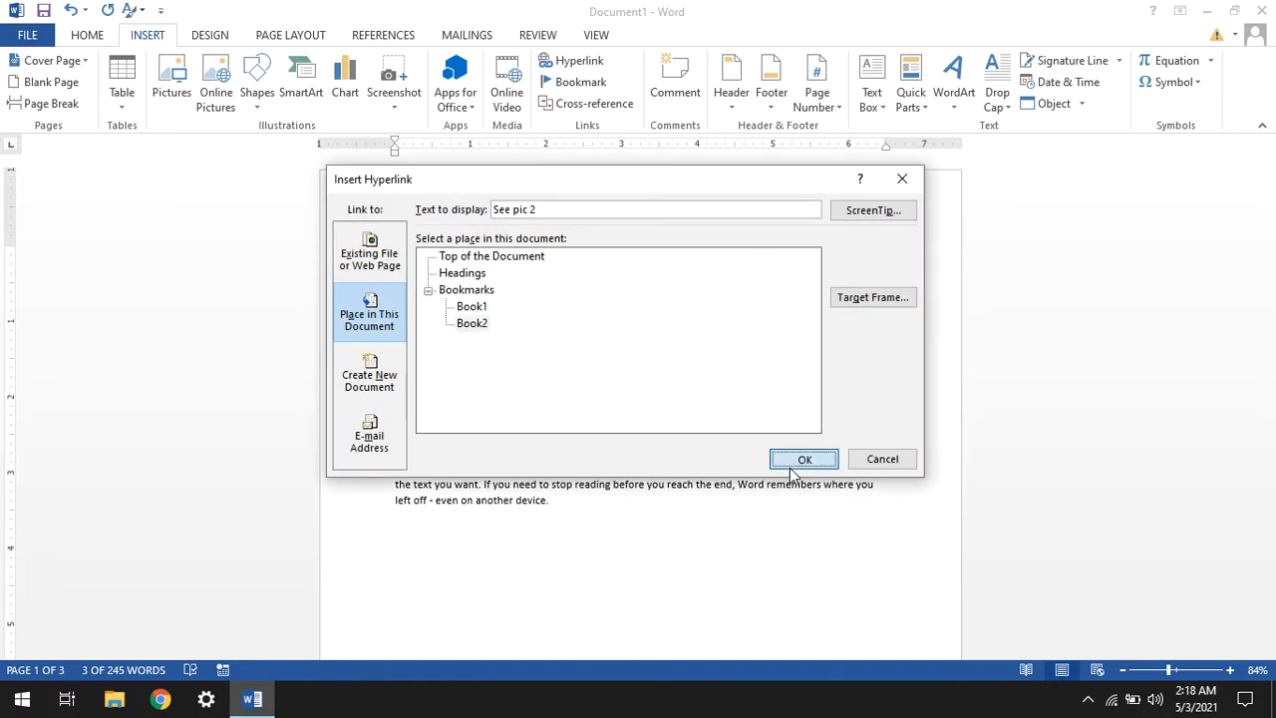
{"action": "left_click", "coordinate": [800, 461]}
{"action": "mouse_move", "coordinate": [676, 388]}
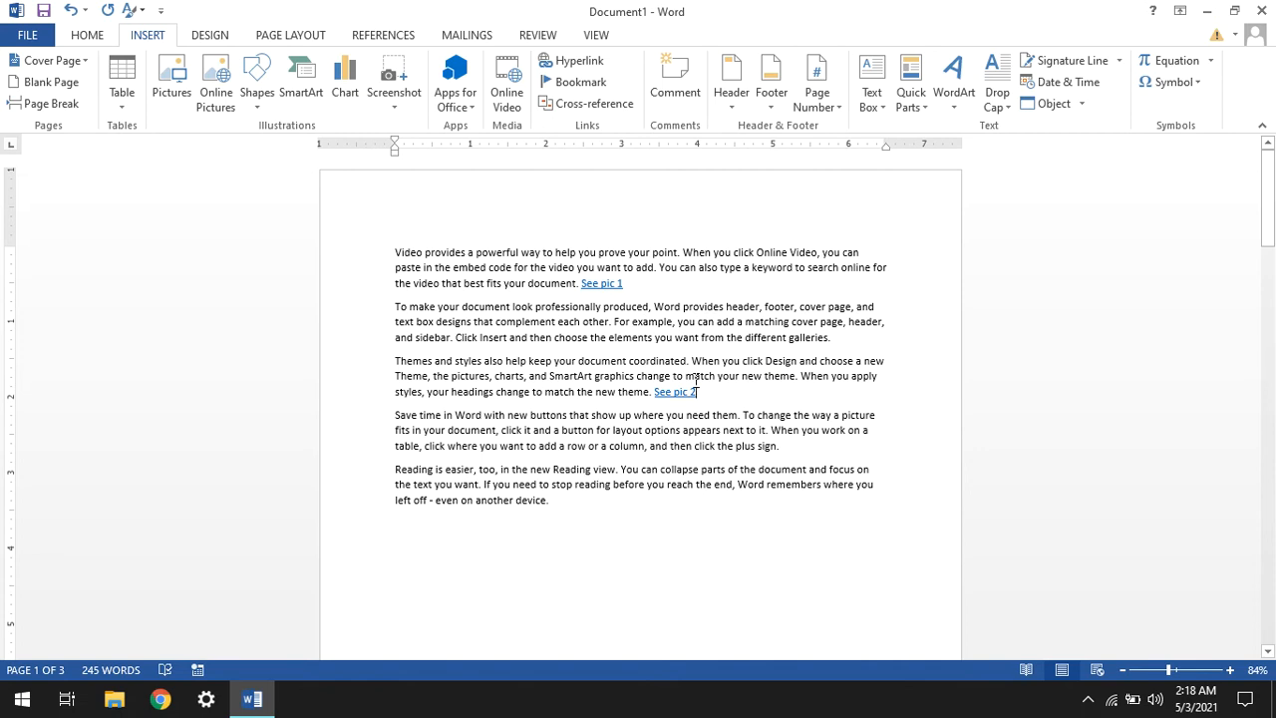
Follow the "See pic 1" and "See pic 2" links on the first page to check their targets
{"action": "mouse_move", "coordinate": [612, 289]}
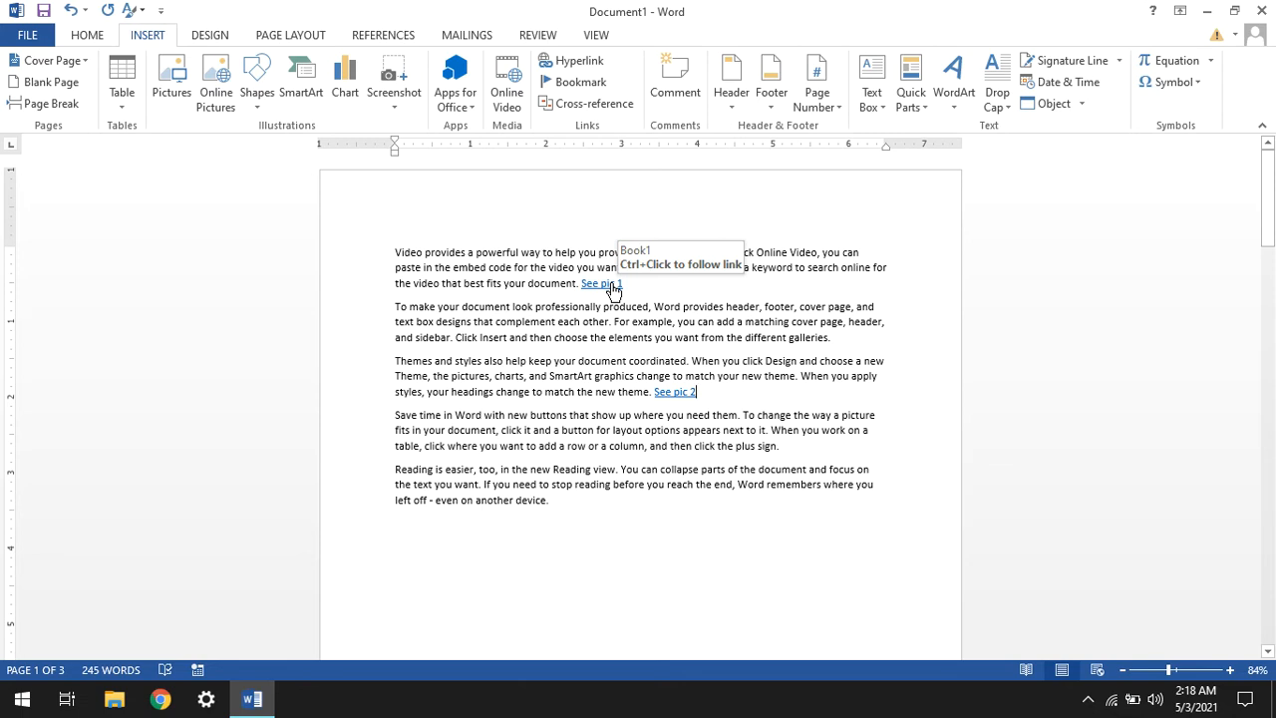
{"action": "left_click", "coordinate": [611, 285], "text": "ctrl"}
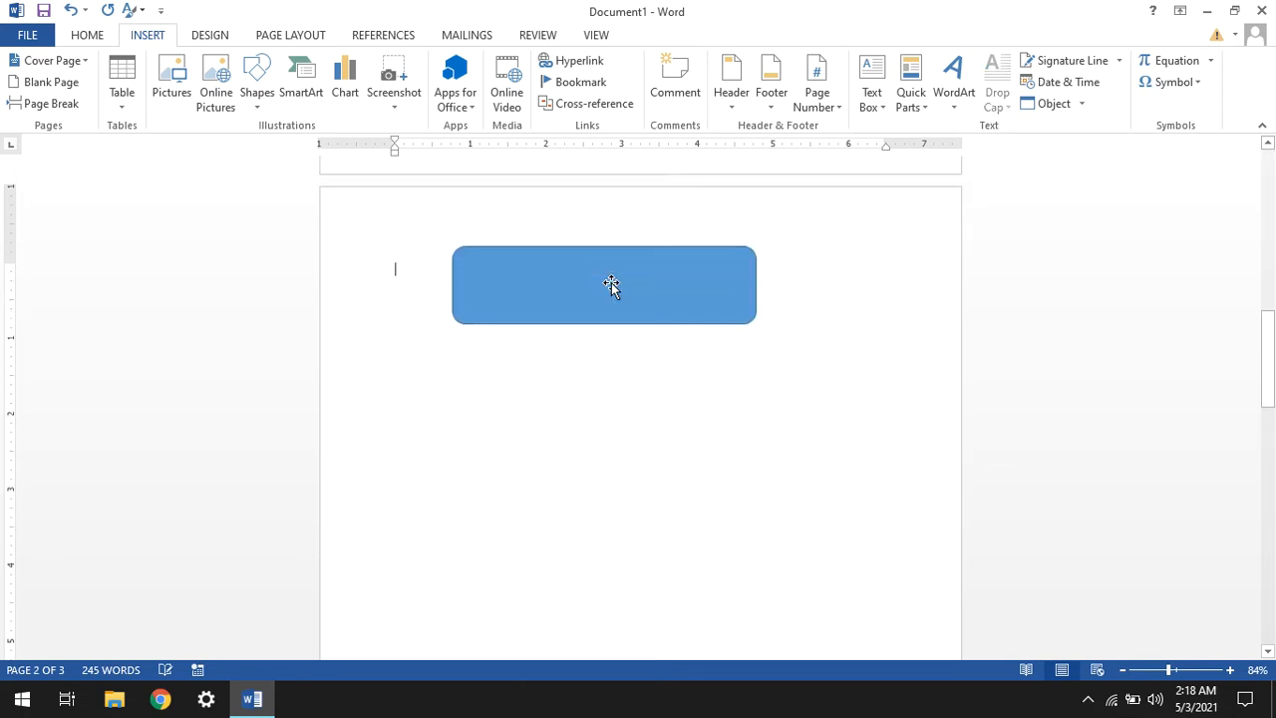
{"action": "left_click_drag", "start_coordinate": [1264, 362], "coordinate": [1264, 199]}
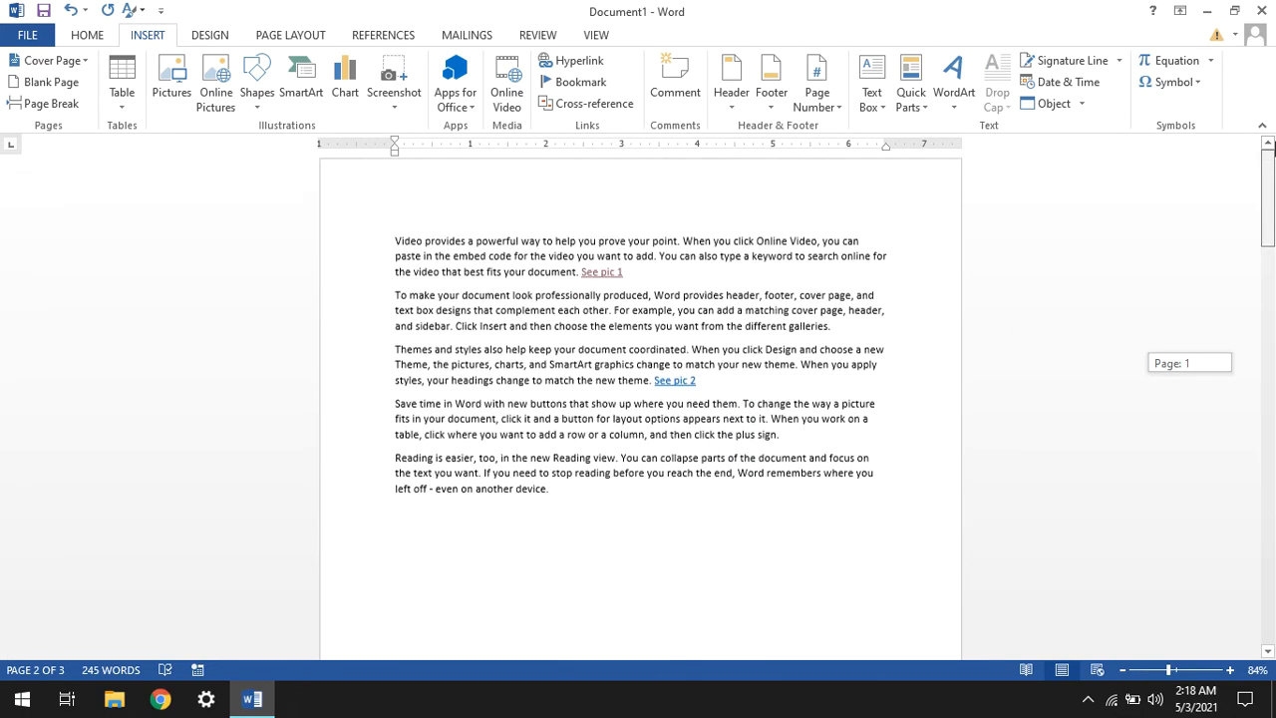
{"action": "left_click", "coordinate": [677, 393], "text": "ctrl"}
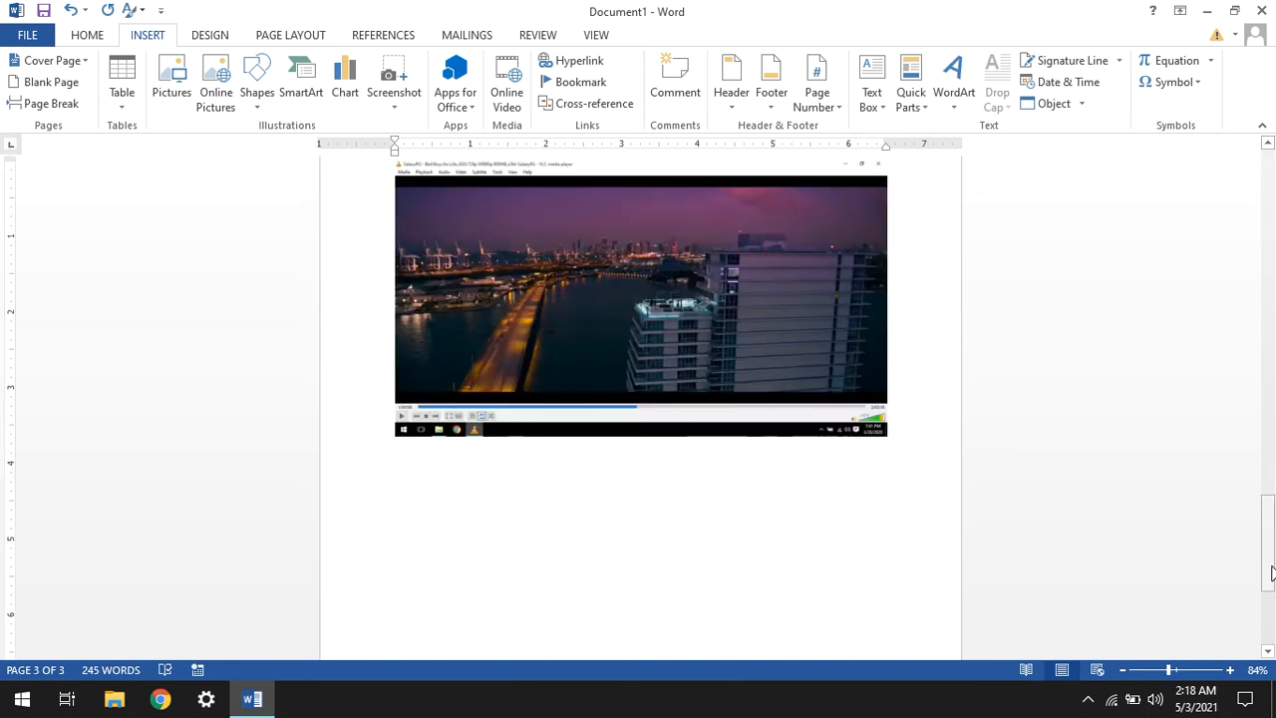
{"action": "left_click_drag", "start_coordinate": [1267, 519], "coordinate": [1270, 217]}
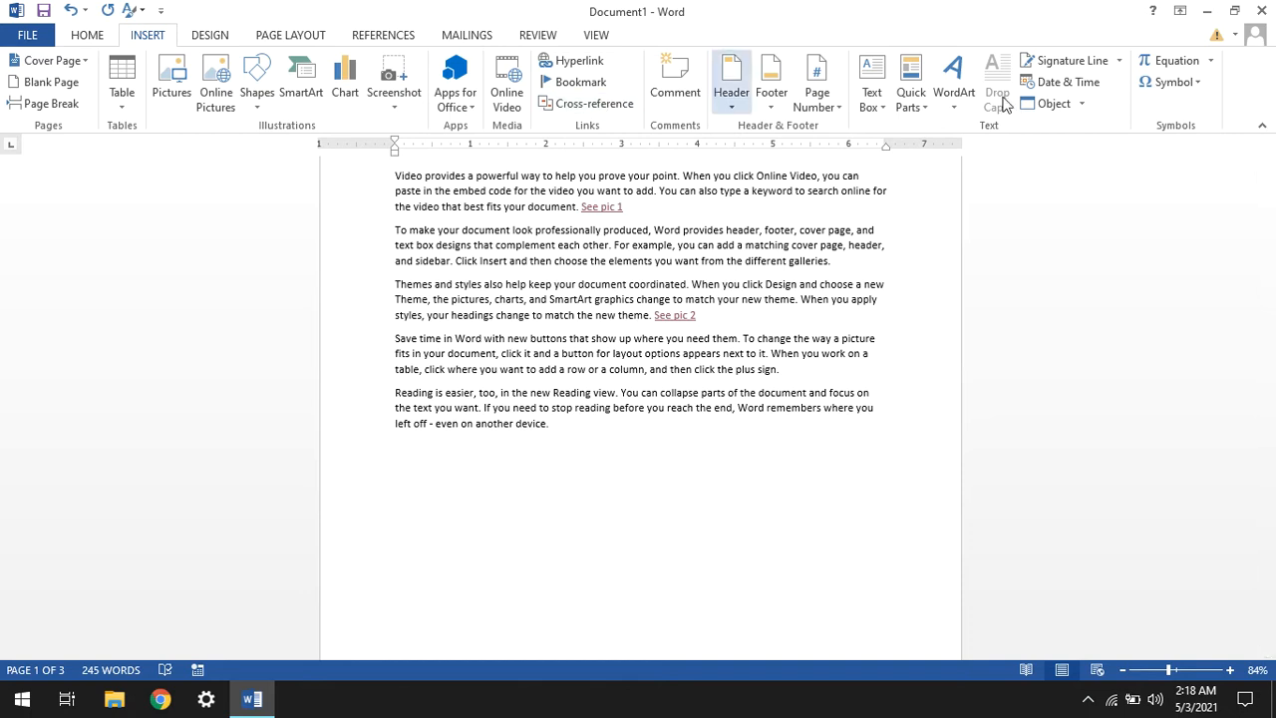
{"action": "left_click", "coordinate": [602, 207], "text": "ctrl"}
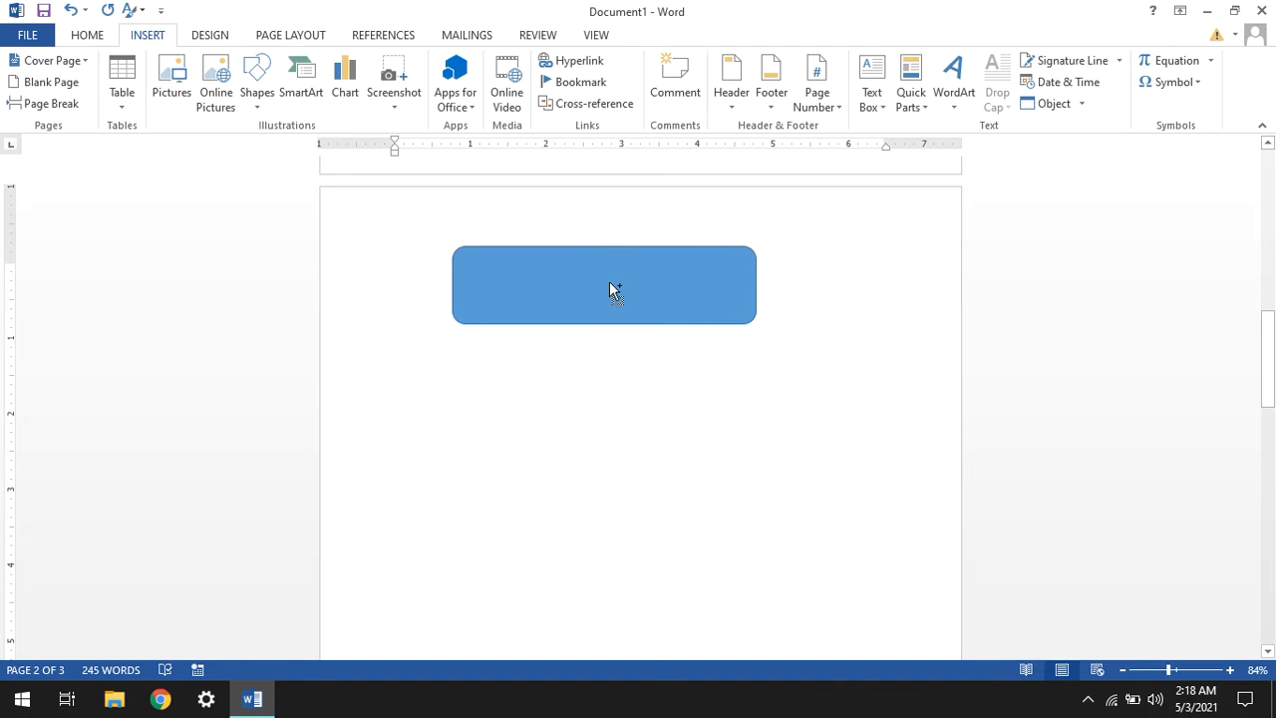
{"action": "left_click_drag", "start_coordinate": [1267, 404], "coordinate": [1269, 232]}
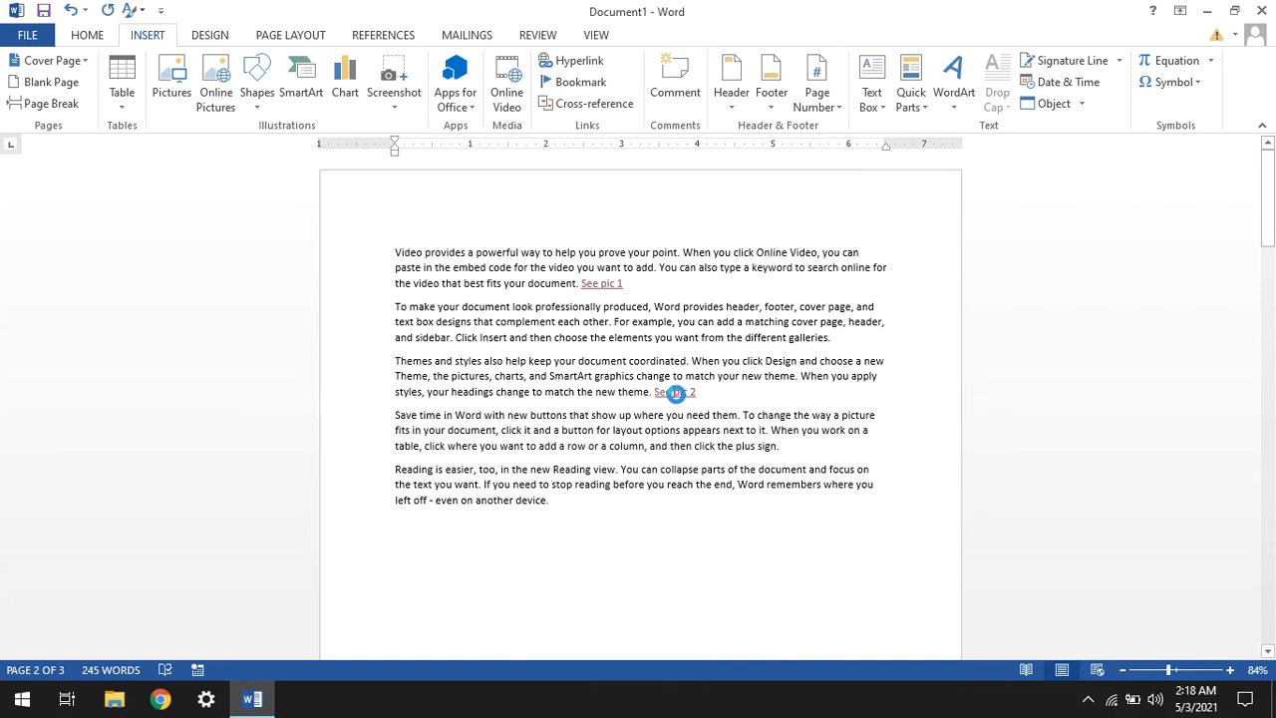
{"action": "left_click", "coordinate": [660, 391], "text": "ctrl"}
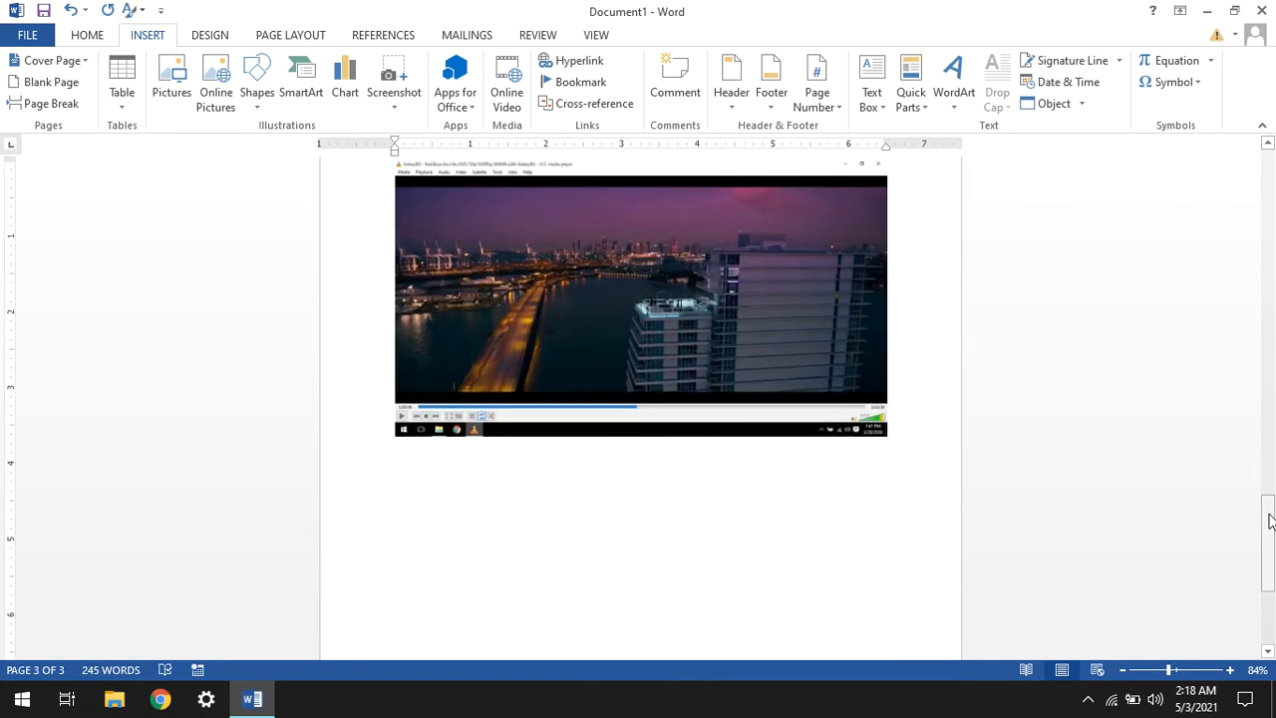
Add a bookmark named top1 at the end of the "See pic 1" text in the first paragraph
{"action": "left_click_drag", "start_coordinate": [1268, 515], "coordinate": [1269, 158]}
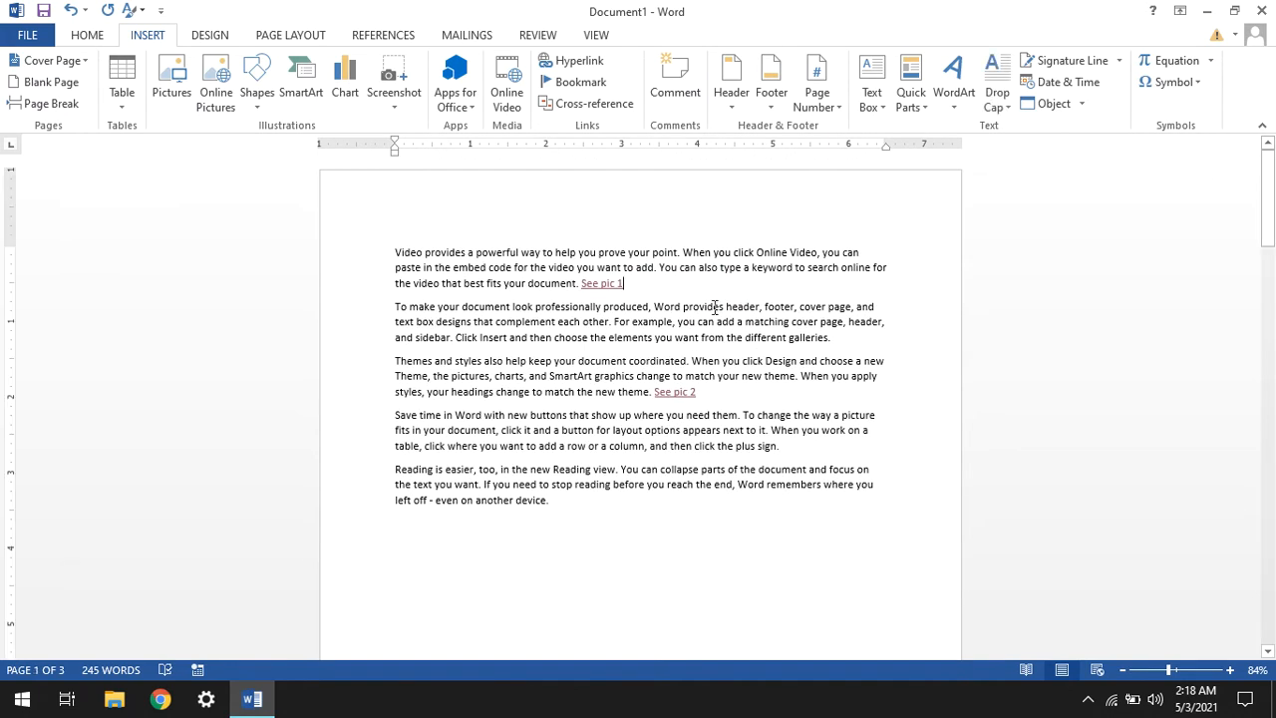
{"action": "left_click", "coordinate": [605, 86]}
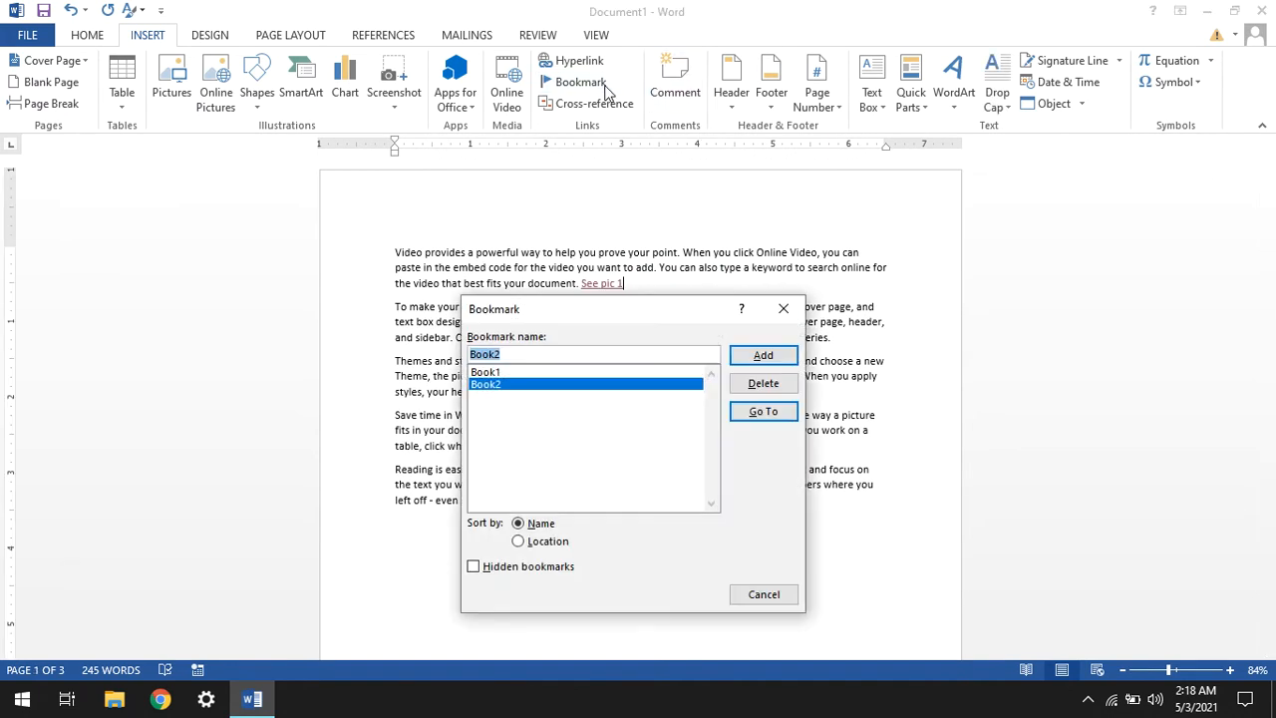
{"action": "type", "text": "top1"}
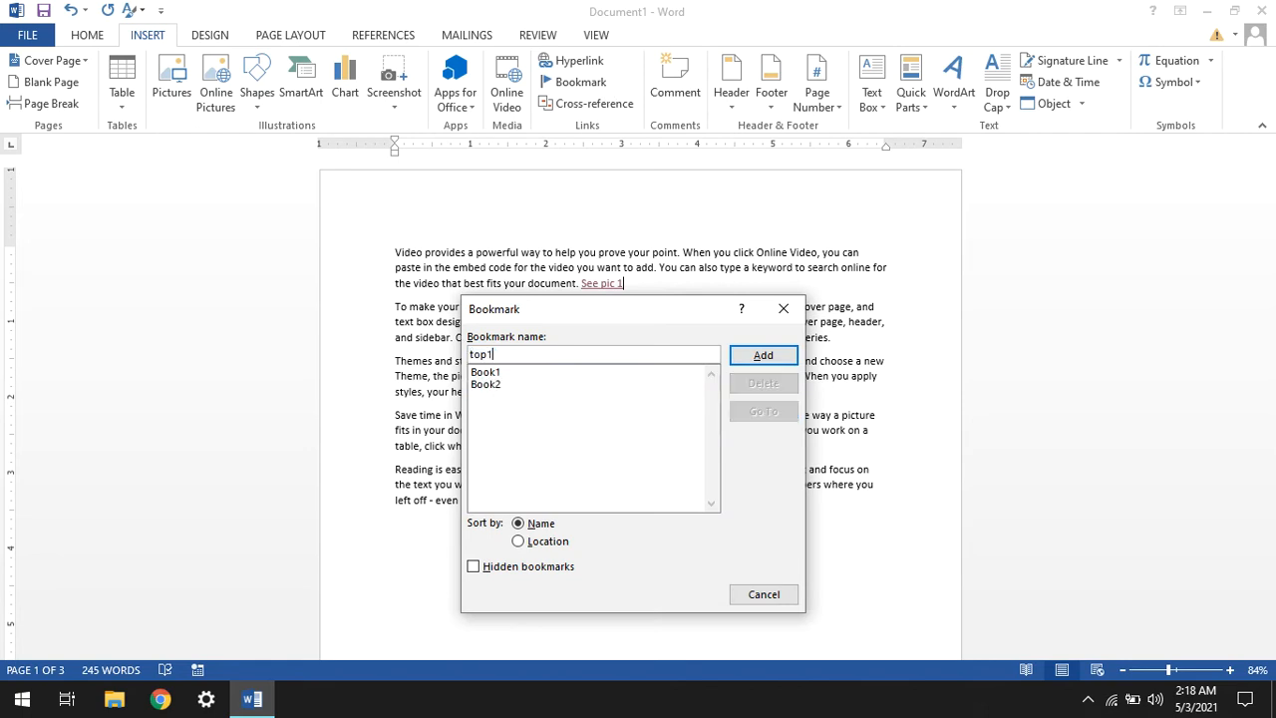
{"action": "left_click", "coordinate": [739, 361]}
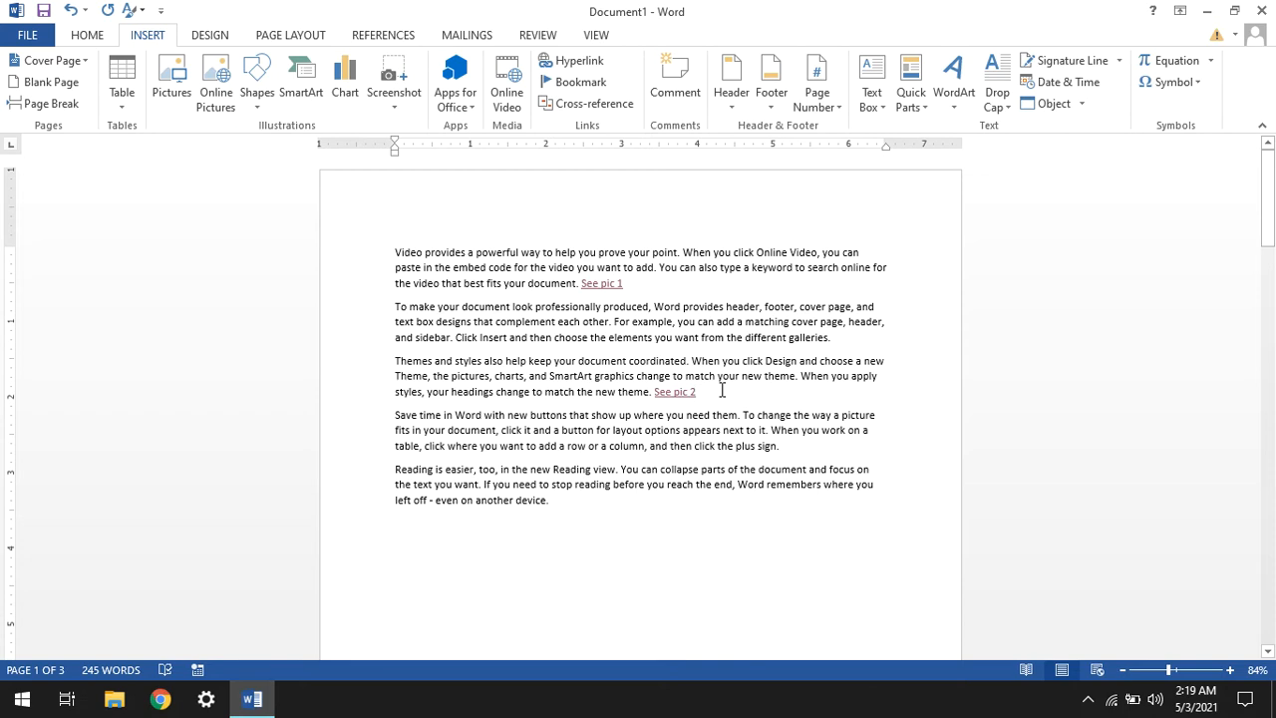
Add a bookmark named top2 at the end of the "See pic 2" text in the third paragraph
{"action": "left_click", "coordinate": [574, 81]}
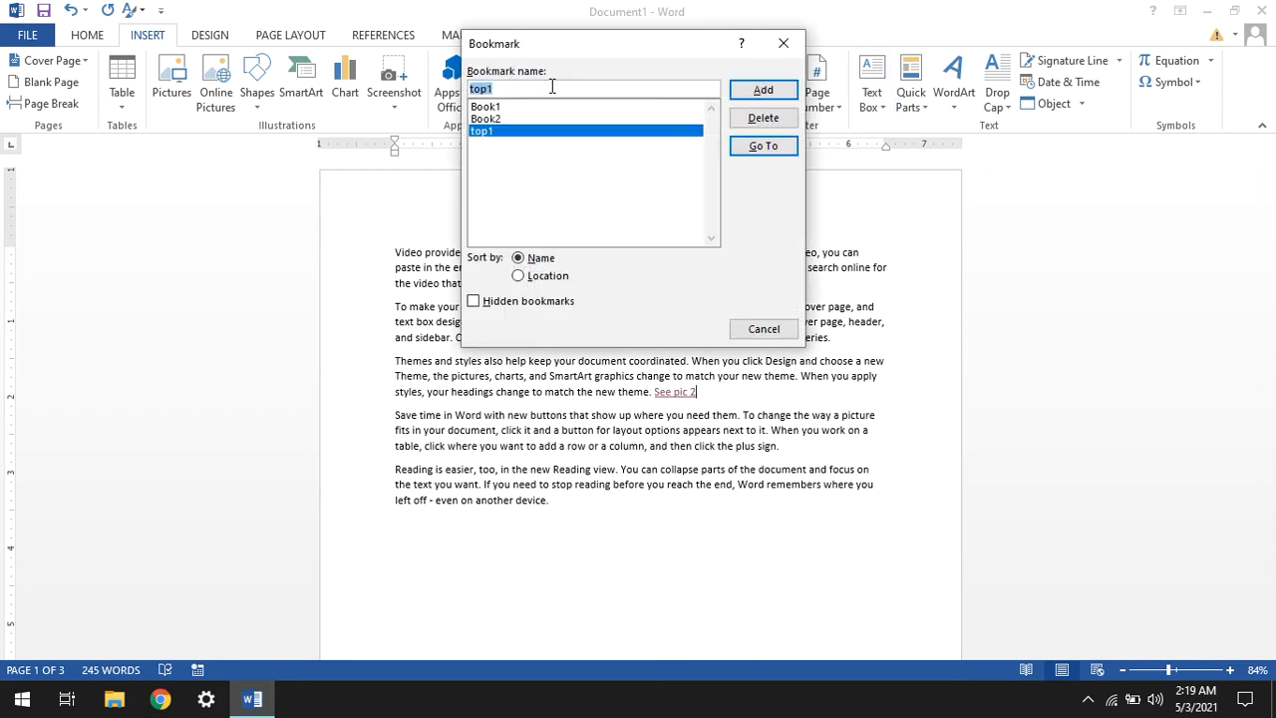
{"action": "type", "text": "top"}
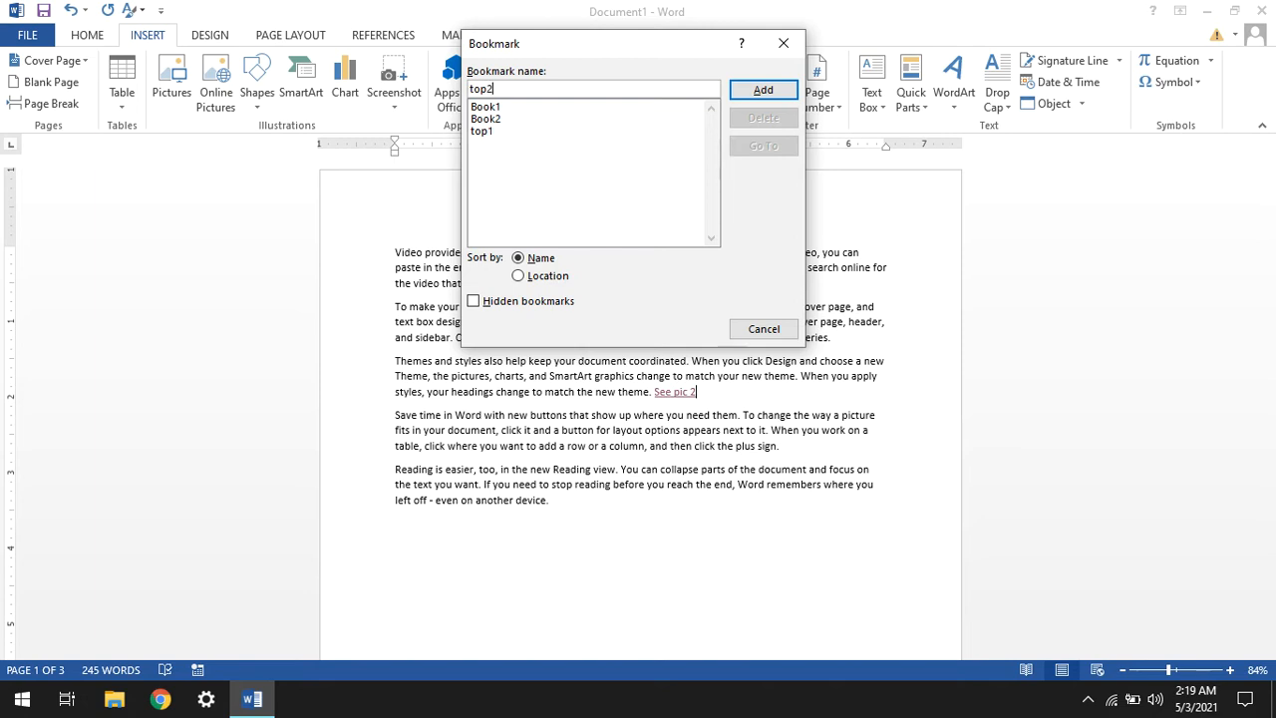
{"action": "type", "text": "2"}
{"action": "key", "text": "Return"}
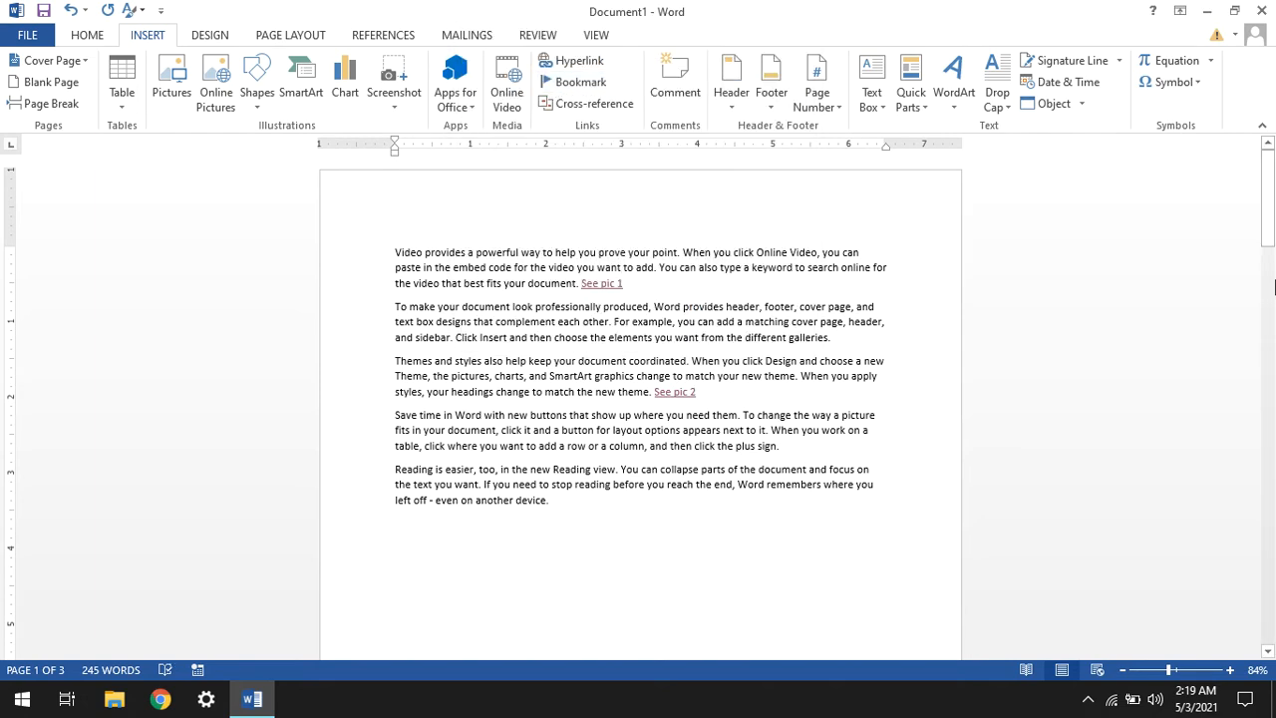
Hyperlink the rounded rectangle on the second page to the top1 bookmark in this document and follow the link
{"action": "left_click", "coordinate": [591, 286], "text": "ctrl"}
{"action": "left_click", "coordinate": [587, 295]}
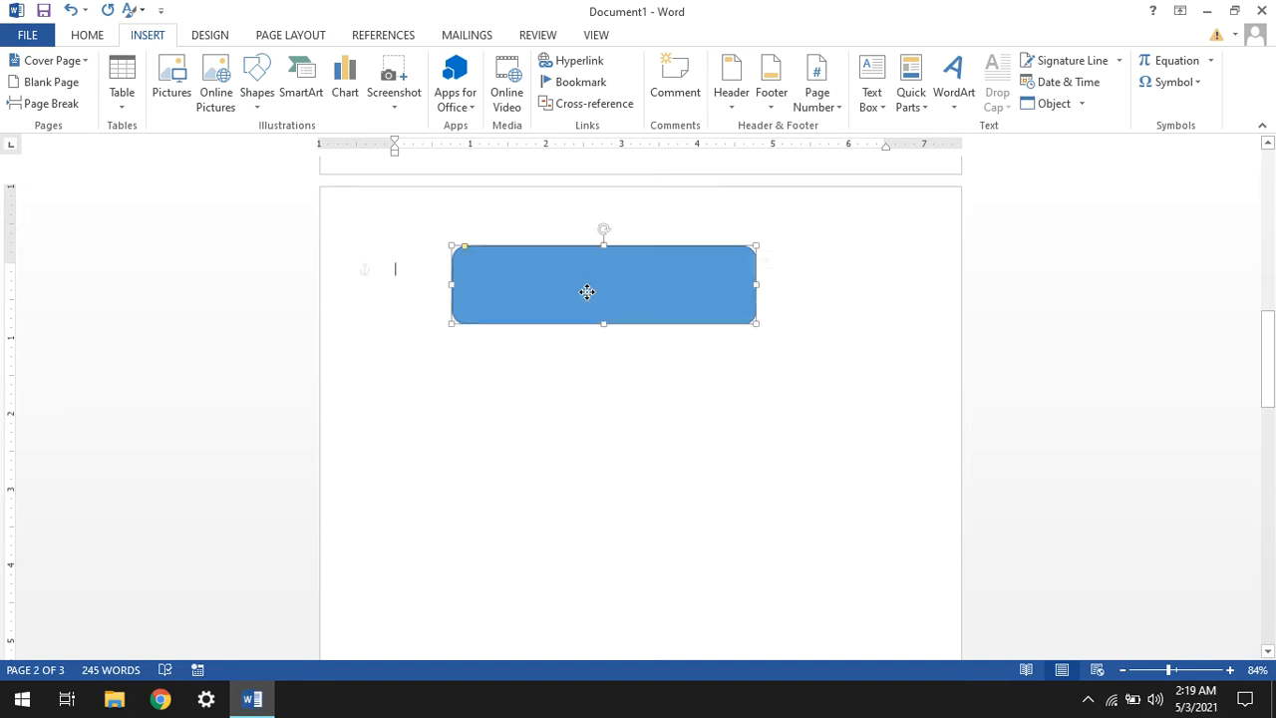
{"action": "left_click", "coordinate": [588, 60]}
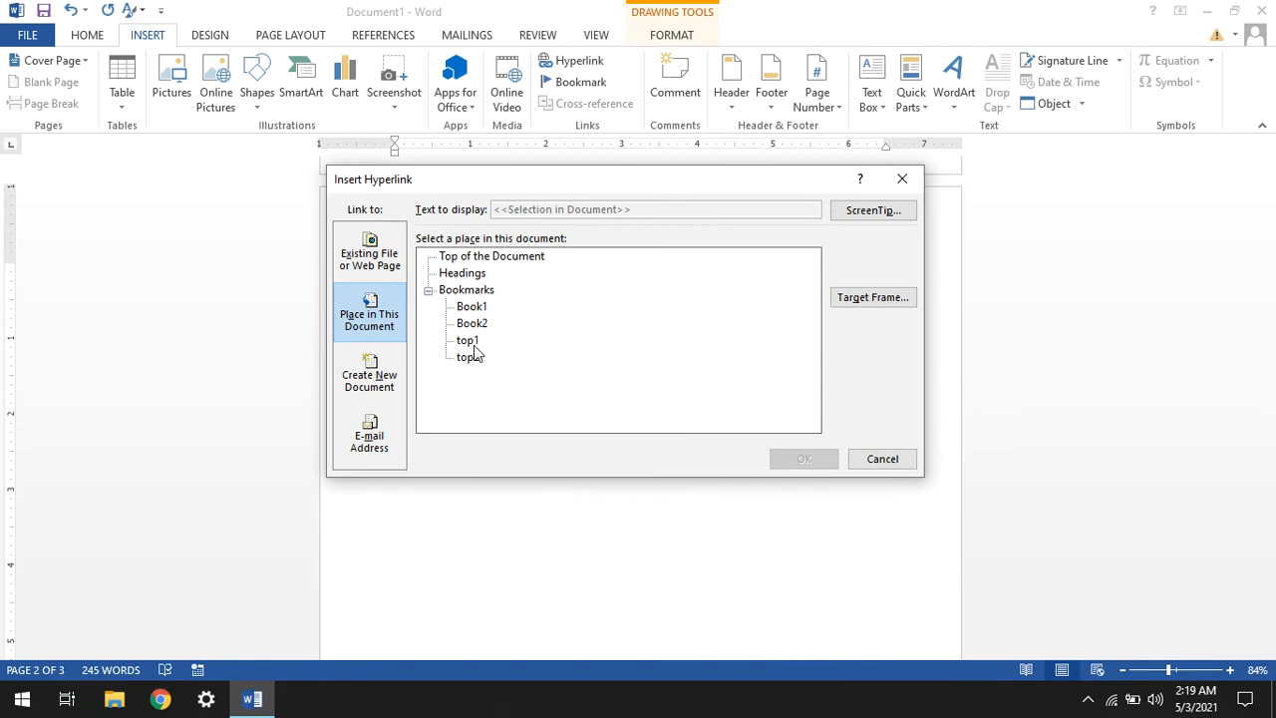
{"action": "left_click", "coordinate": [469, 341]}
{"action": "left_click", "coordinate": [801, 463]}
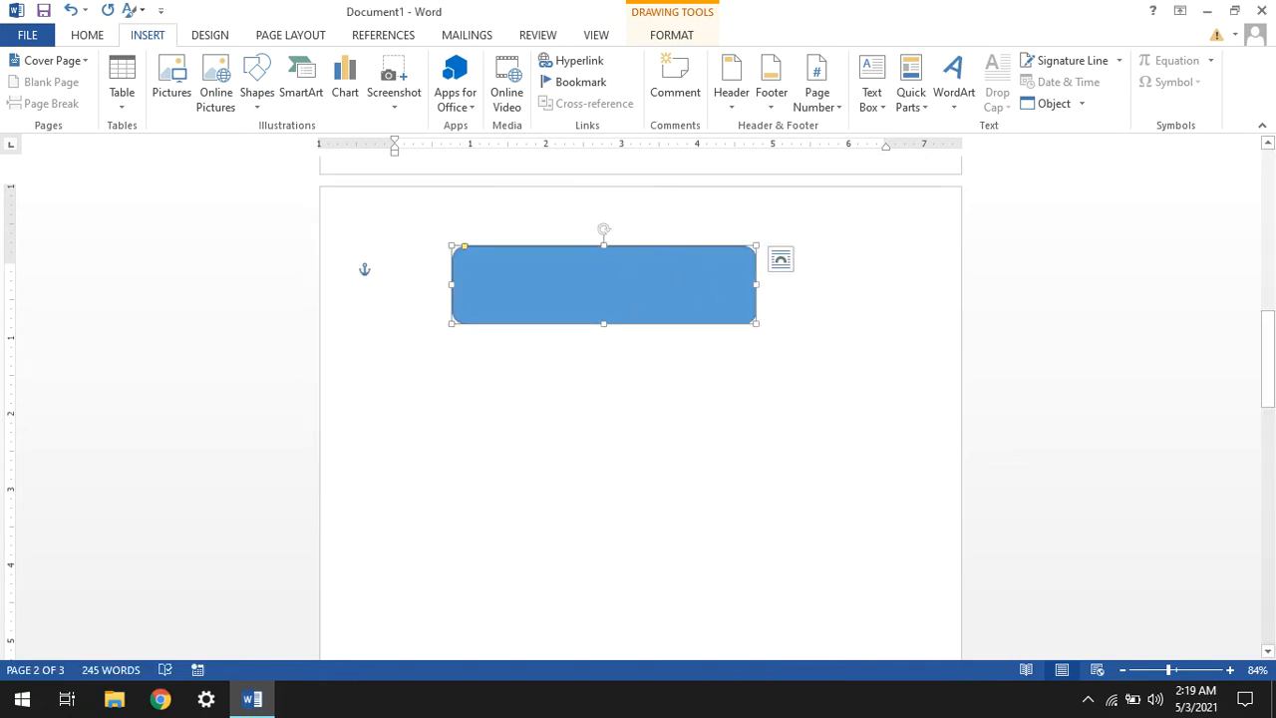
{"action": "left_click", "coordinate": [673, 299], "text": "ctrl"}
{"action": "left_click", "coordinate": [673, 300], "text": "ctrl"}
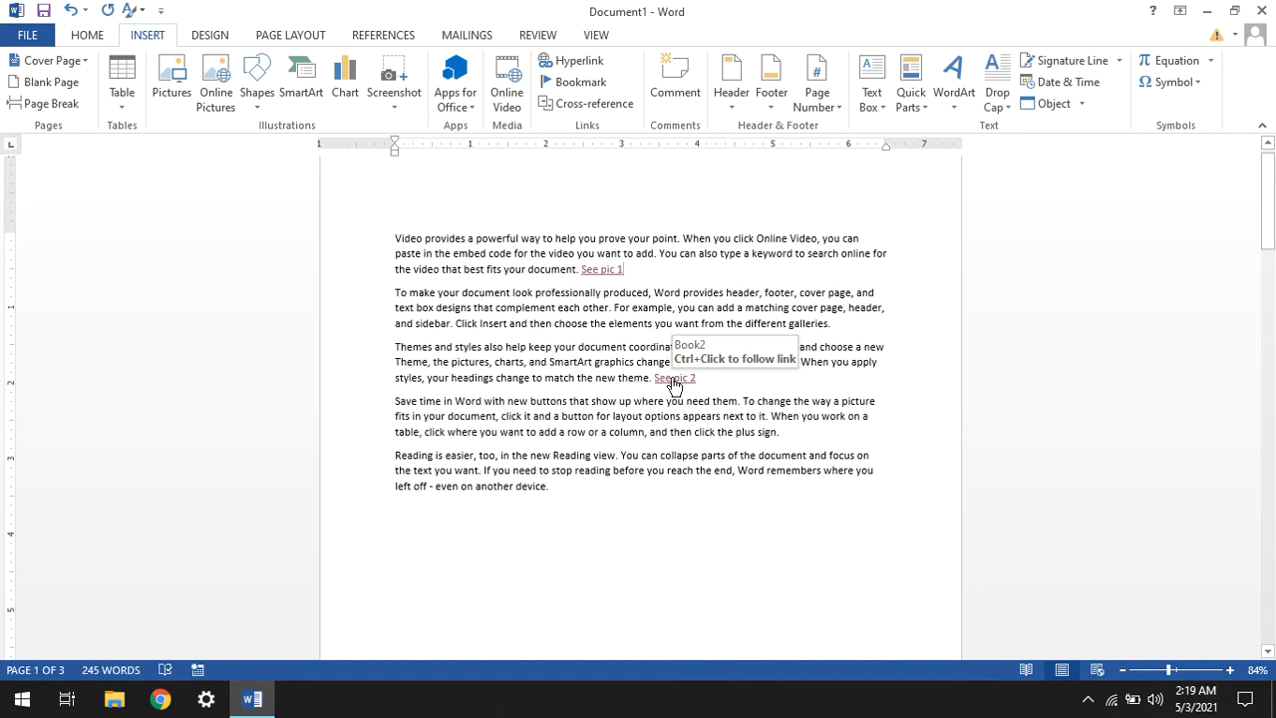
Hyperlink the picture on the third page to the top2 bookmark in this document
{"action": "left_click", "coordinate": [672, 377], "text": "ctrl"}
{"action": "left_click", "coordinate": [651, 306]}
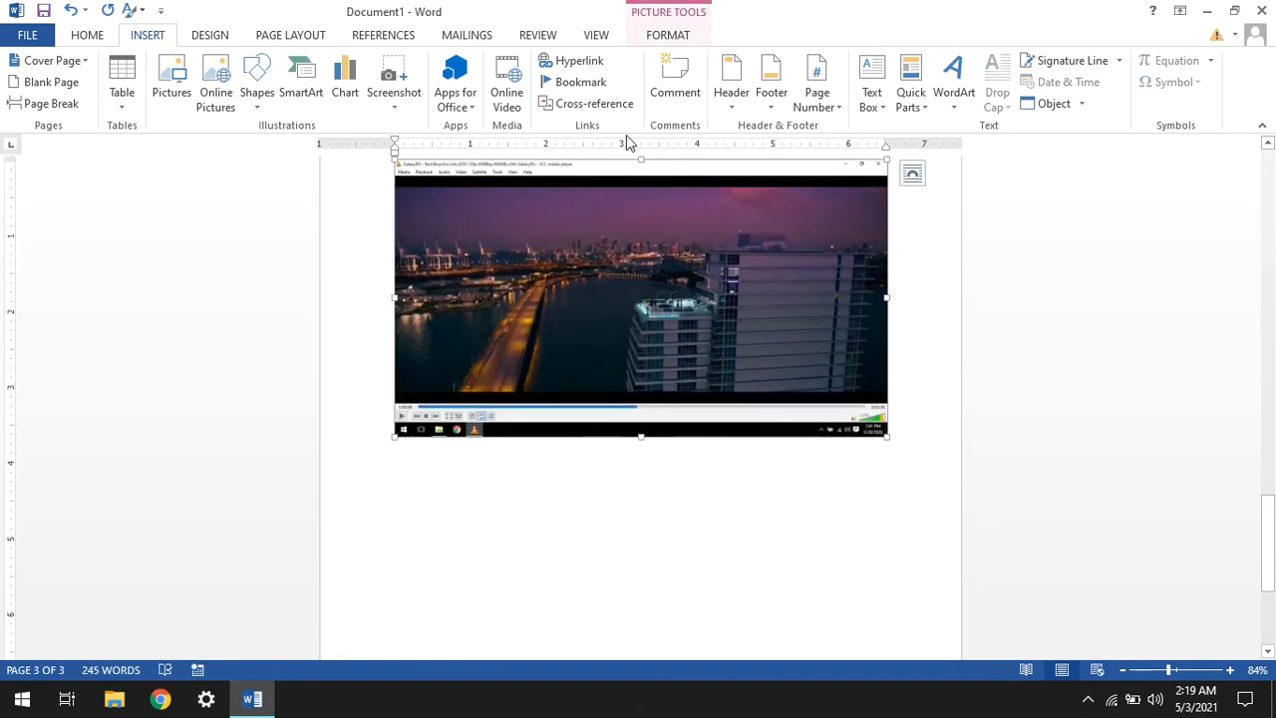
{"action": "left_click", "coordinate": [573, 61]}
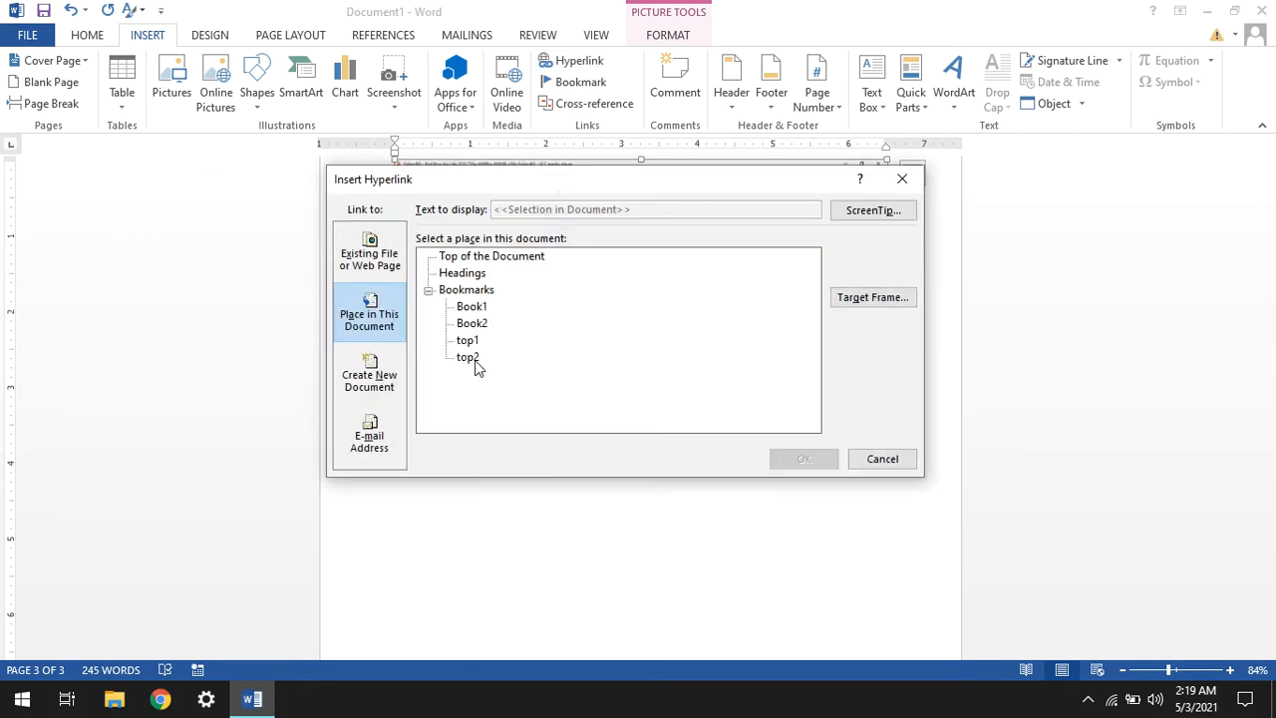
{"action": "left_click", "coordinate": [471, 357]}
{"action": "left_click", "coordinate": [803, 459]}
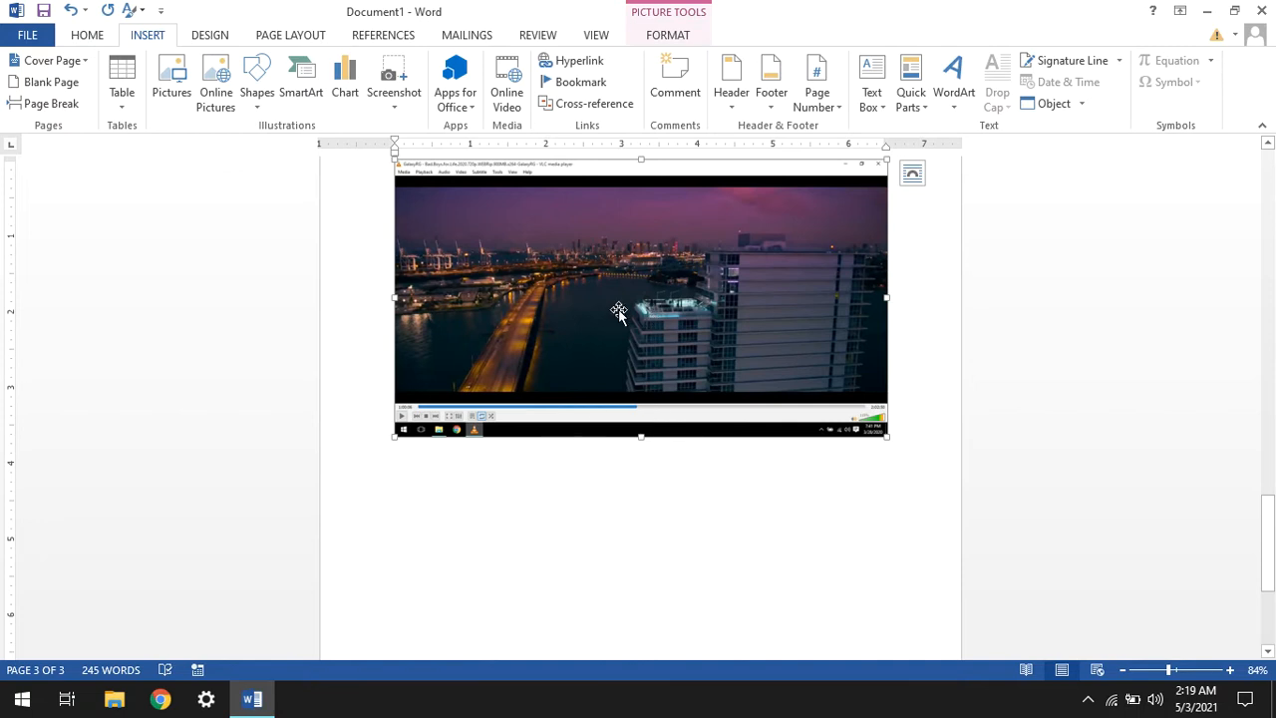
{"action": "left_click", "coordinate": [538, 457]}
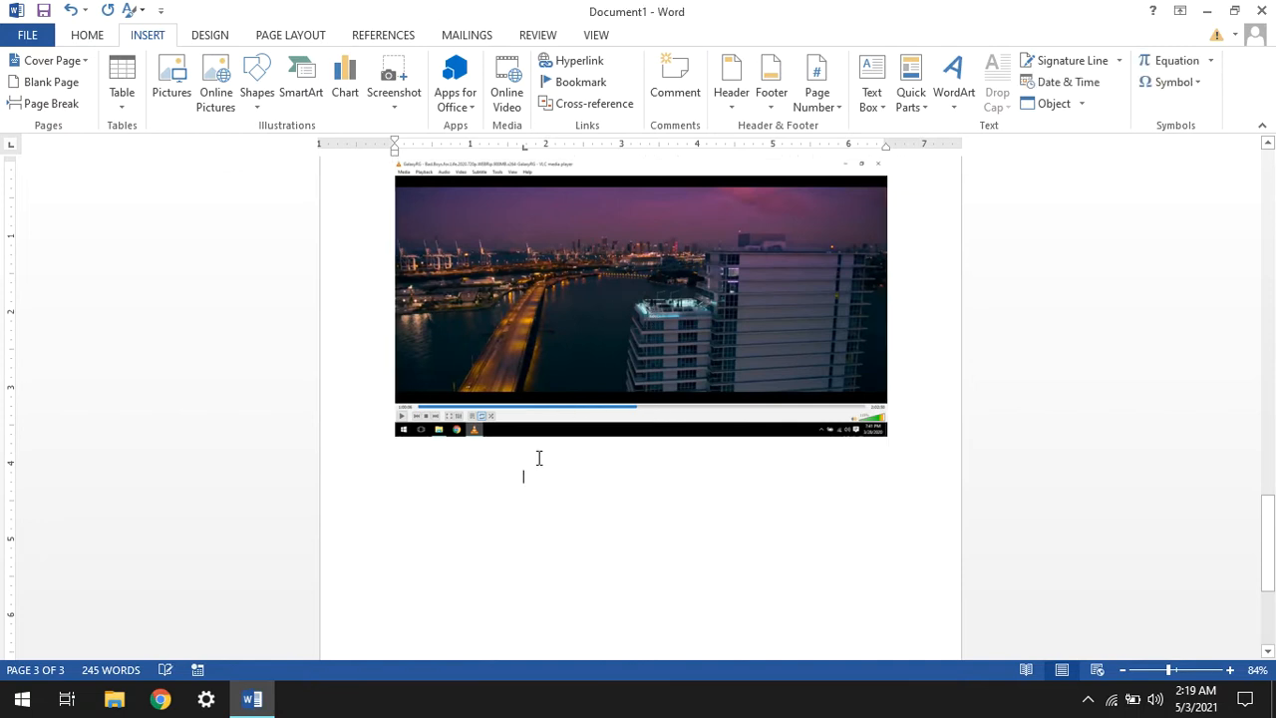
{"action": "left_click", "coordinate": [576, 330]}
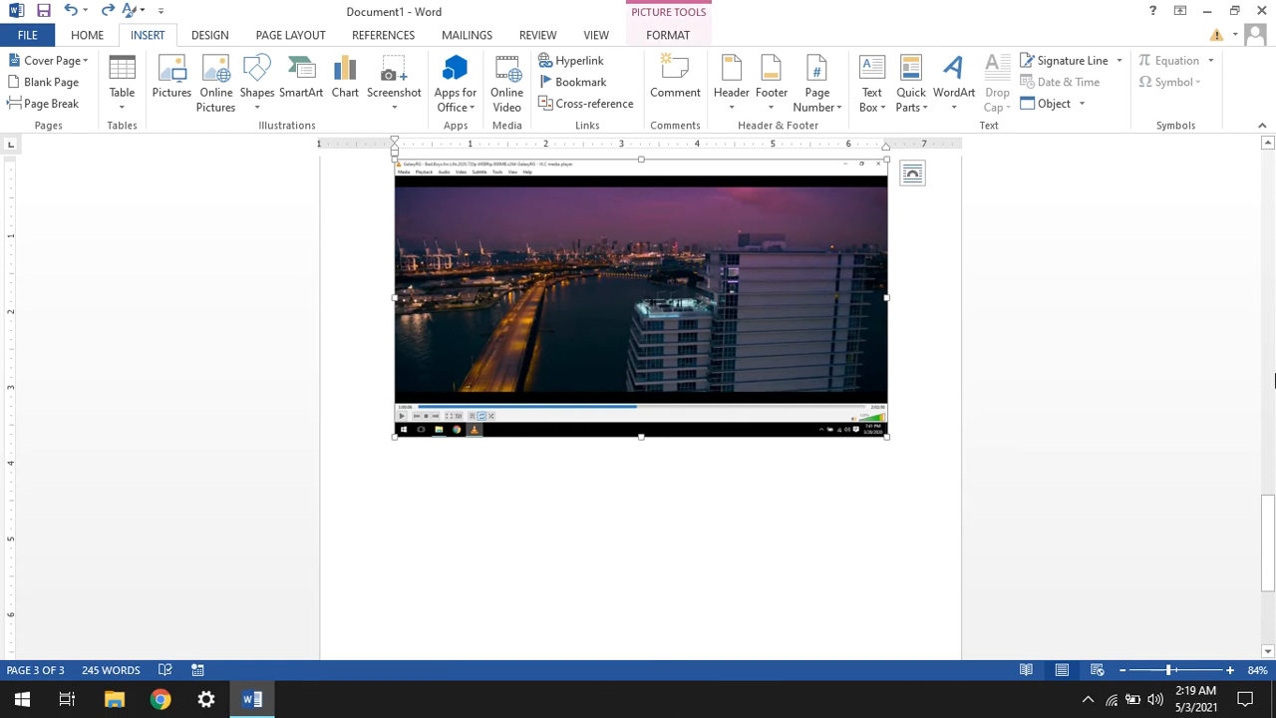
Follow the "See pic 1" and "See pic 2" links and the return links on the shape and the picture
{"action": "left_click_drag", "start_coordinate": [1261, 506], "coordinate": [1269, 160]}
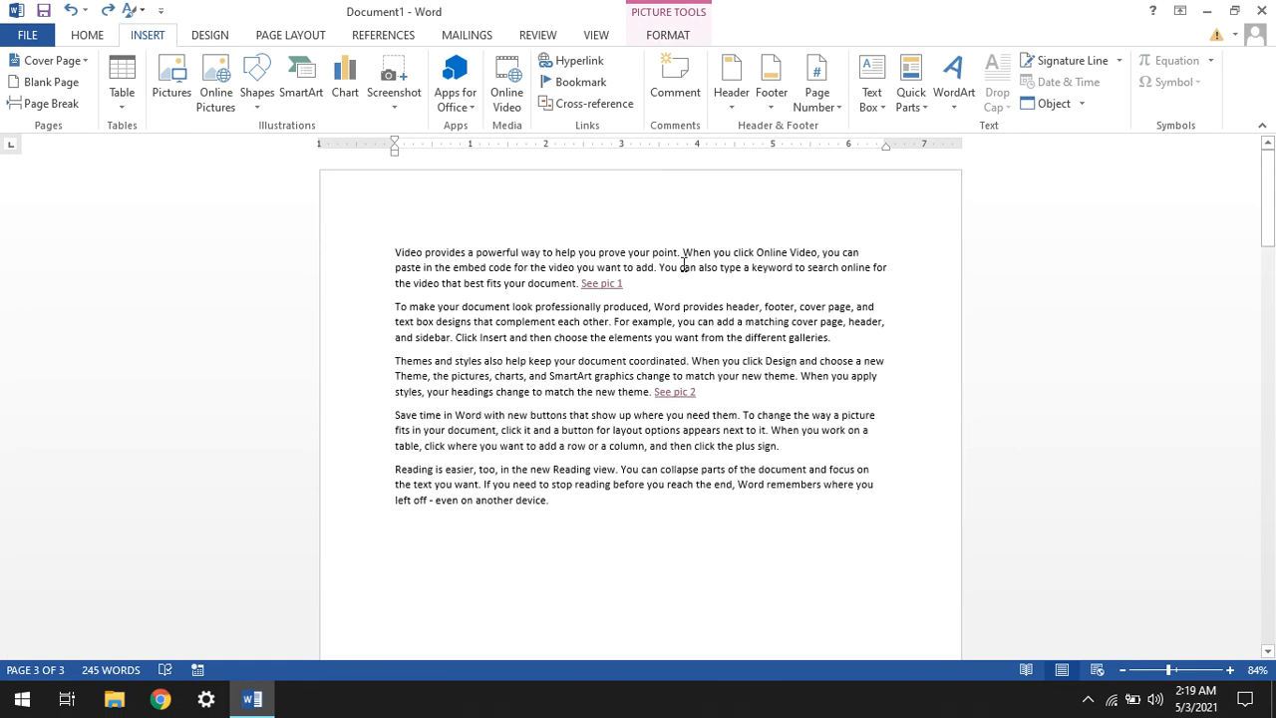
{"action": "left_click", "coordinate": [603, 286], "text": "ctrl"}
{"action": "left_click", "coordinate": [605, 316], "text": "ctrl"}
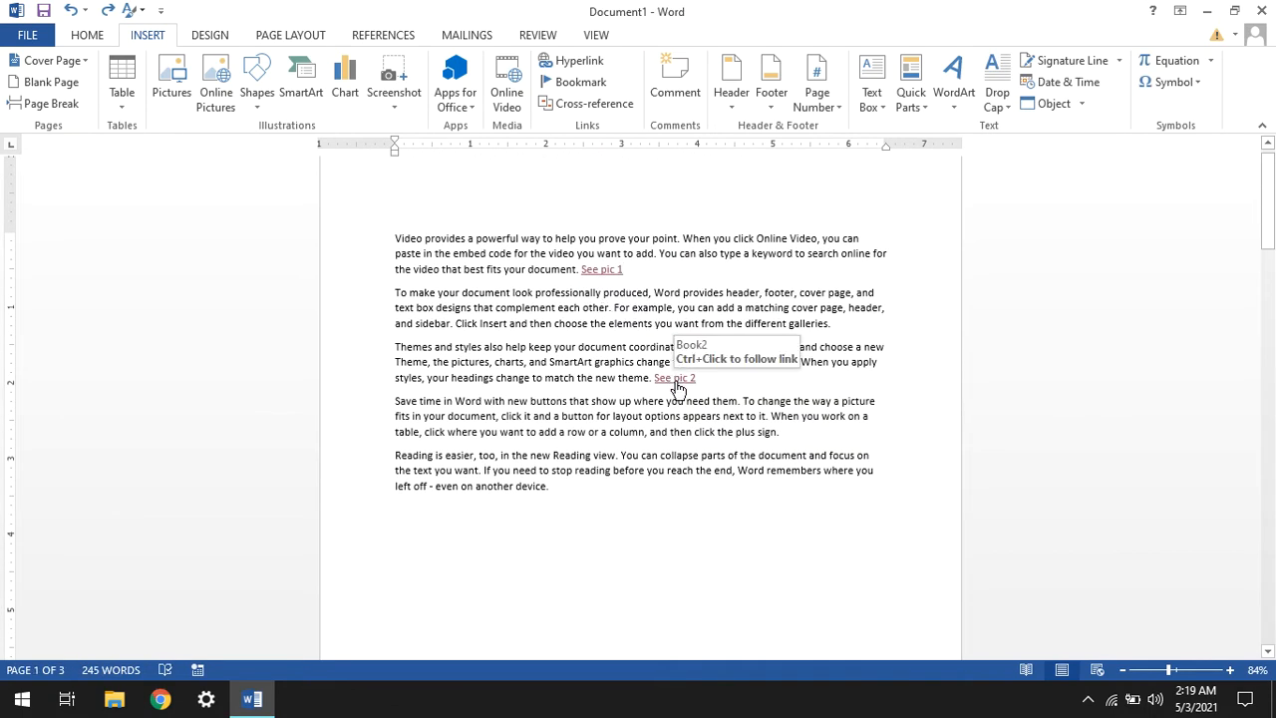
{"action": "left_click", "coordinate": [675, 379], "text": "ctrl"}
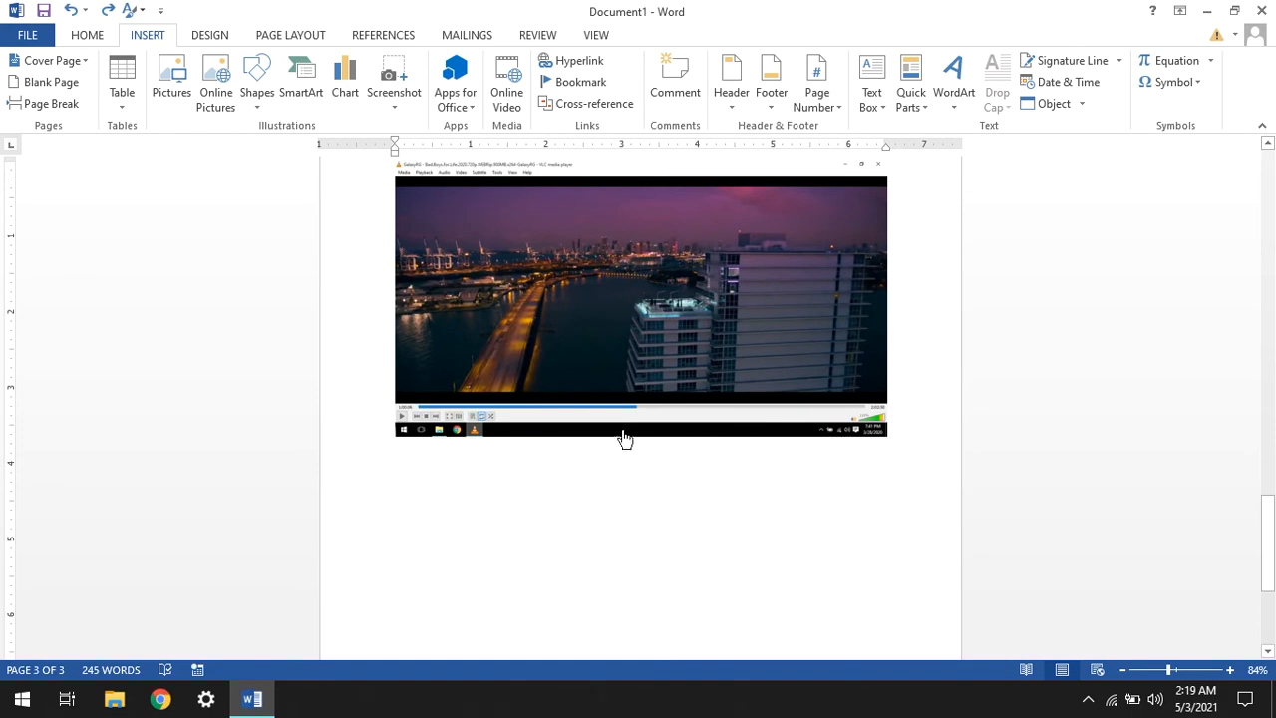
{"action": "left_click", "coordinate": [624, 372], "text": "ctrl"}
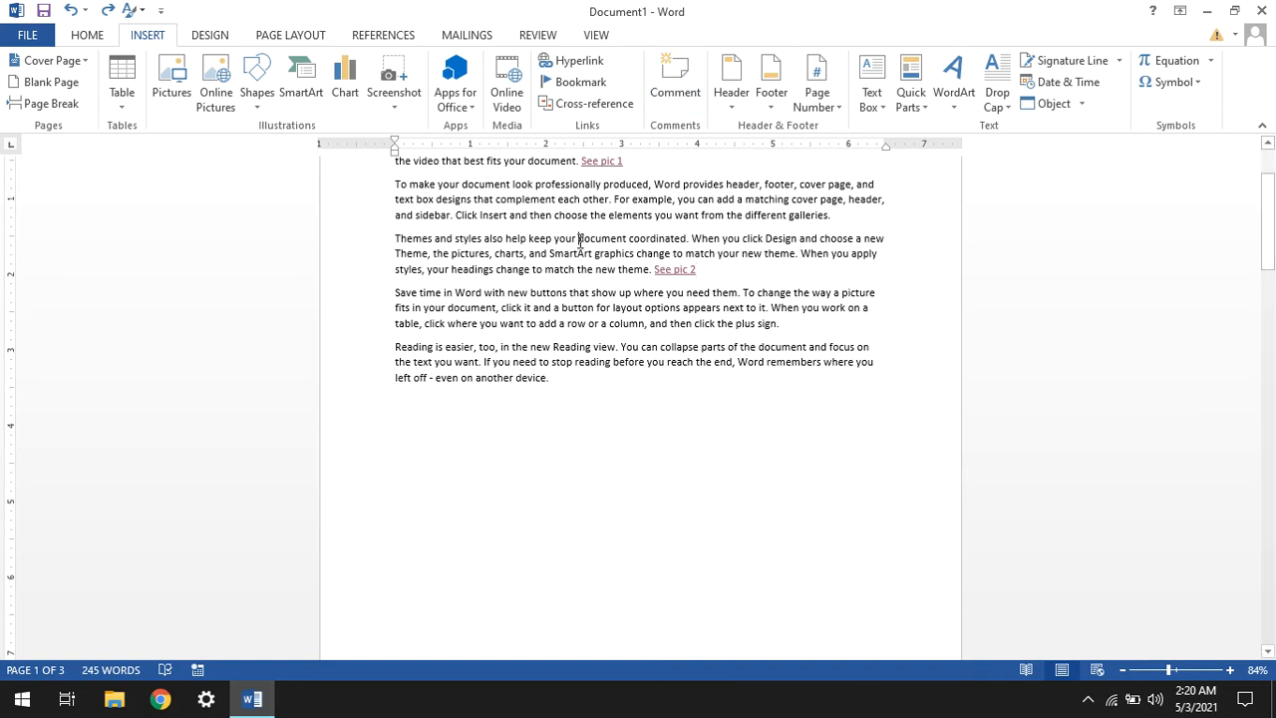
Attach an empty comment to the word "document" in the third paragraph
{"action": "left_click_drag", "start_coordinate": [579, 241], "coordinate": [627, 240]}
{"action": "left_click", "coordinate": [678, 71]}
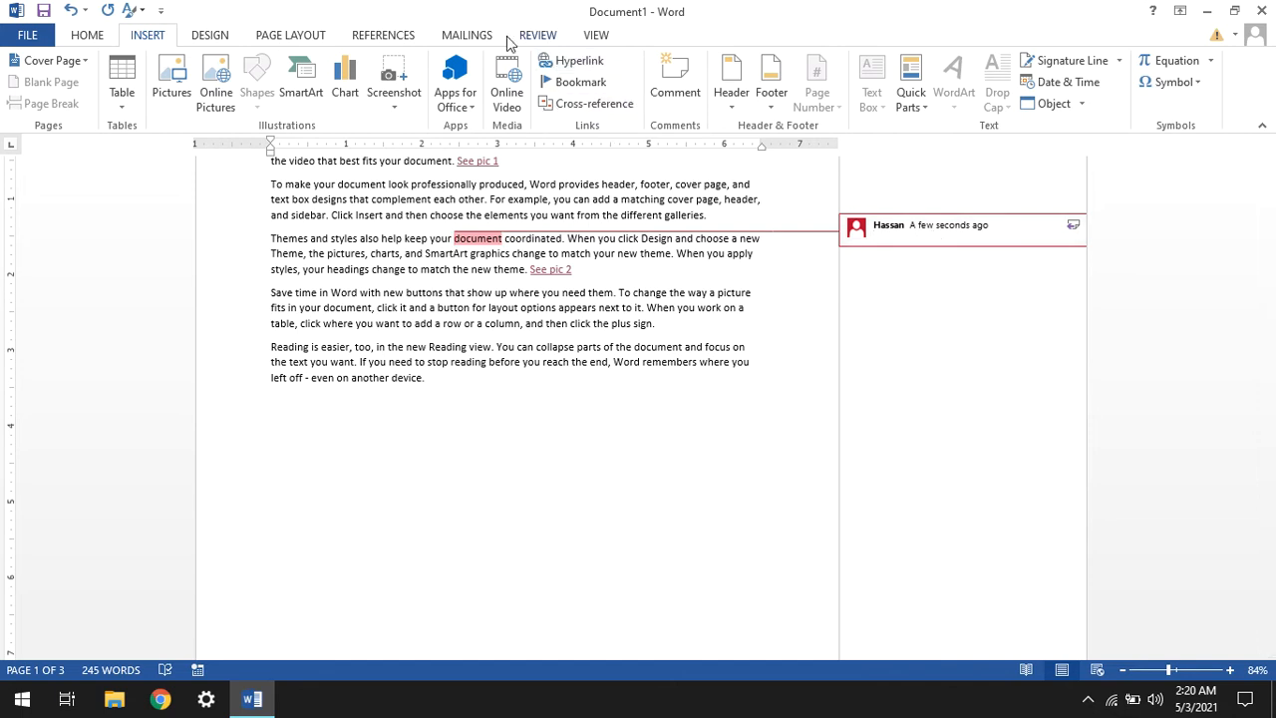
Switch off the full display of comments so only the comment marker remains beside the third paragraph
{"action": "left_click", "coordinate": [594, 44]}
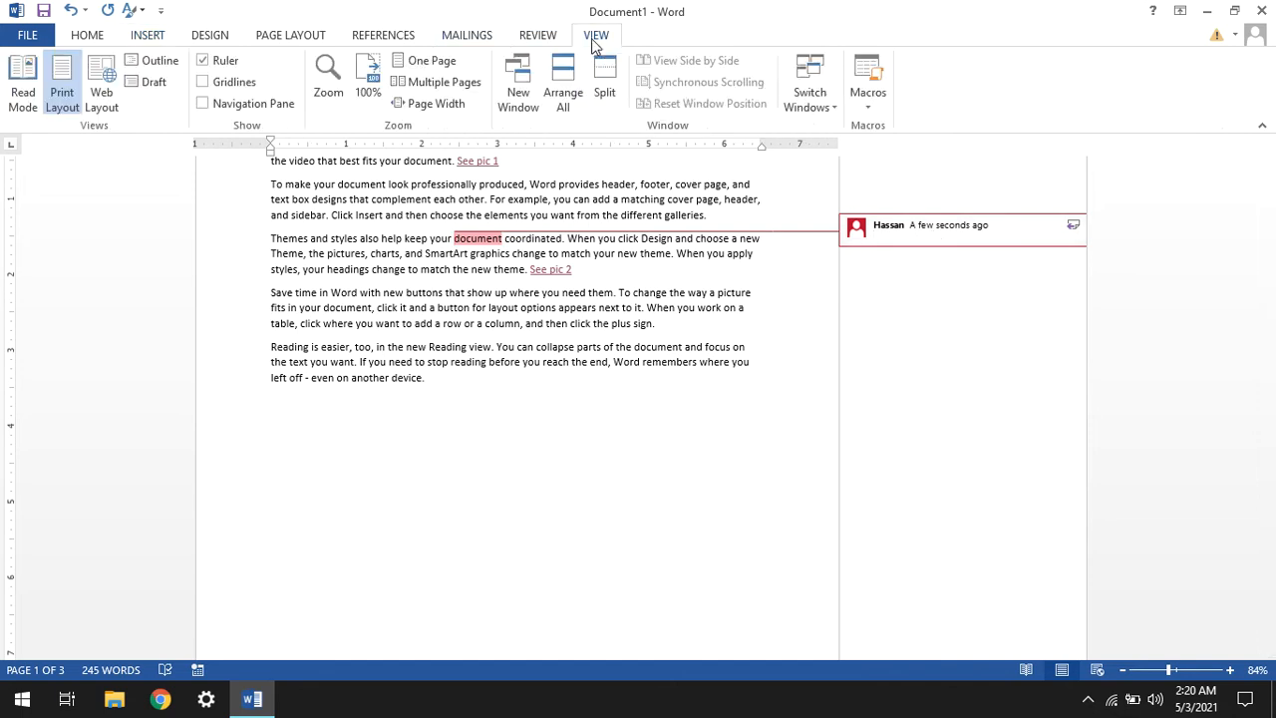
{"action": "left_click", "coordinate": [528, 40]}
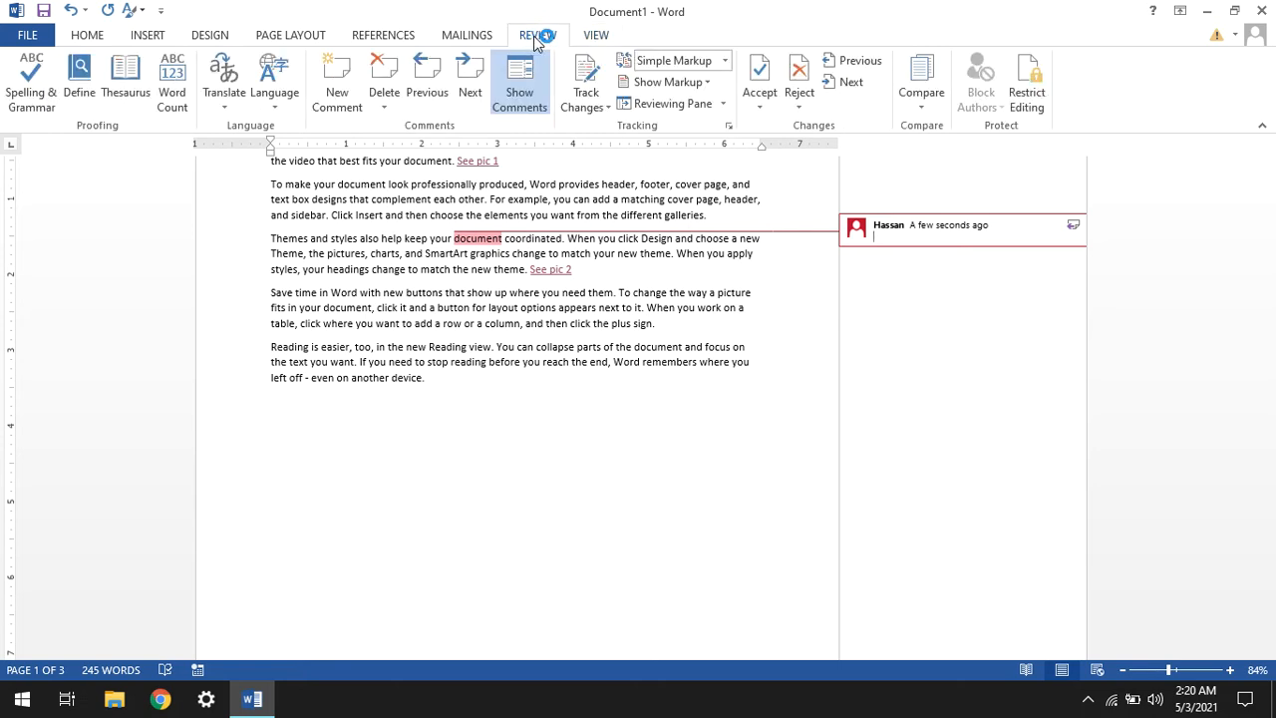
{"action": "left_click", "coordinate": [525, 93]}
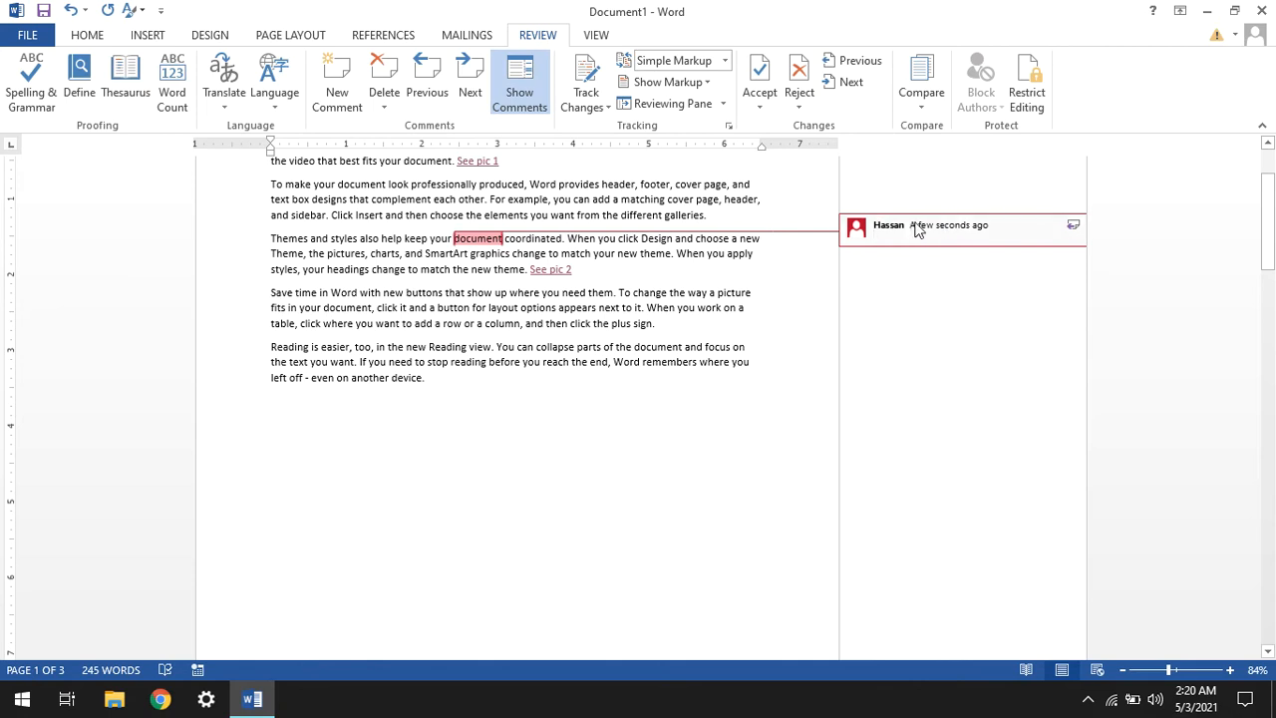
{"action": "left_click", "coordinate": [514, 80]}
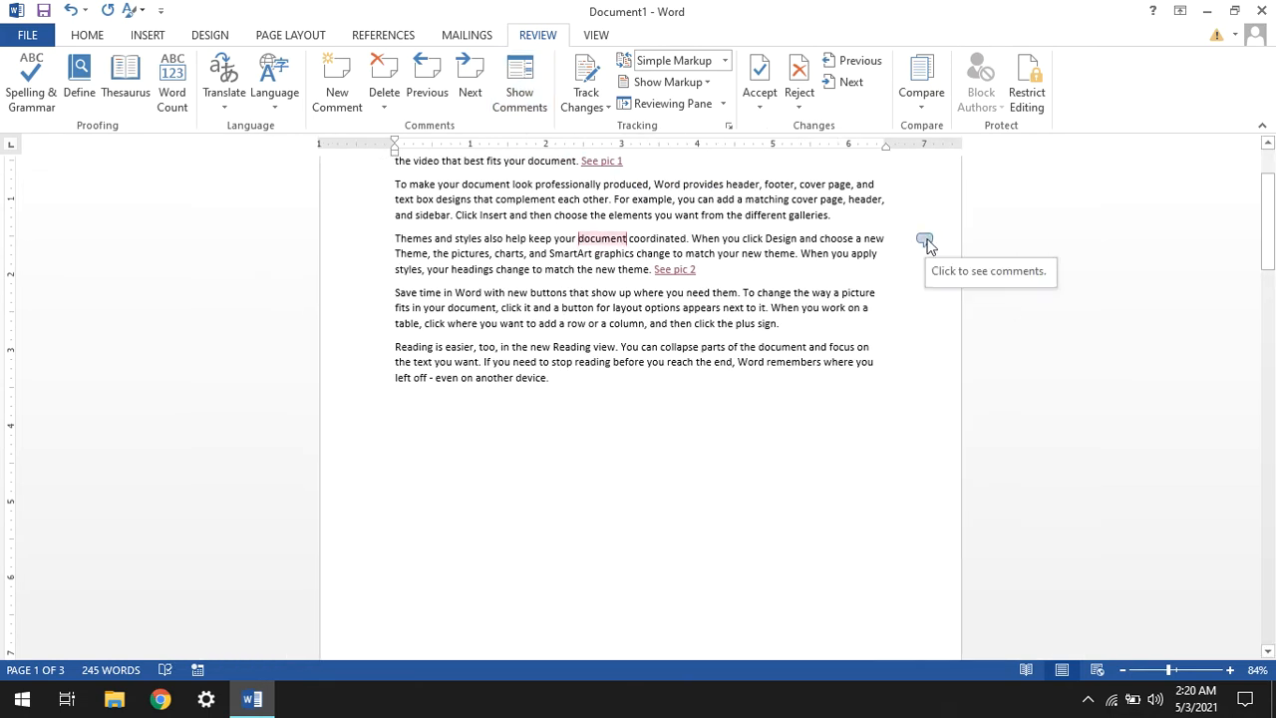
Show the comments in full again and delete the comment on the word "document"
{"action": "left_click", "coordinate": [540, 76]}
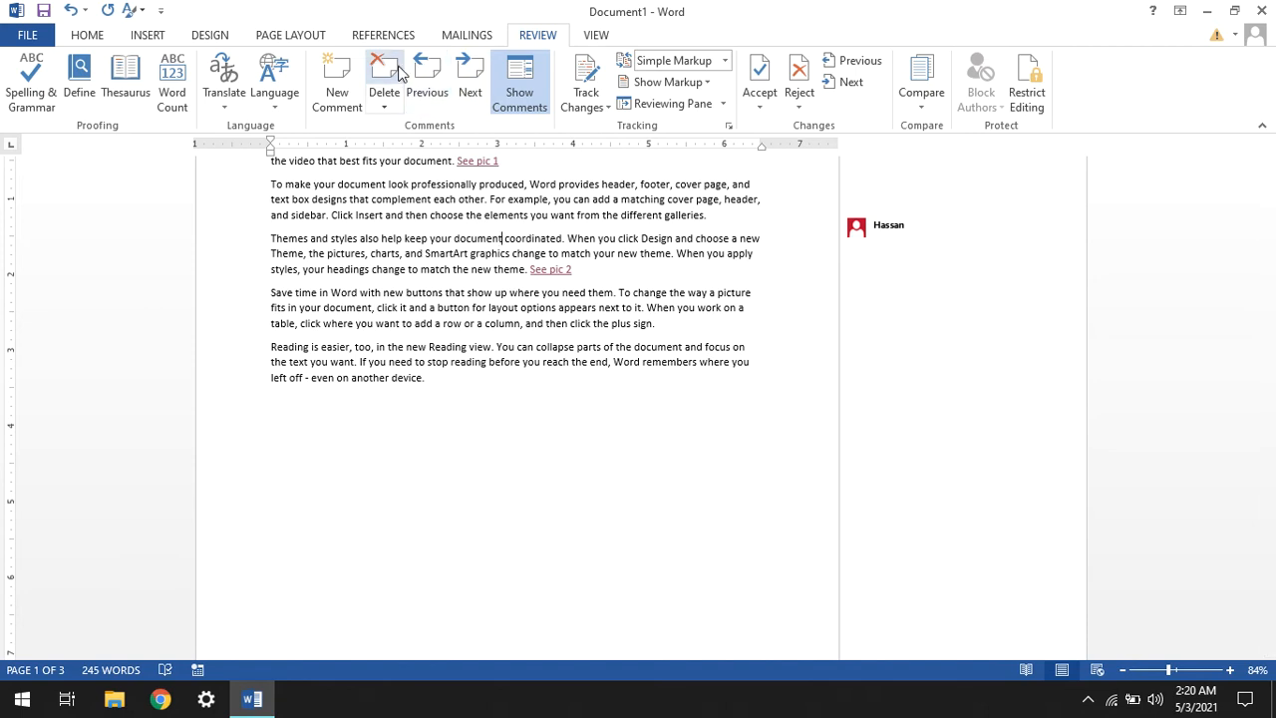
{"action": "left_click", "coordinate": [399, 71]}
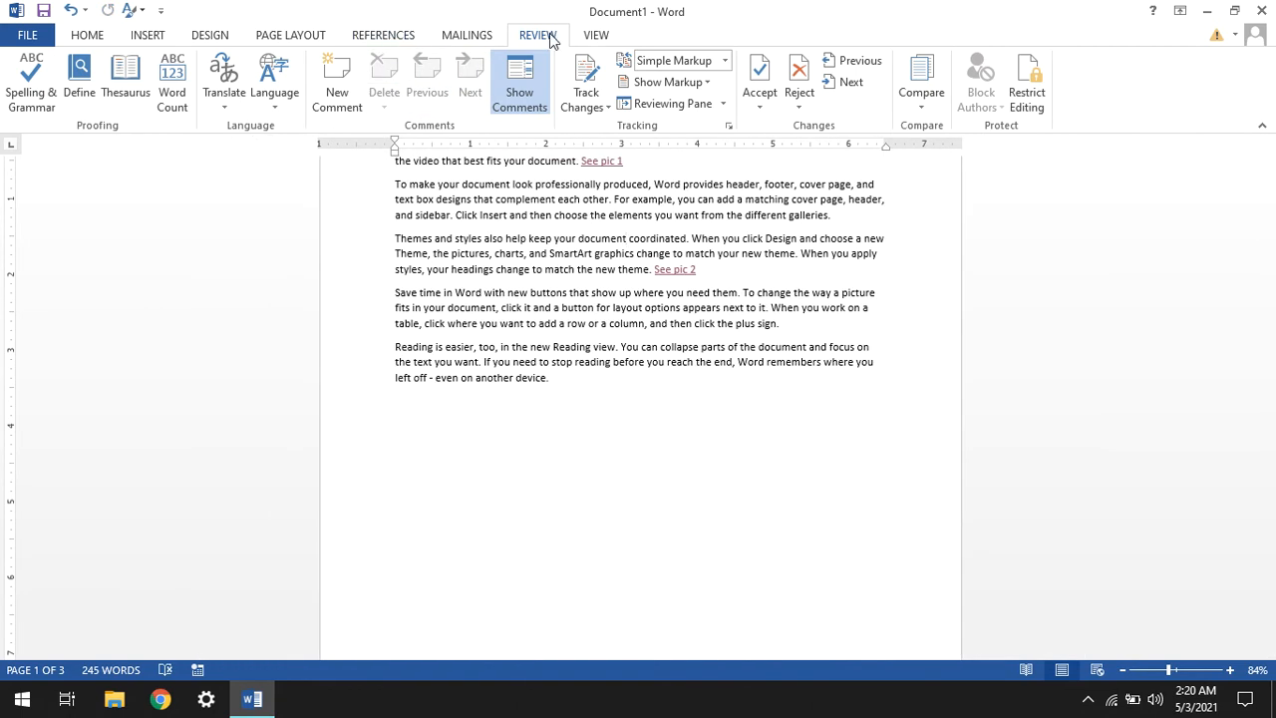
Insert a Blank (Three Columns) header into the document
{"action": "left_click", "coordinate": [159, 37]}
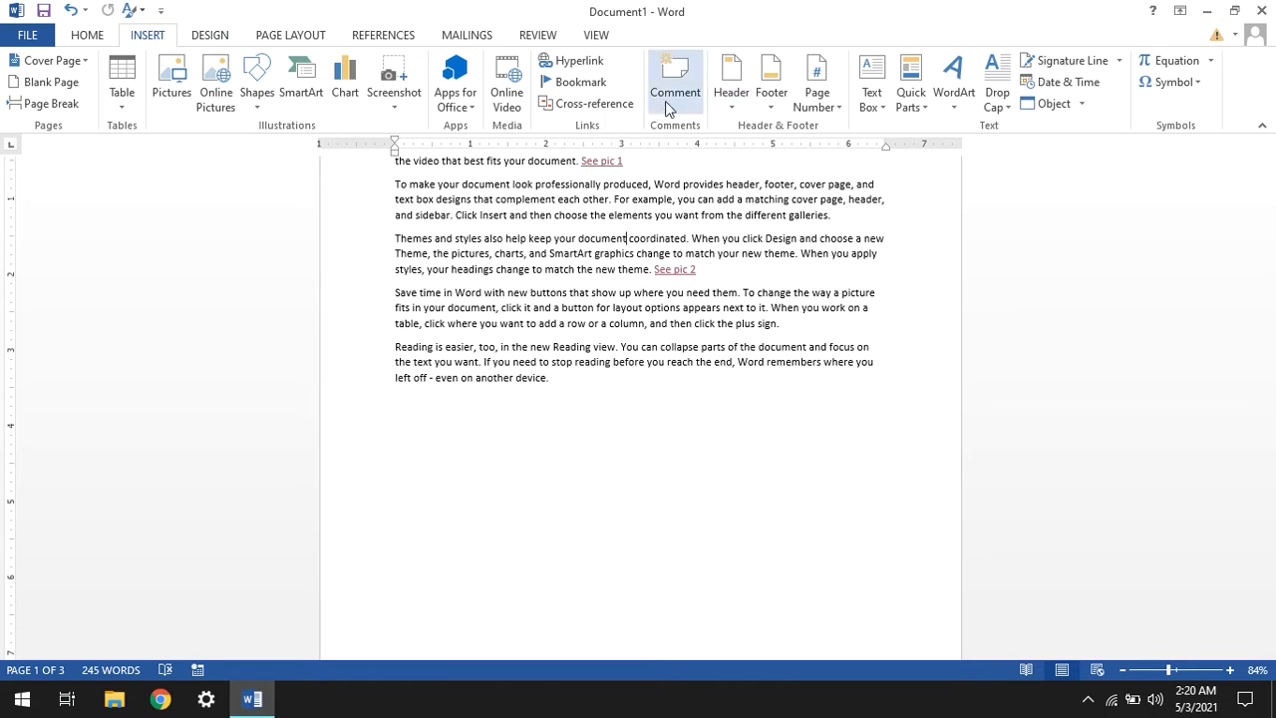
{"action": "scroll", "coordinate": [777, 144], "scroll_direction": "up", "scroll_amount": 3}
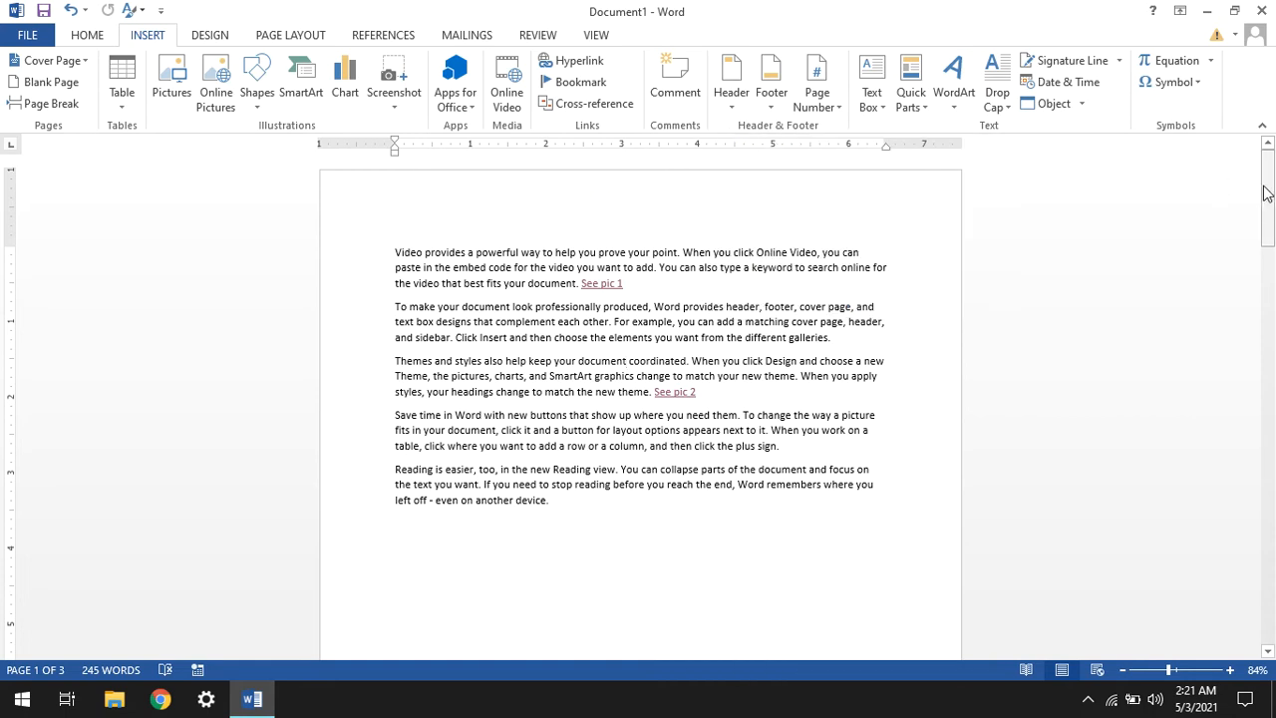
{"action": "mouse_move", "coordinate": [1269, 199]}
{"action": "left_mouse_down"}
{"action": "mouse_move", "coordinate": [1267, 286]}
{"action": "mouse_move", "coordinate": [1267, 176]}
{"action": "left_mouse_up"}
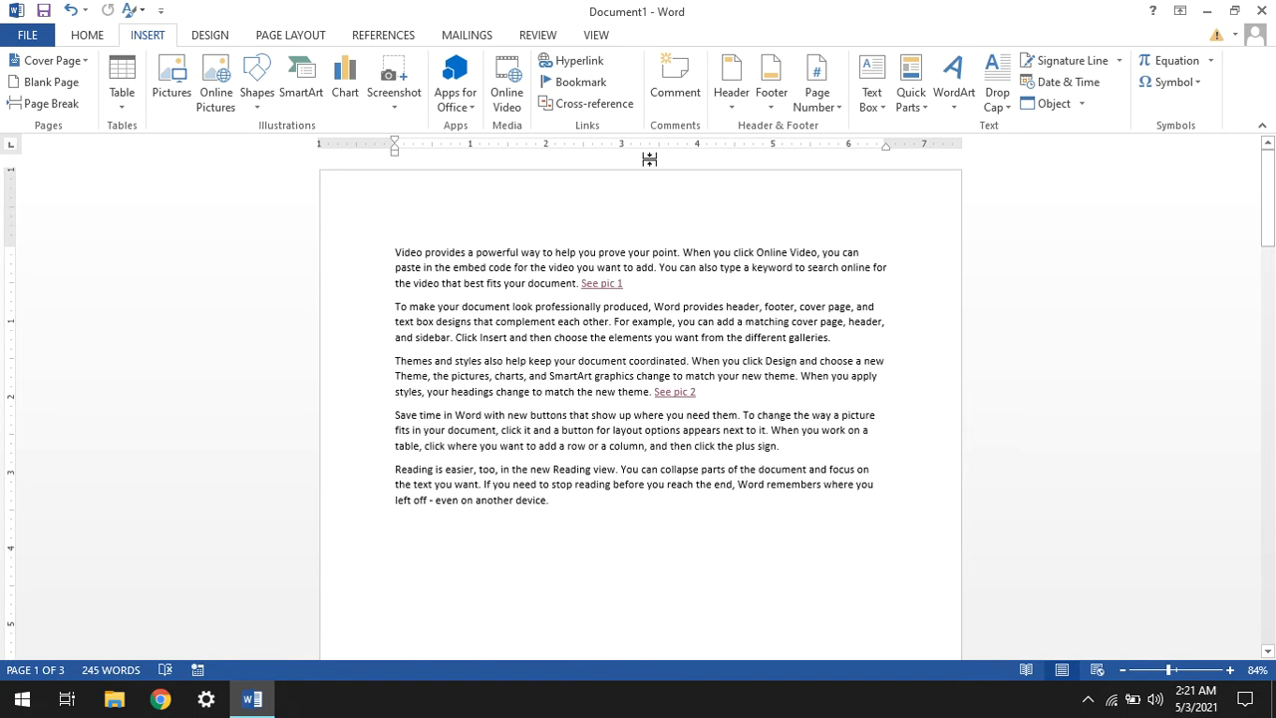
{"action": "left_click", "coordinate": [722, 104]}
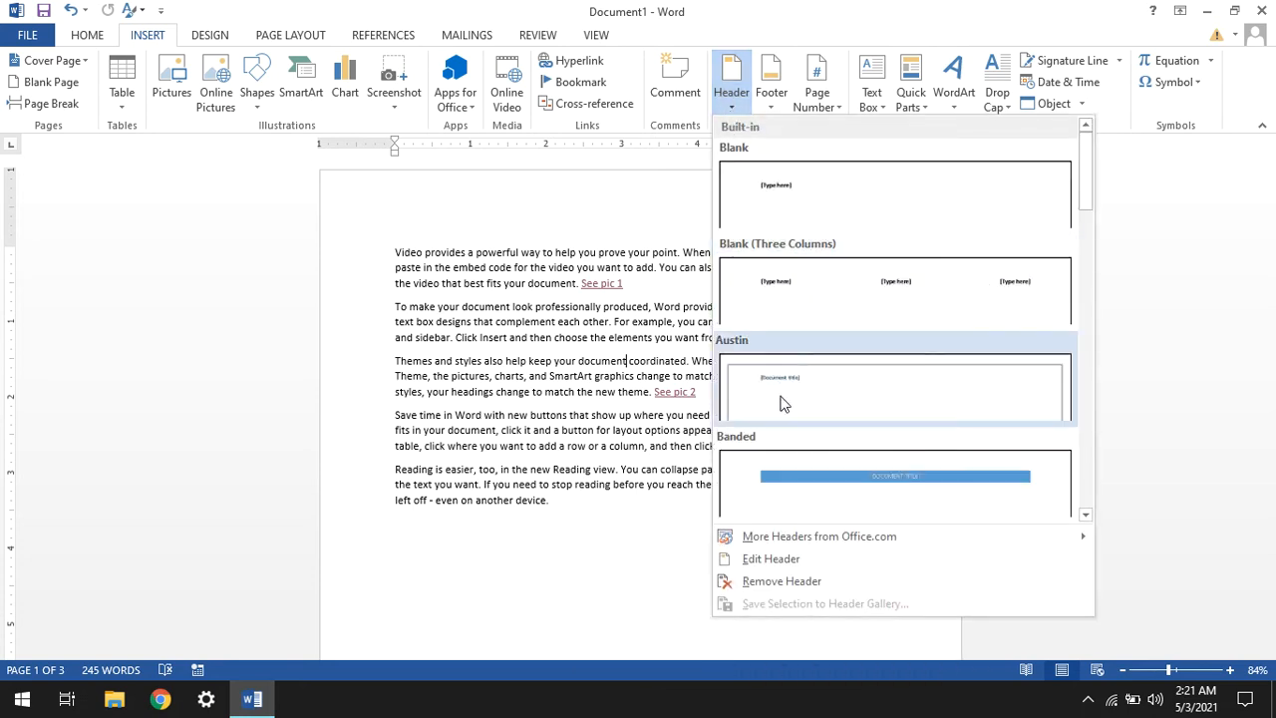
{"action": "left_click", "coordinate": [815, 294]}
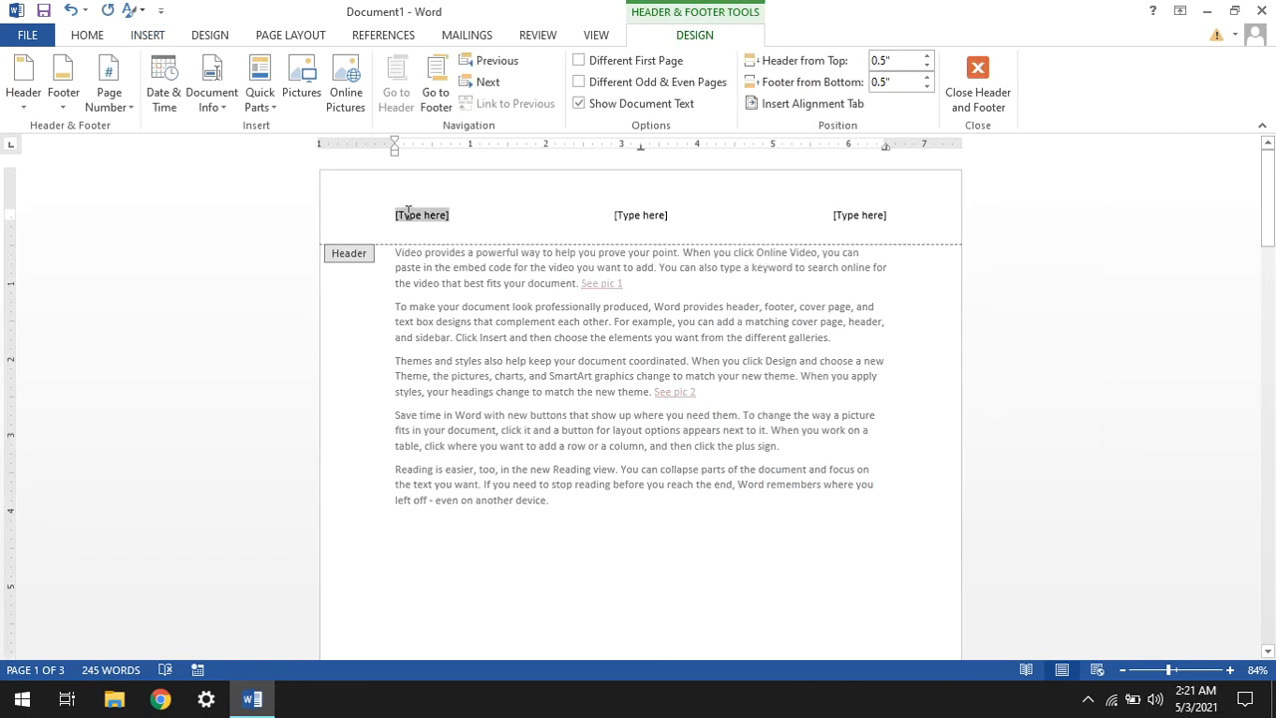
Fill the header's first placeholder with "MS Office" and its middle placeholder with "MS Word"
{"action": "type", "text": "D"}
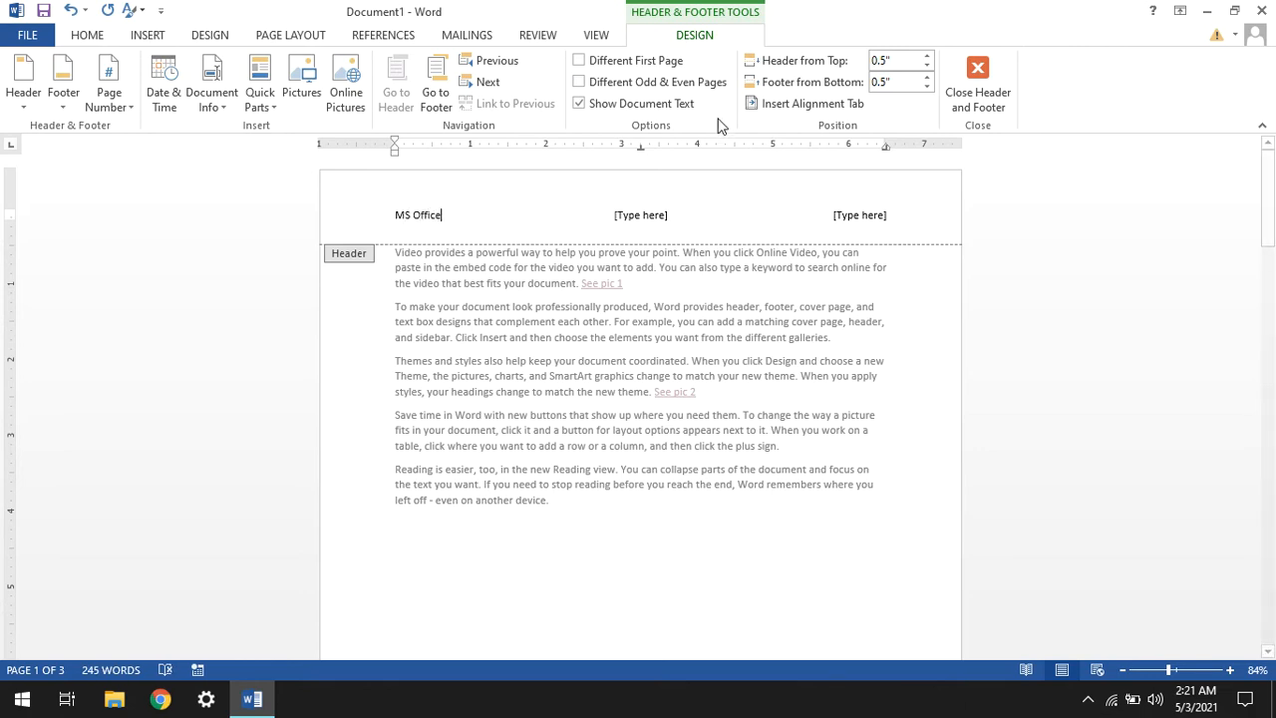
{"action": "left_click", "coordinate": [639, 217]}
{"action": "type", "text": "MS Word"}
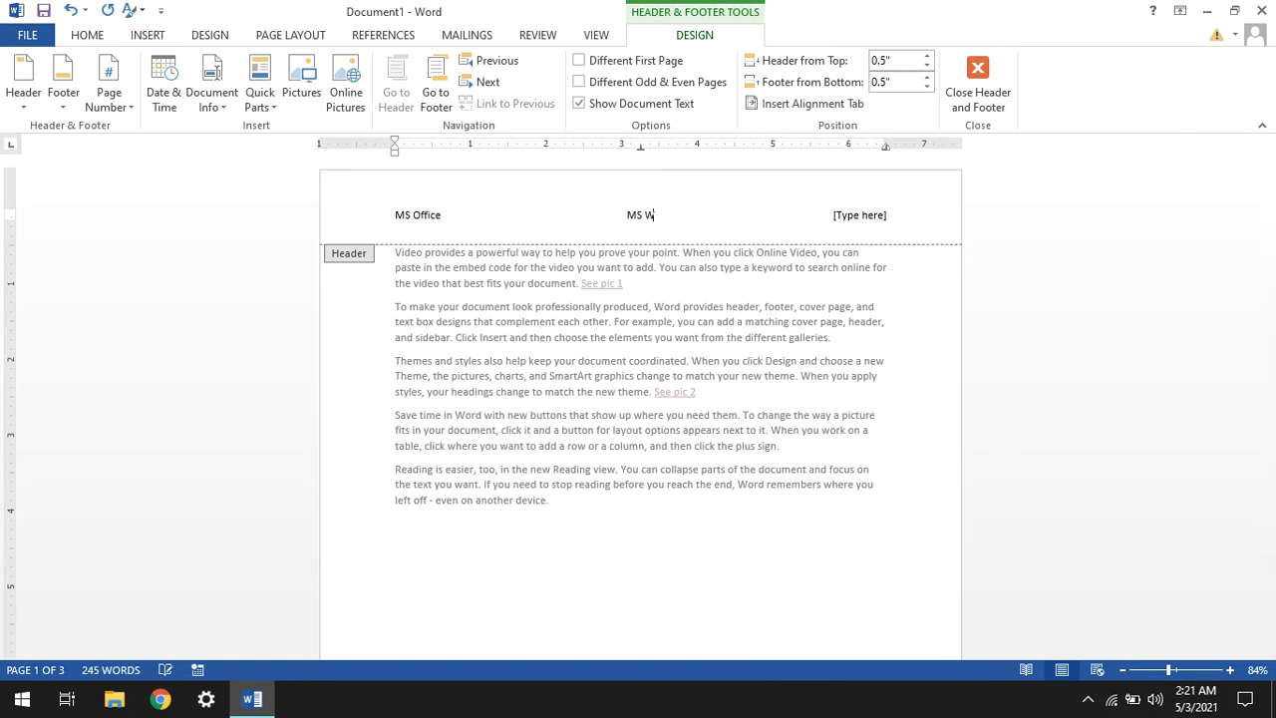
Replace the header's third placeholder with an Accent Bar 2 page number at the current position and leave the header
{"action": "left_click", "coordinate": [858, 214]}
{"action": "left_click", "coordinate": [111, 38]}
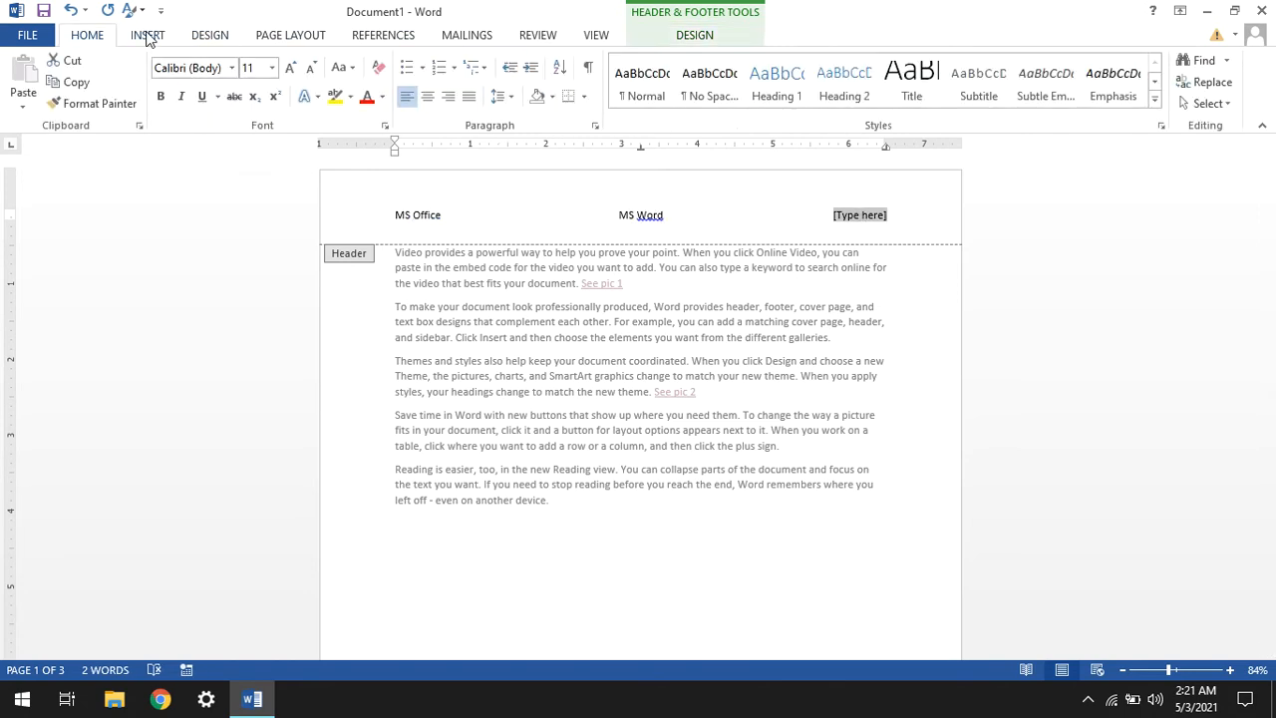
{"action": "left_click", "coordinate": [146, 35]}
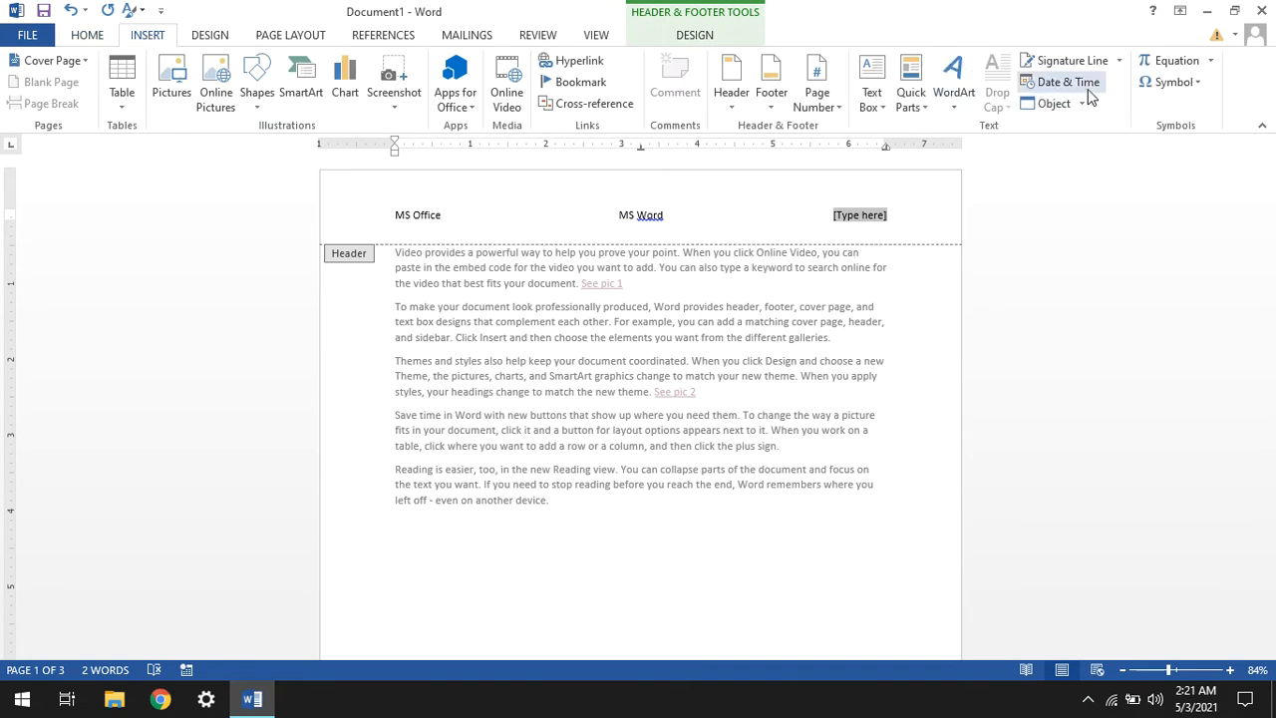
{"action": "left_click", "coordinate": [828, 112]}
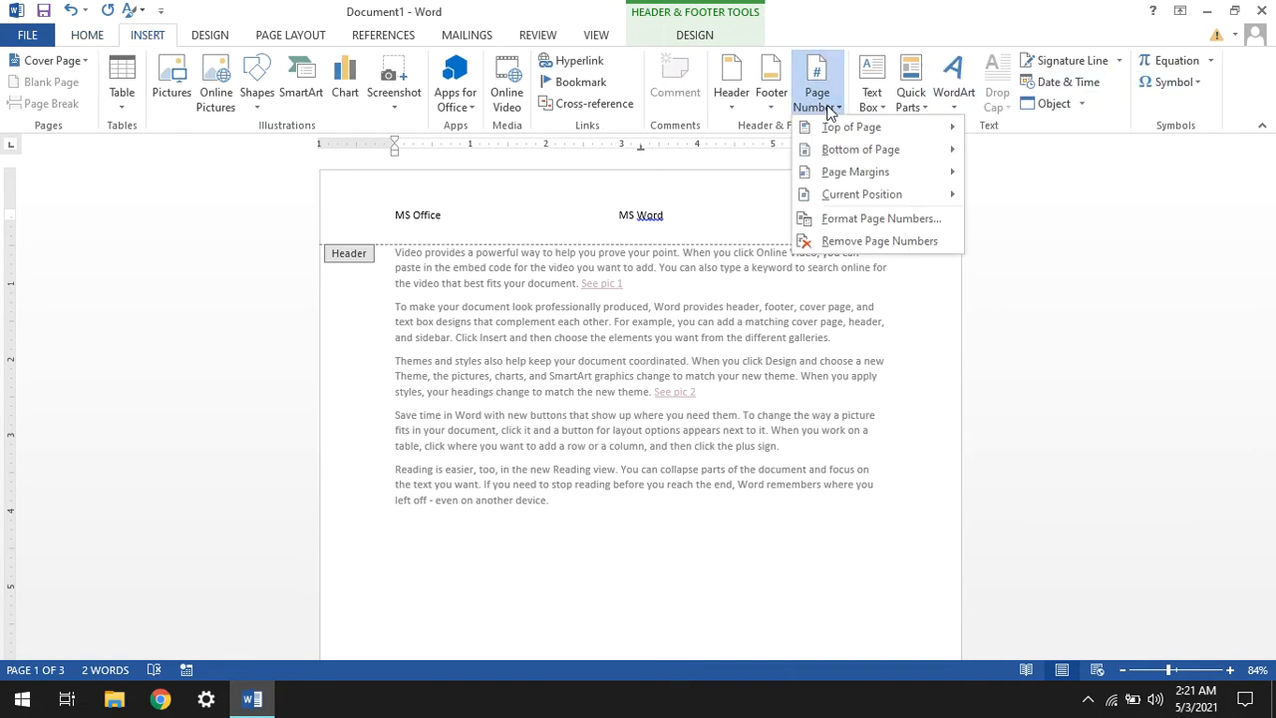
{"action": "mouse_move", "coordinate": [881, 197]}
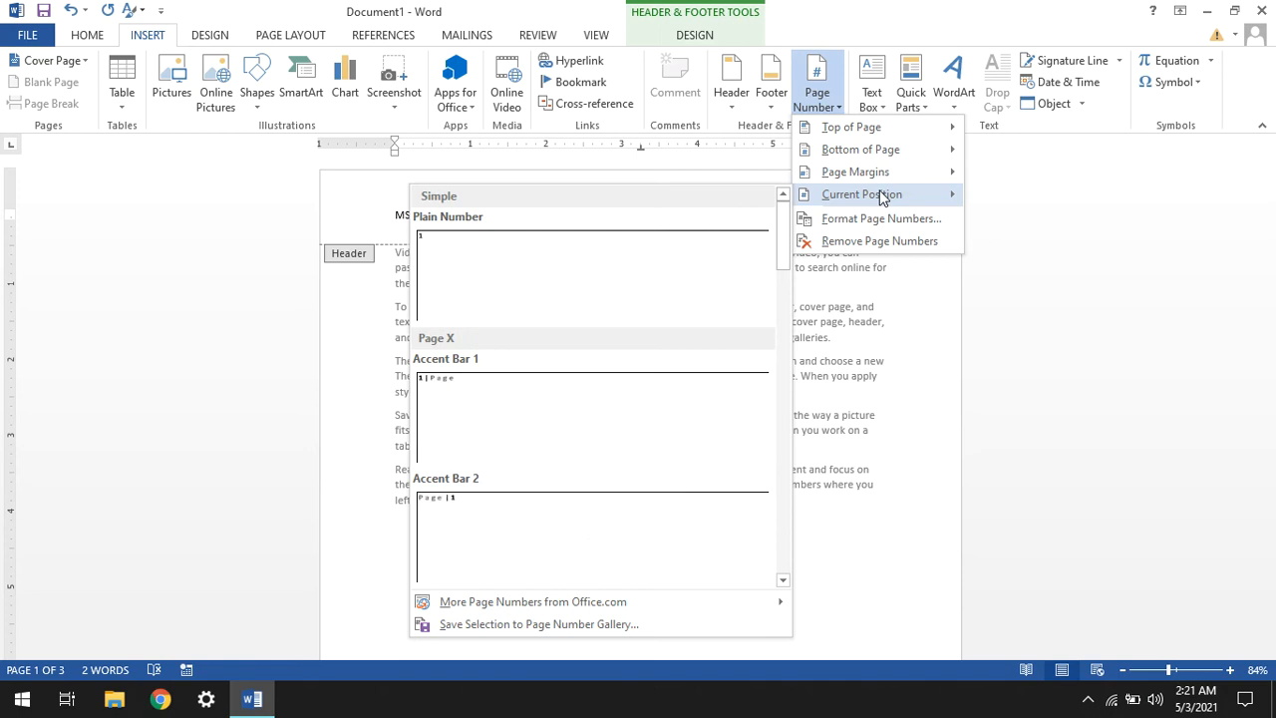
{"action": "left_click", "coordinate": [582, 497]}
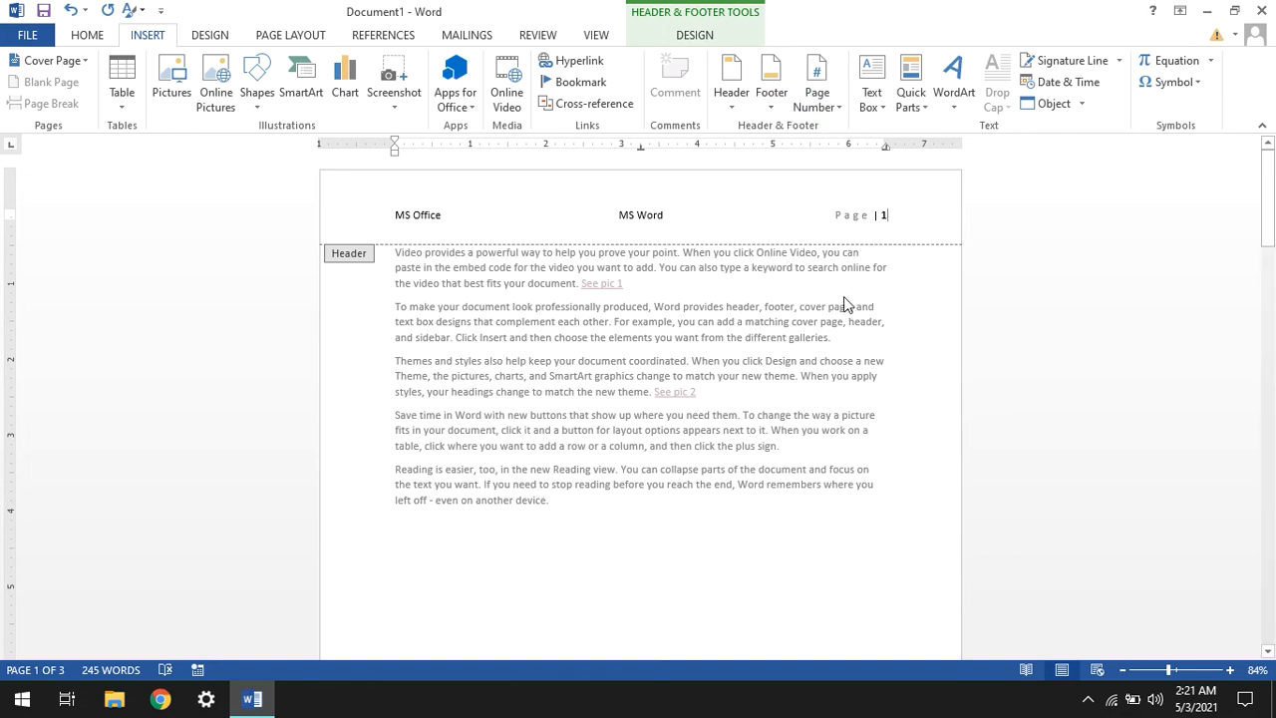
{"action": "key", "text": "Escape"}
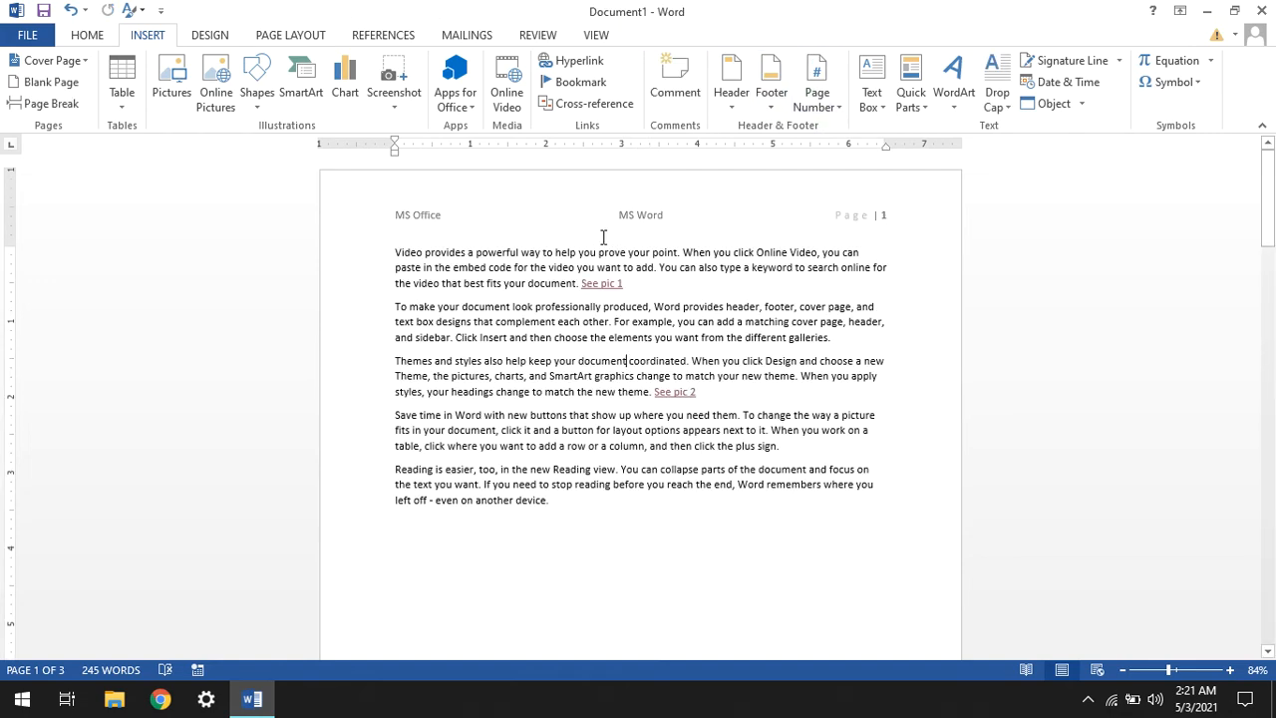
Reopen the header at its page number, look through the page number designs for the current position, and return to the body
{"action": "mouse_move", "coordinate": [1273, 192]}
{"action": "left_mouse_down"}
{"action": "mouse_move", "coordinate": [1260, 489]}
{"action": "mouse_move", "coordinate": [1265, 200]}
{"action": "left_mouse_up"}
{"action": "double_click", "coordinate": [833, 227]}
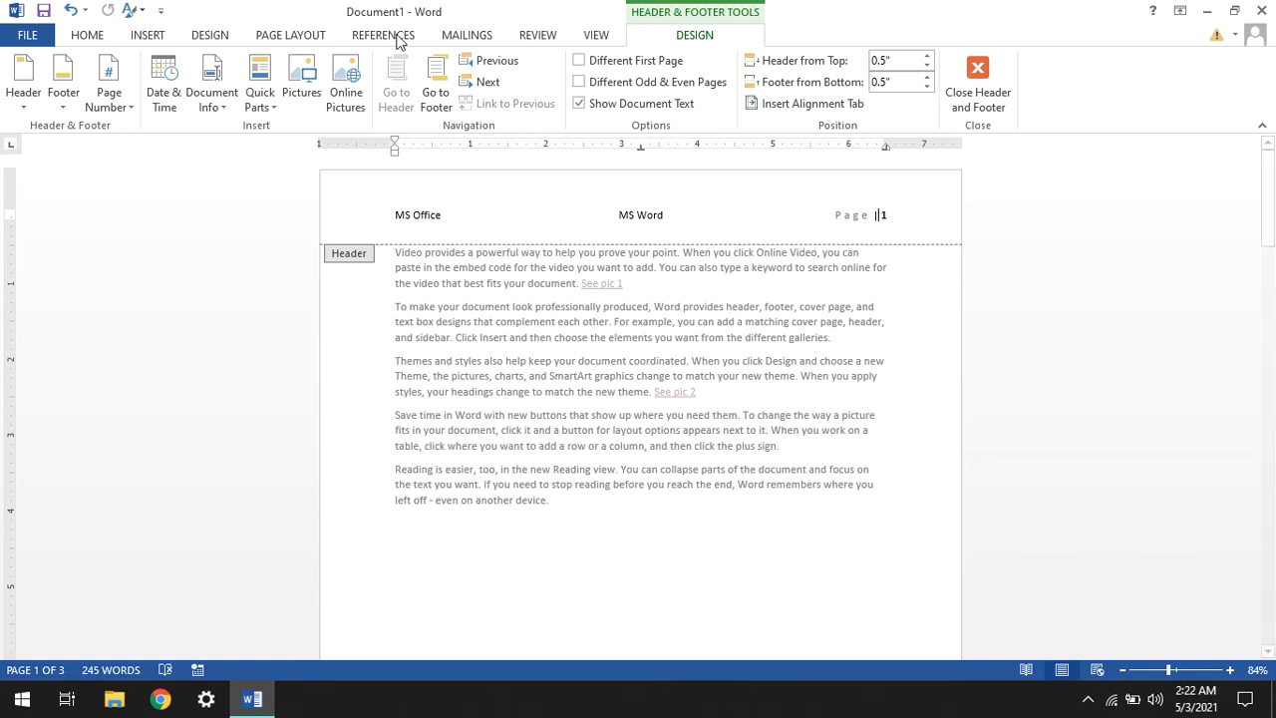
{"action": "left_click", "coordinate": [147, 38]}
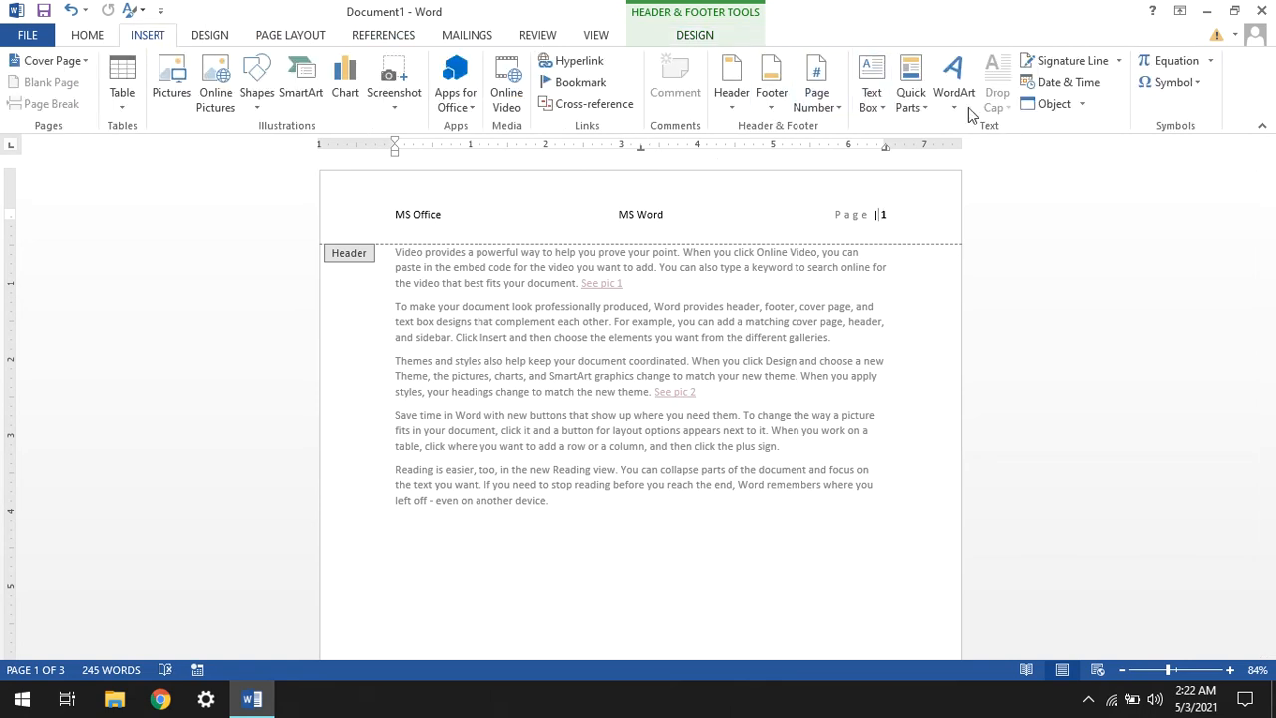
{"action": "left_click", "coordinate": [870, 212]}
{"action": "left_click_drag", "start_coordinate": [892, 214], "coordinate": [843, 214]}
{"action": "left_click", "coordinate": [805, 108]}
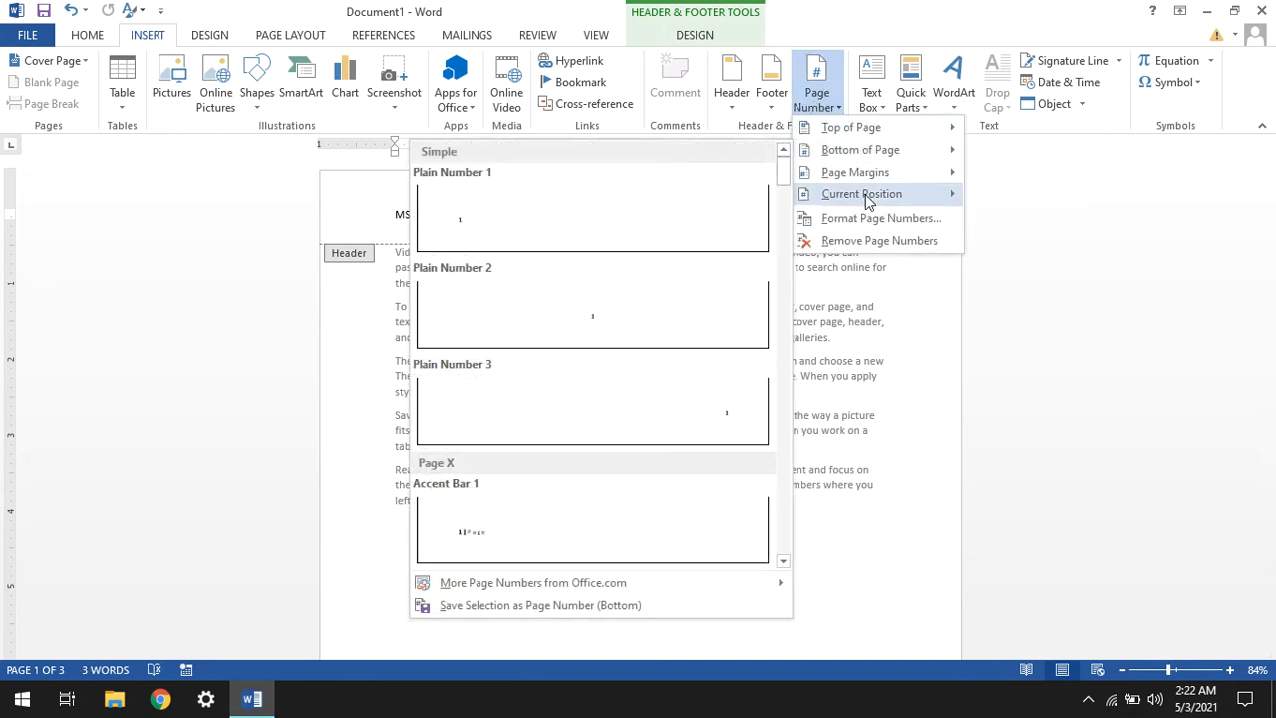
{"action": "mouse_move", "coordinate": [866, 197]}
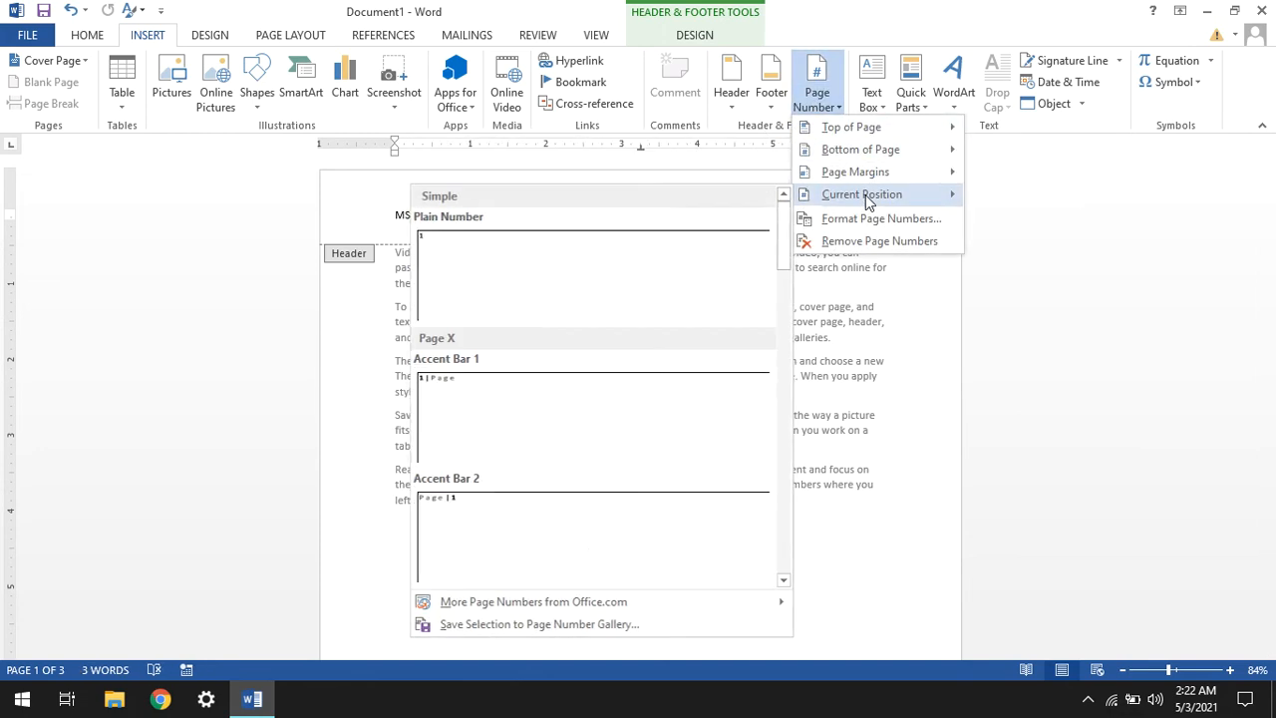
{"action": "left_click", "coordinate": [629, 286]}
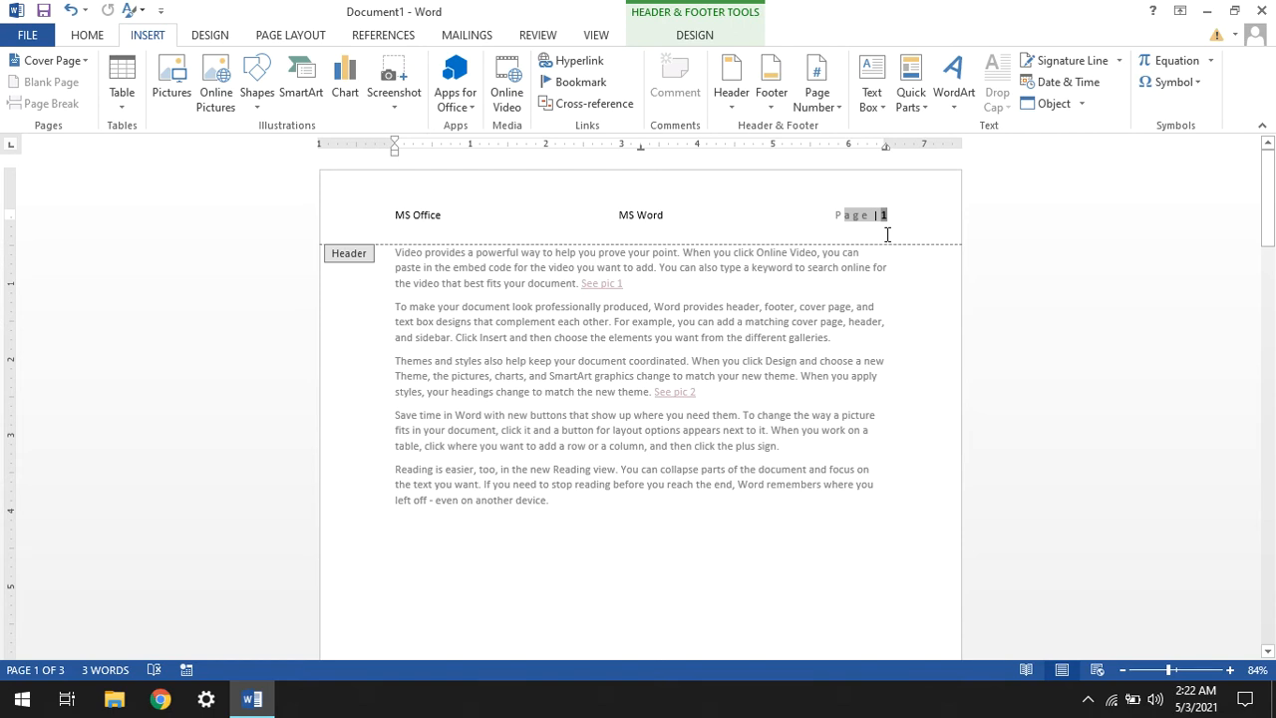
{"action": "double_click", "coordinate": [801, 329]}
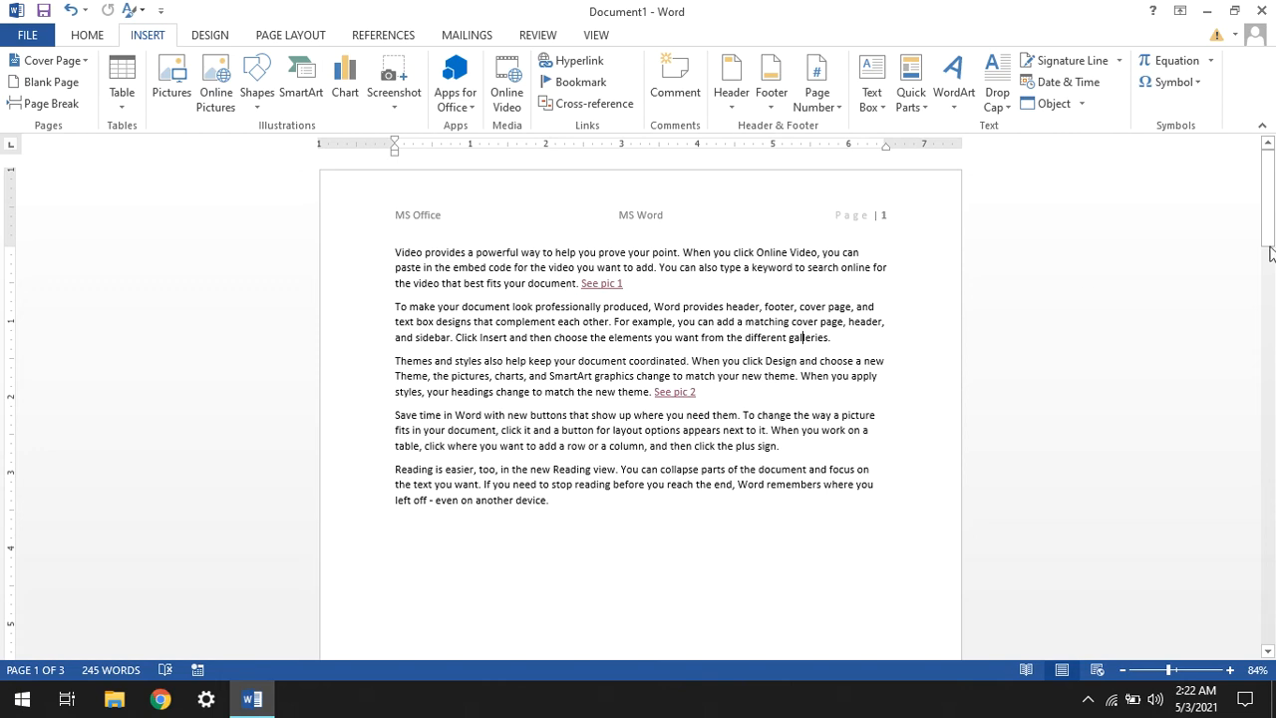
{"action": "left_click_drag", "start_coordinate": [1269, 179], "coordinate": [1273, 113]}
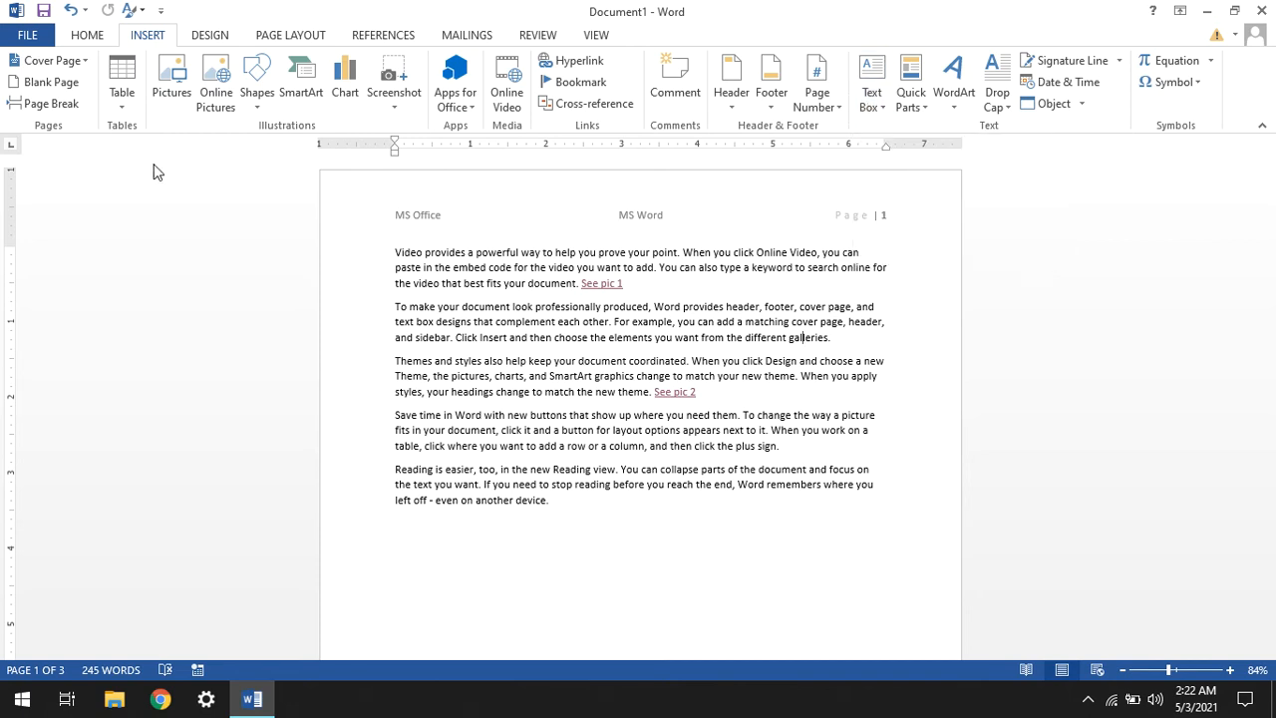
{"action": "left_click", "coordinate": [265, 104]}
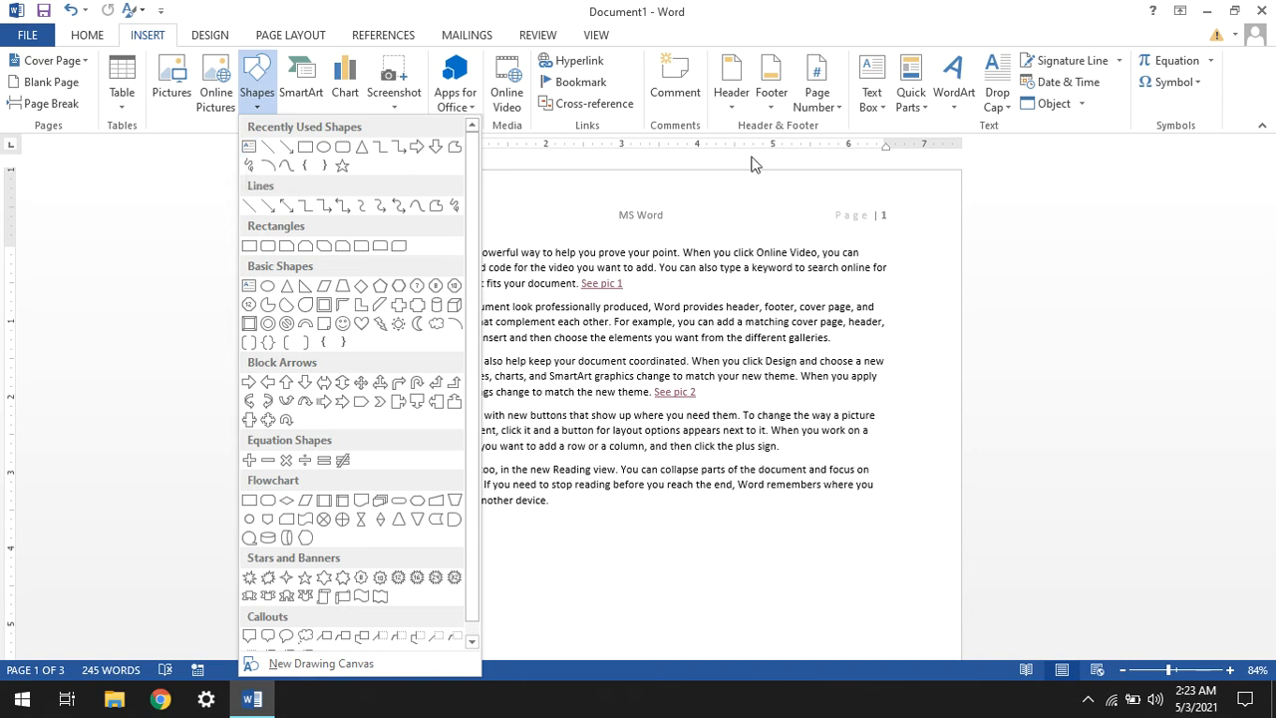
{"action": "left_click", "coordinate": [803, 338]}
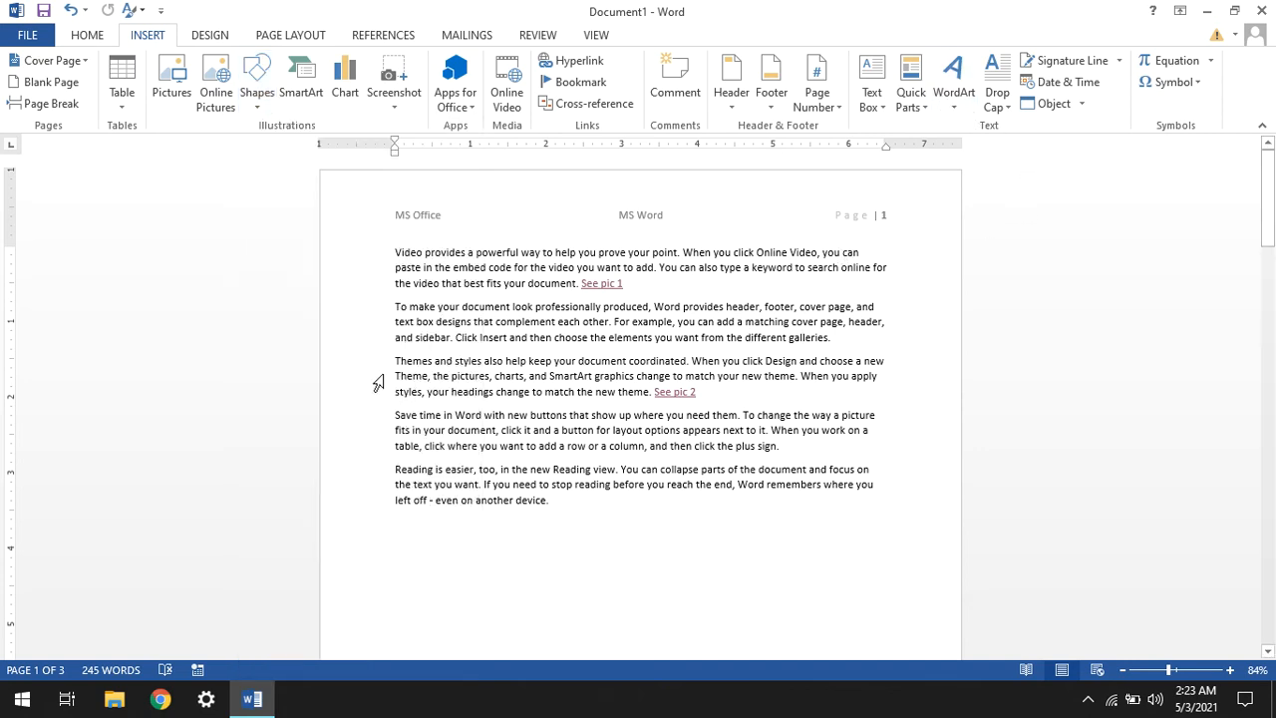
Enclose the fourth paragraph in a drawn text box and undo the text box
{"action": "left_click", "coordinate": [375, 420]}
{"action": "left_click_drag", "start_coordinate": [373, 427], "coordinate": [371, 449]}
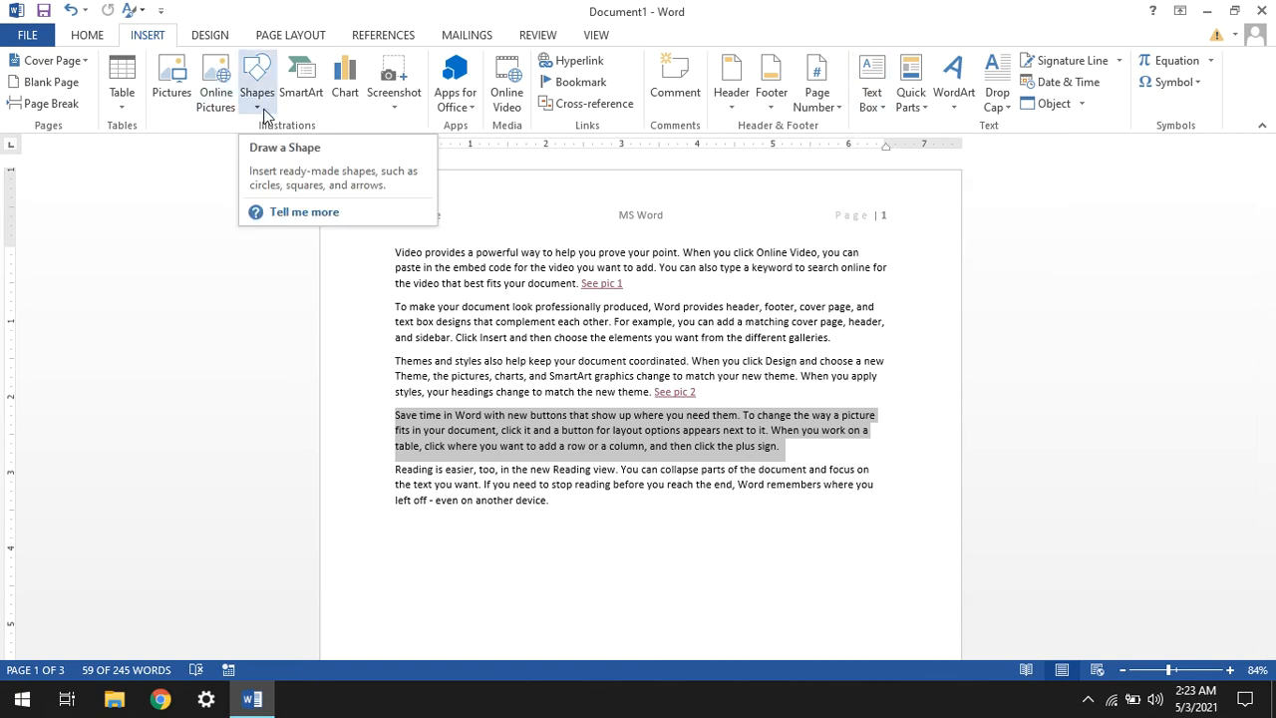
{"action": "left_click", "coordinate": [871, 99]}
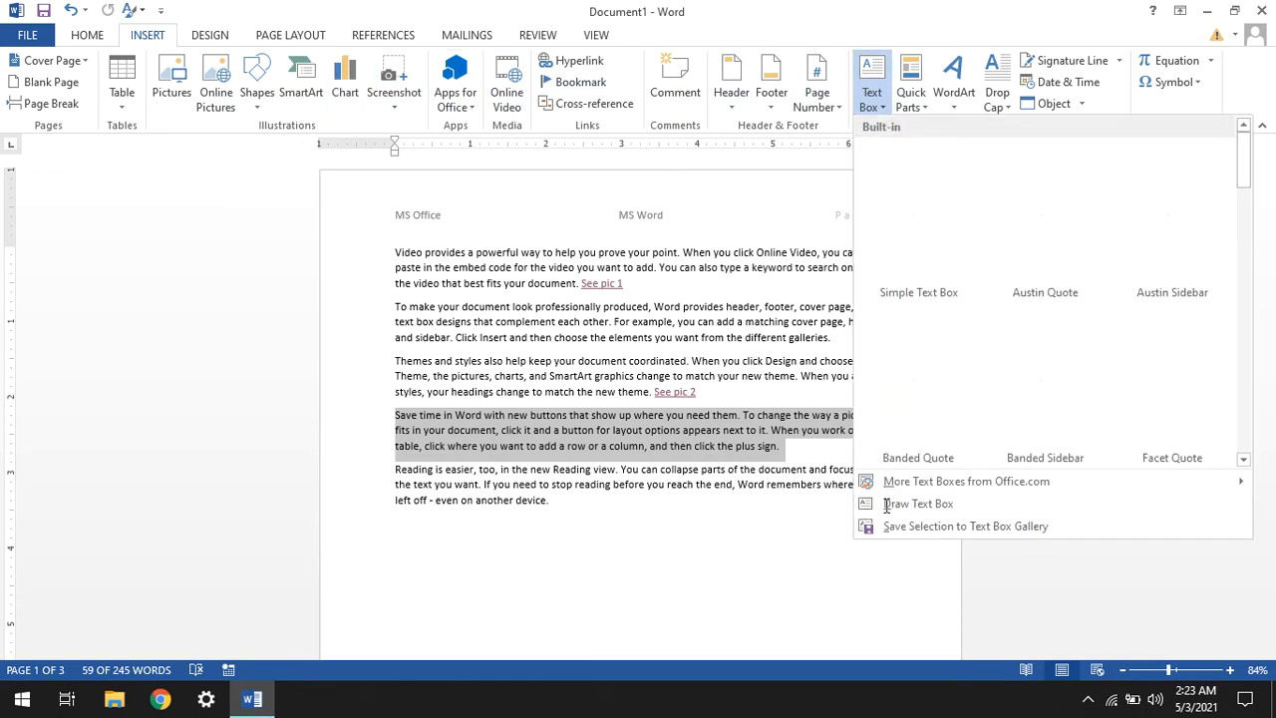
{"action": "left_click", "coordinate": [954, 505]}
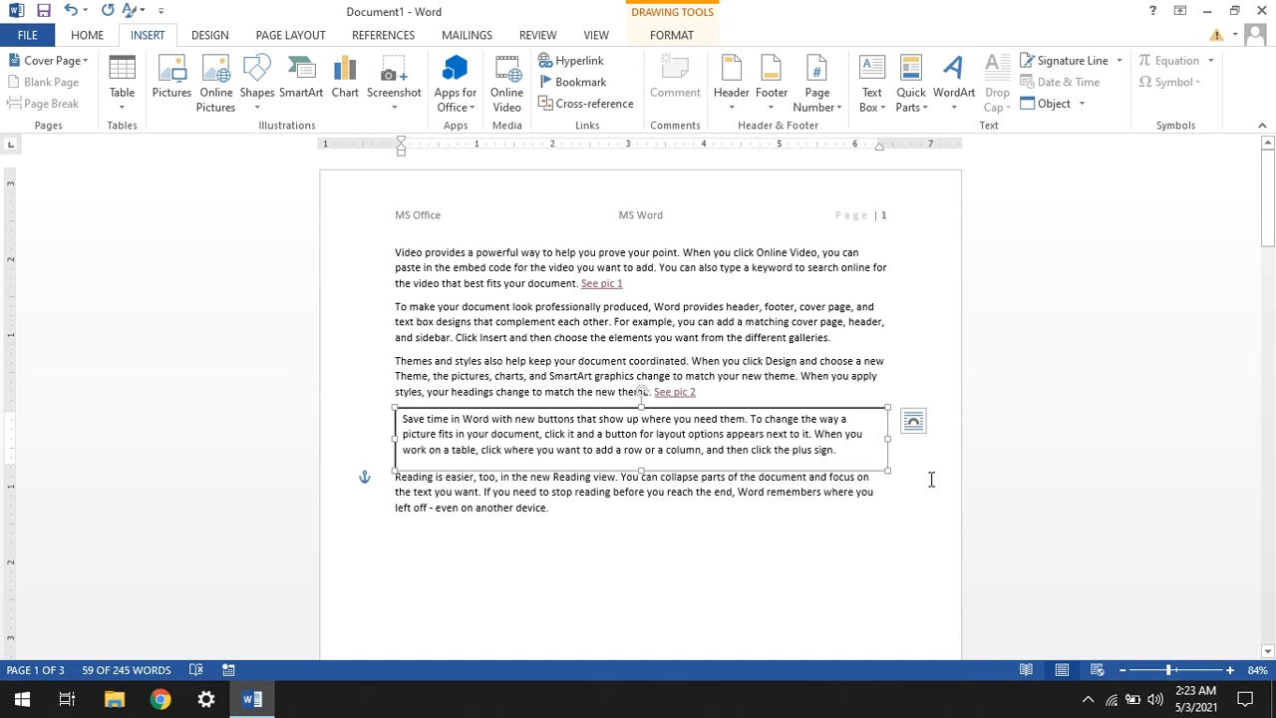
{"action": "key", "text": "ctrl+z"}
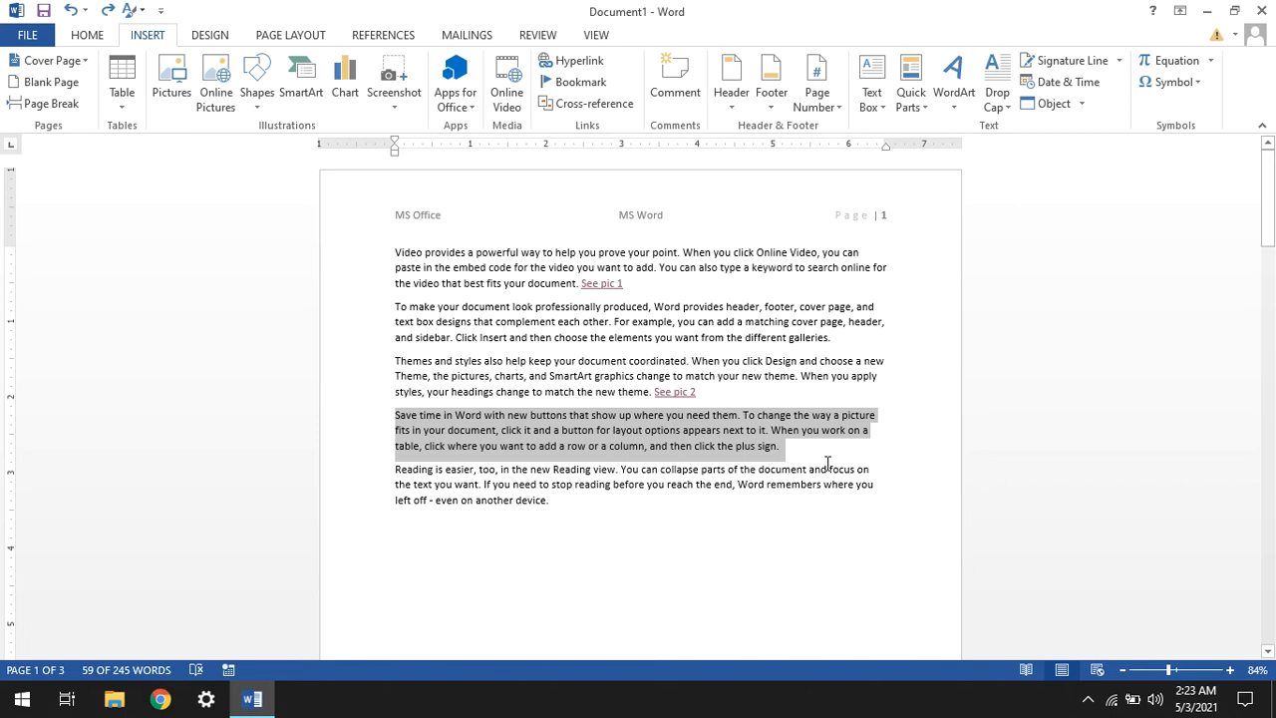
Save the fourth paragraph's first sentence to the Quick Parts gallery as "Save time in" in the General category
{"action": "left_click", "coordinate": [770, 416]}
{"action": "left_click_drag", "start_coordinate": [395, 414], "coordinate": [742, 413]}
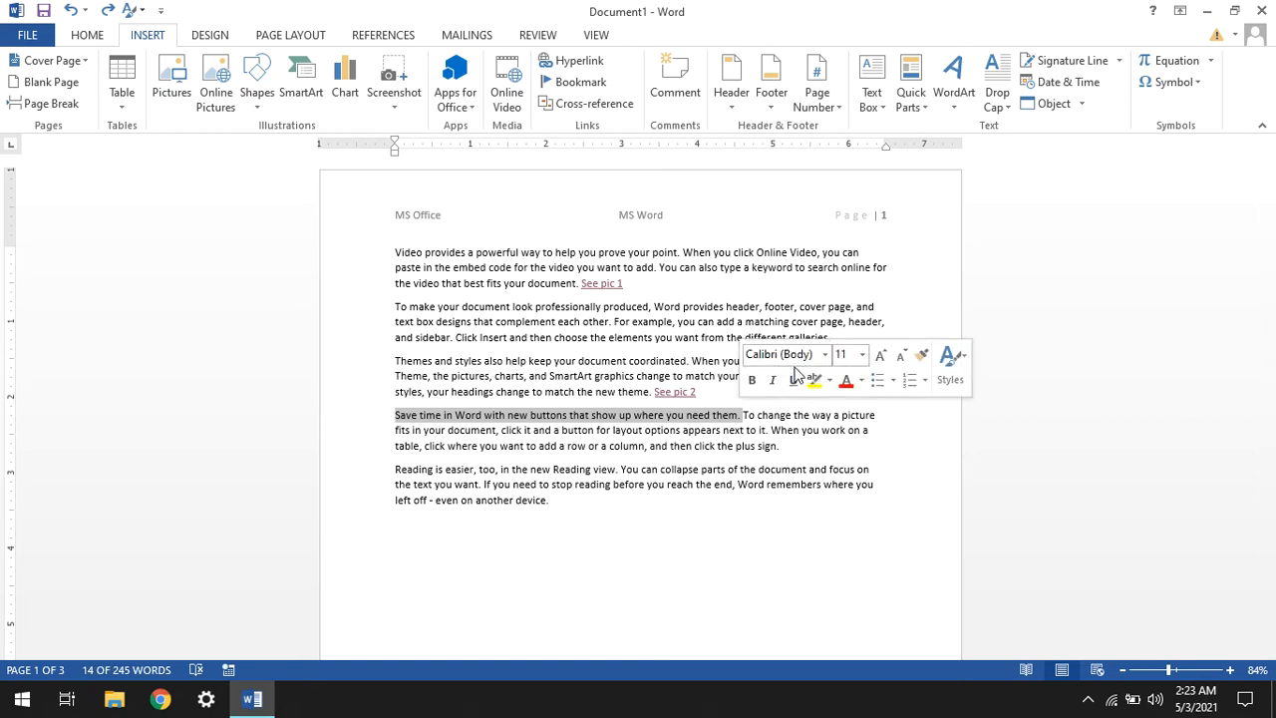
{"action": "left_click", "coordinate": [918, 100]}
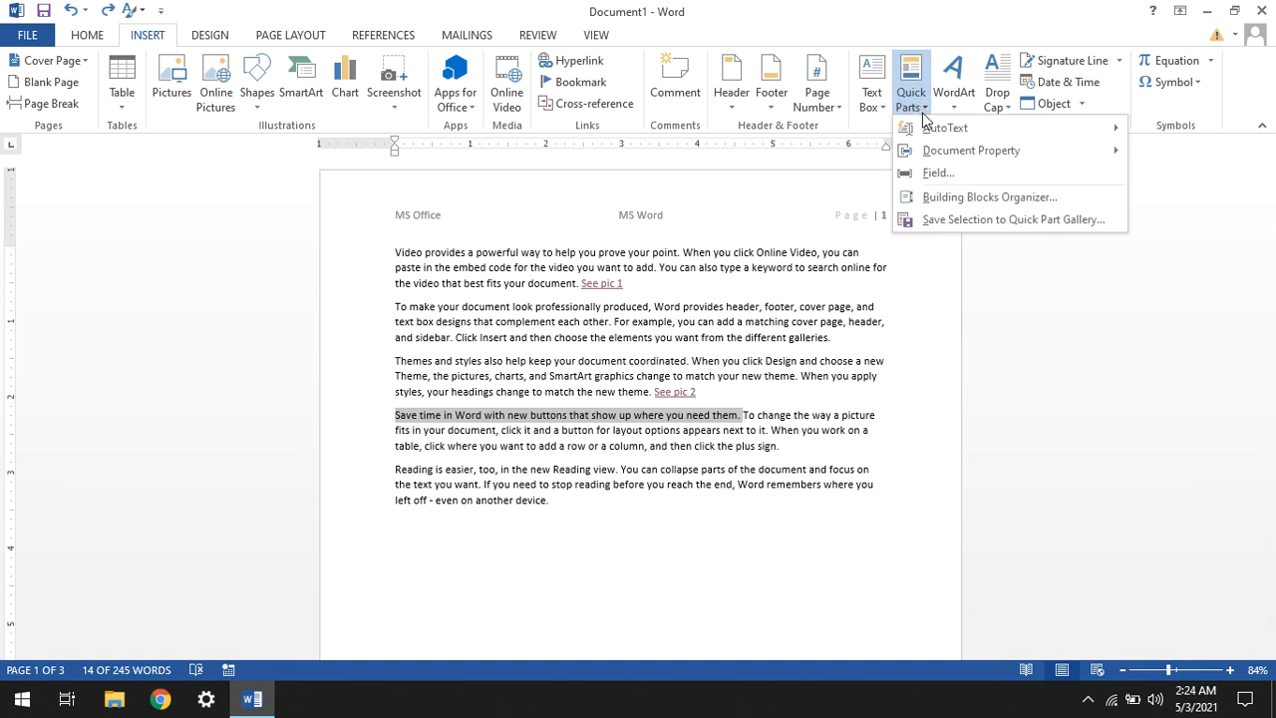
{"action": "left_click", "coordinate": [943, 220]}
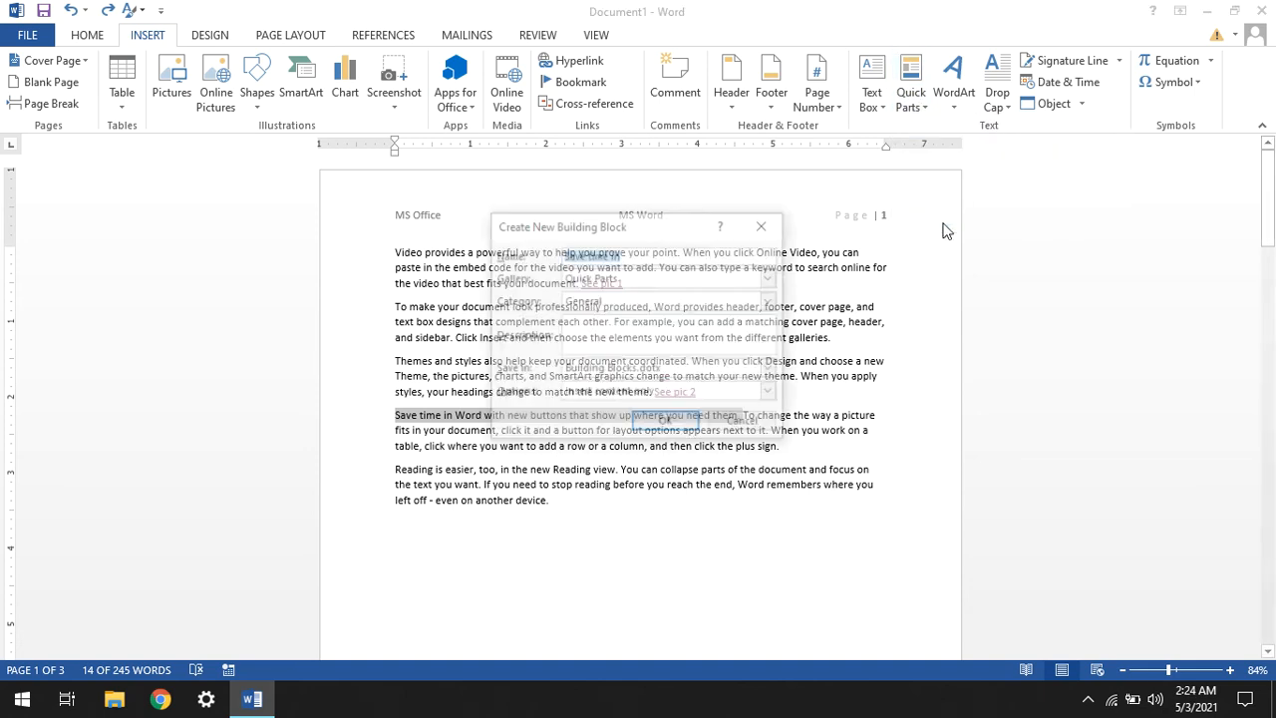
{"action": "left_click", "coordinate": [666, 424]}
Place the cursor on a new line below the last paragraph and look at the saved entry in the Quick Parts gallery
{"action": "left_click", "coordinate": [569, 530]}
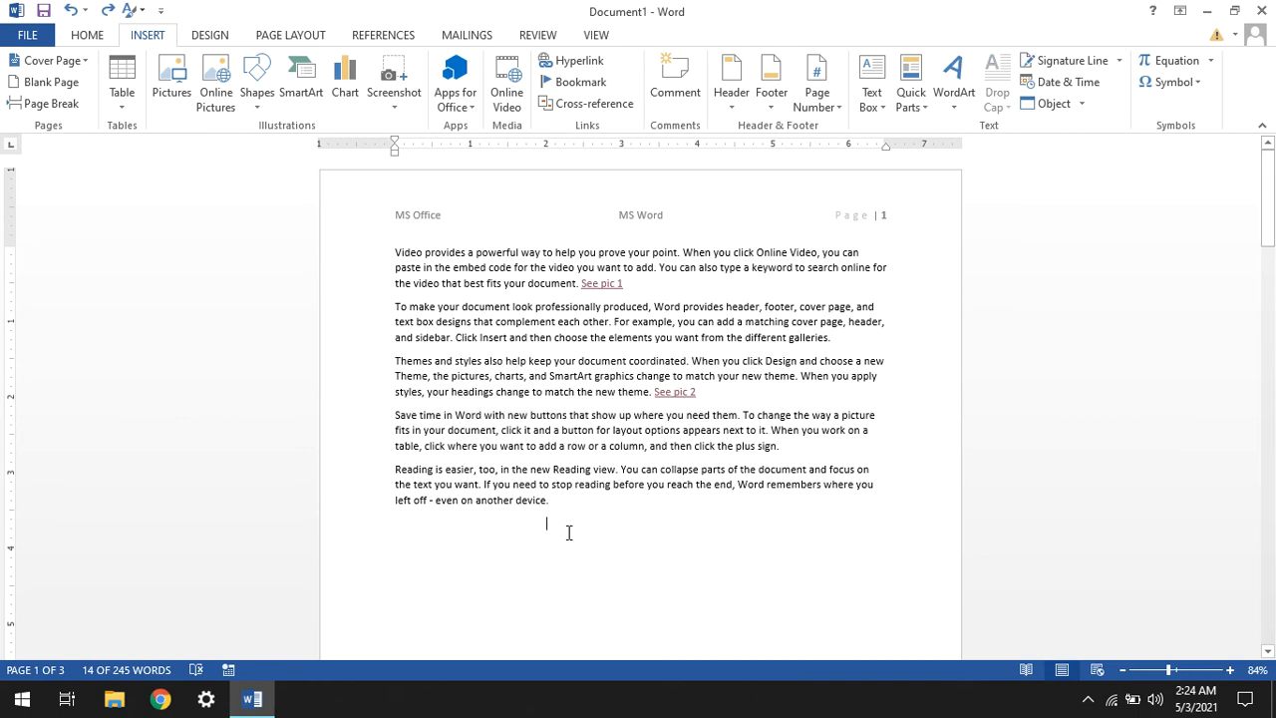
{"action": "left_click", "coordinate": [448, 533]}
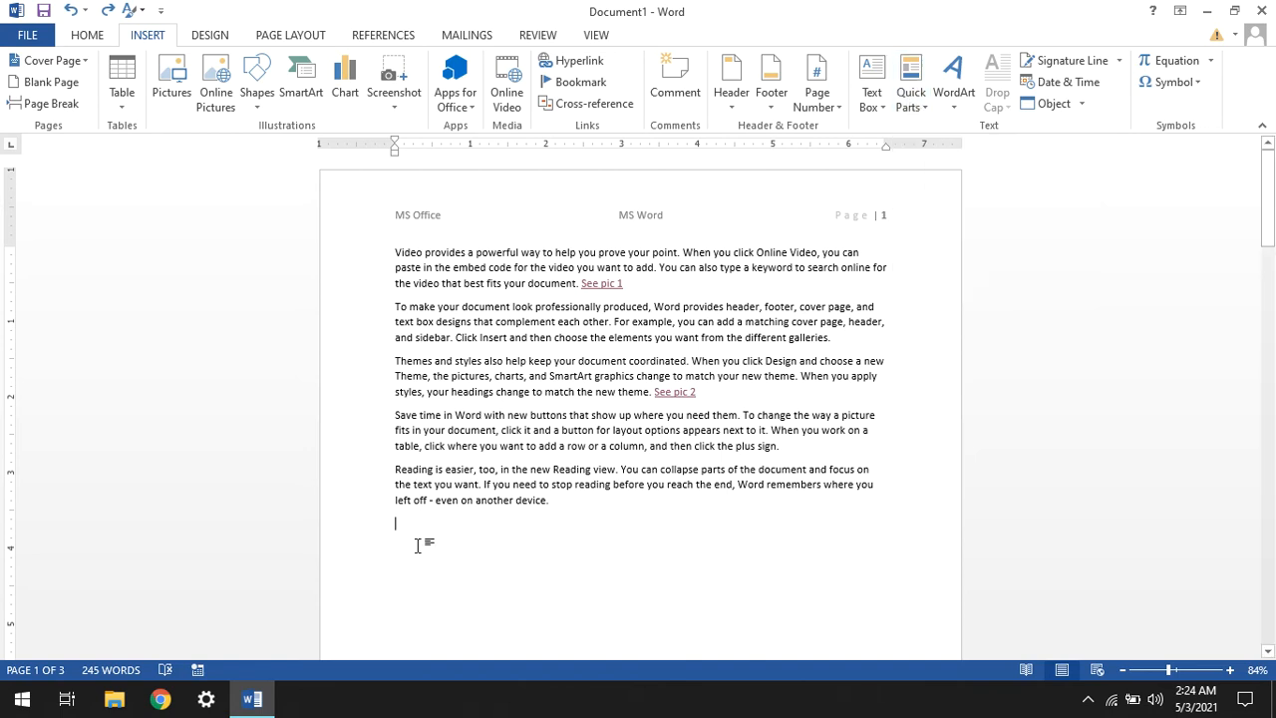
{"action": "left_click", "coordinate": [910, 85]}
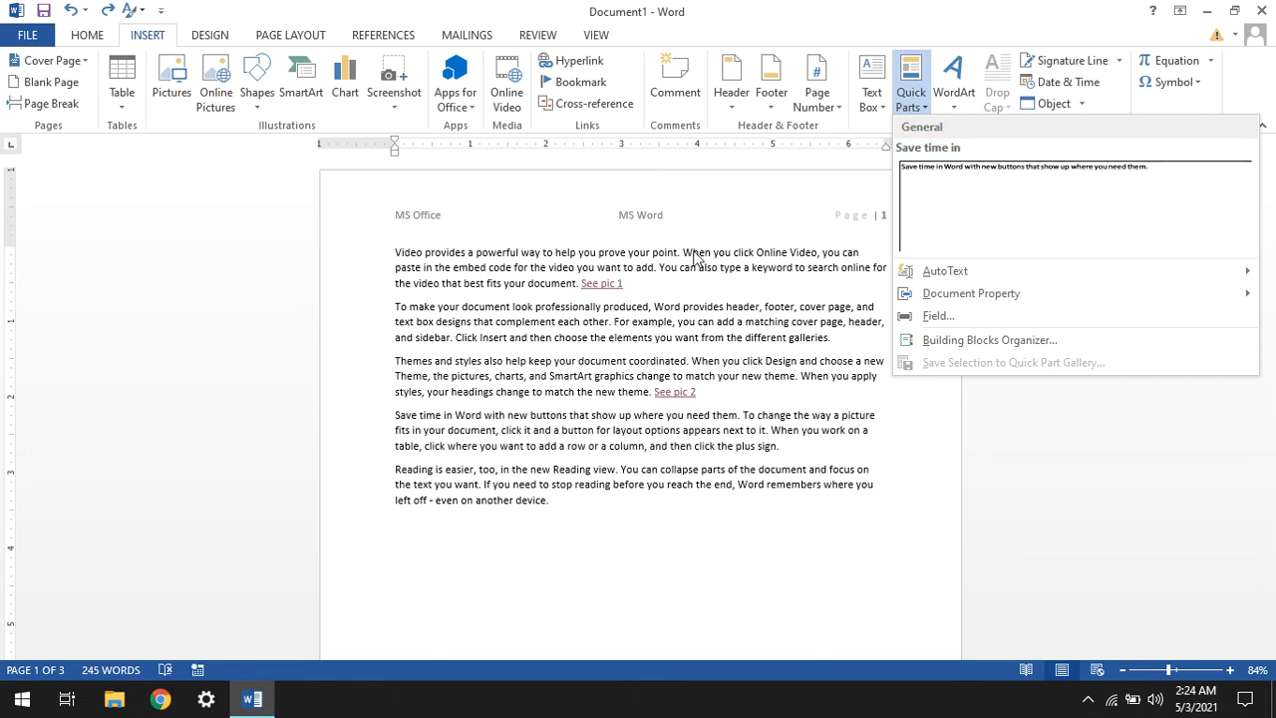
{"action": "left_click", "coordinate": [702, 297]}
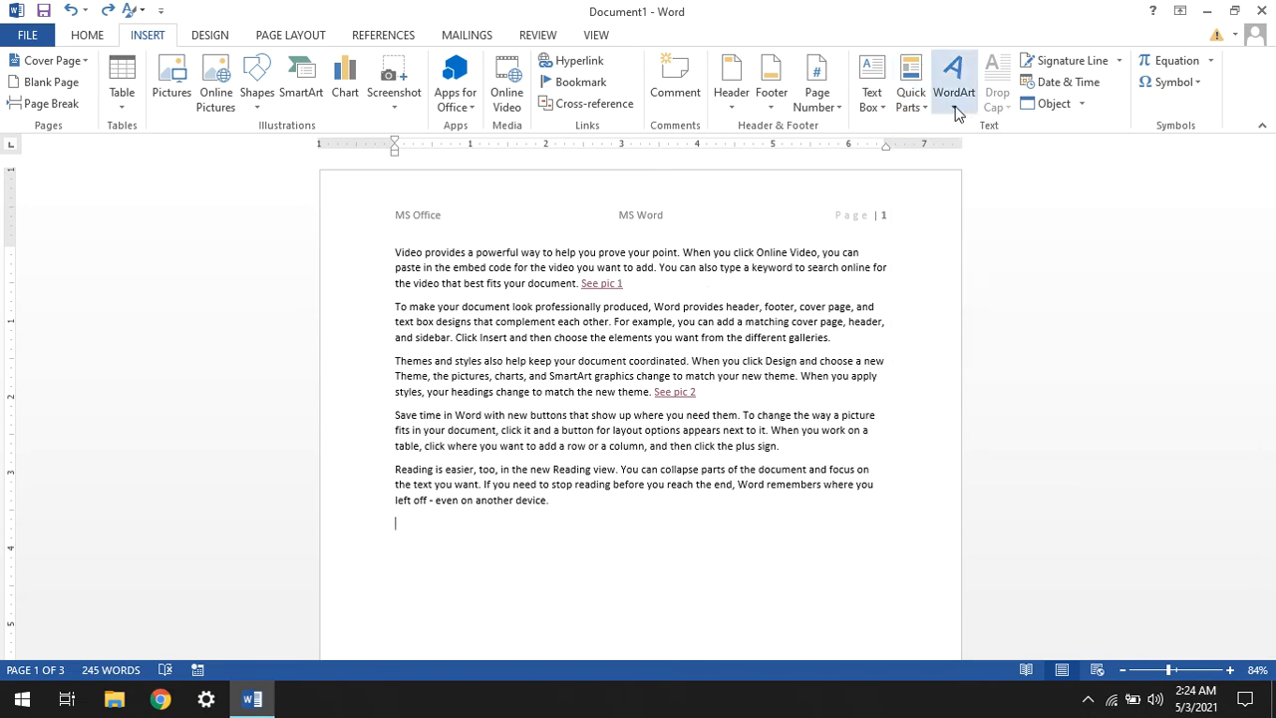
{"action": "left_click", "coordinate": [955, 108]}
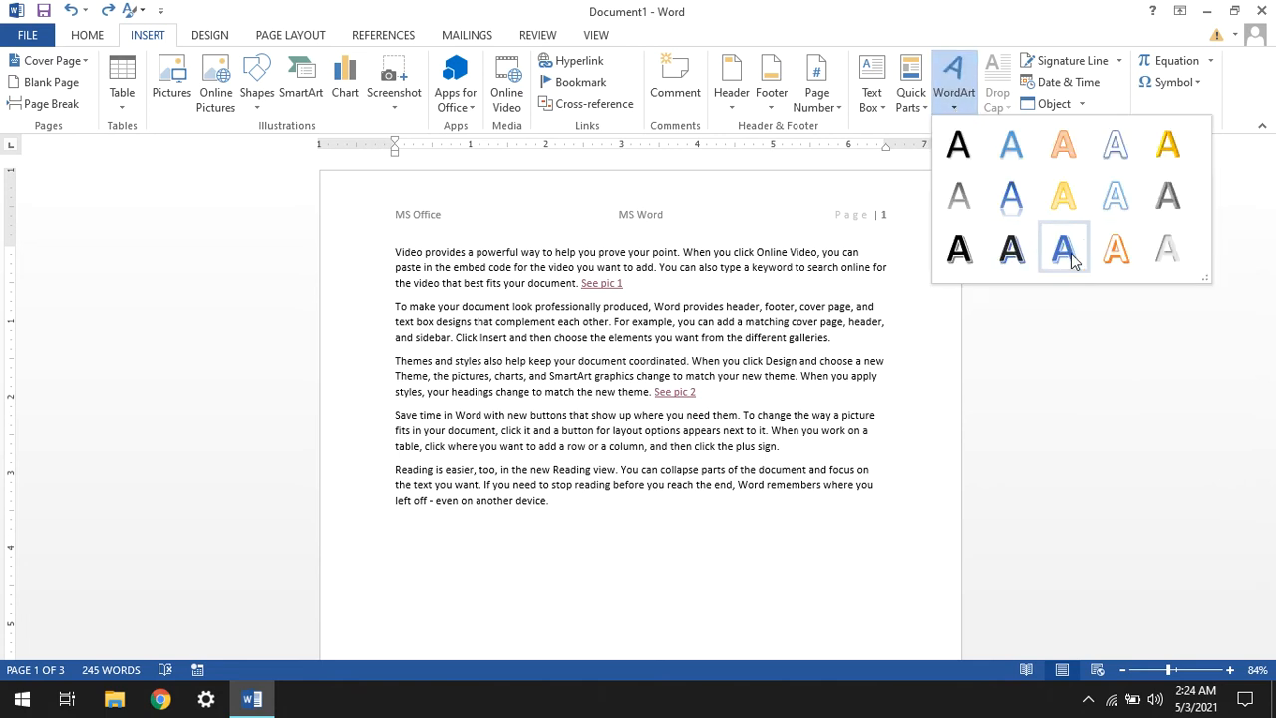
{"action": "left_click", "coordinate": [88, 35]}
{"action": "left_click", "coordinate": [88, 35]}
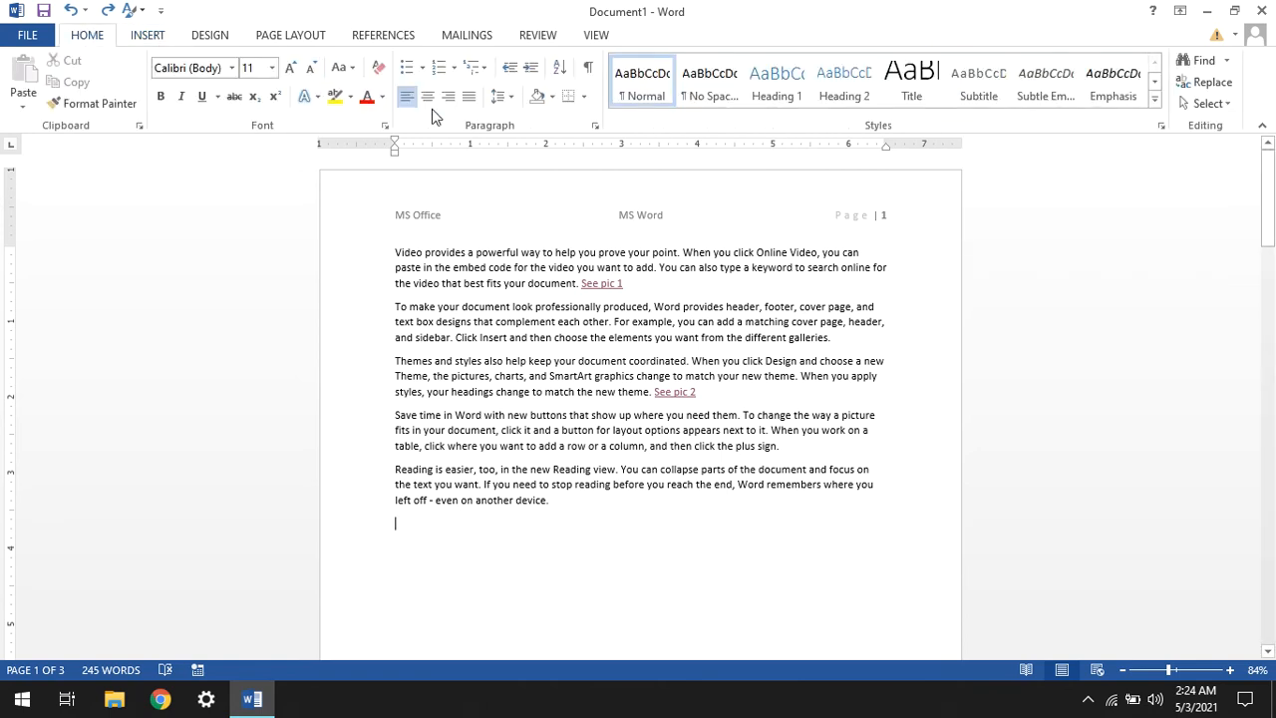
Insert a WordArt object in the black fill style on the line below the last paragraph and remove it again
{"action": "left_click", "coordinate": [311, 97]}
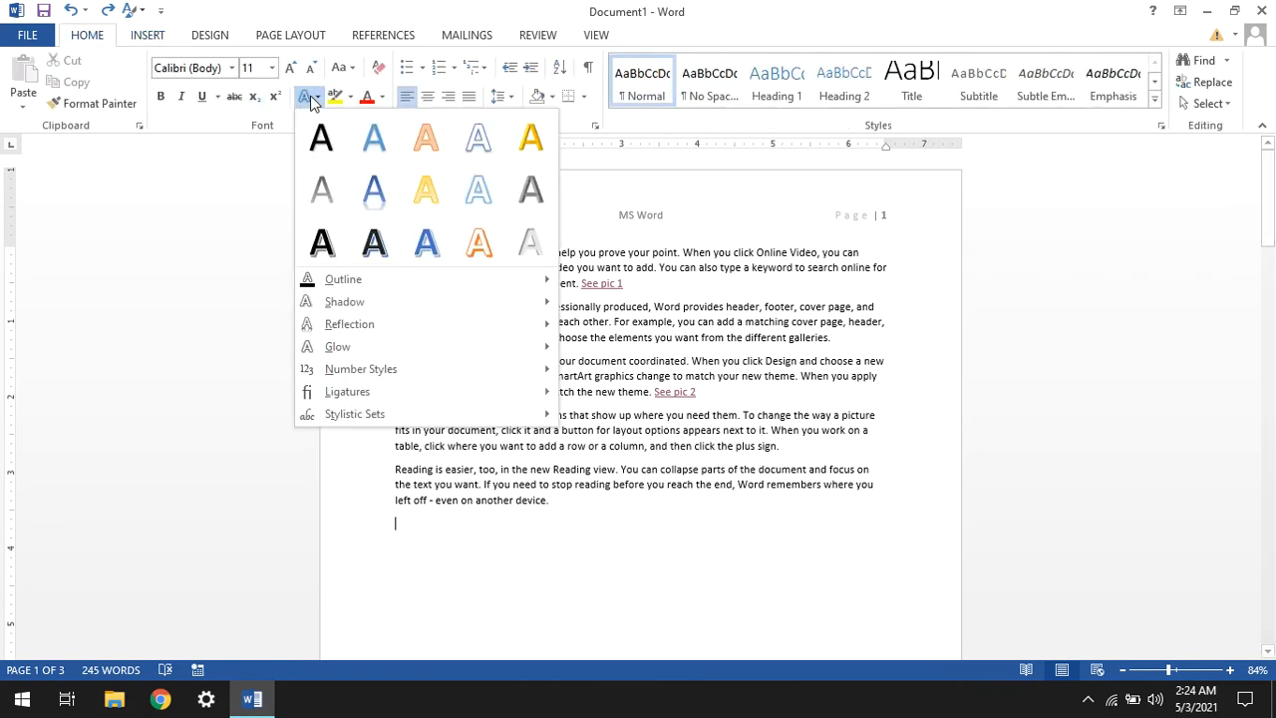
{"action": "left_click", "coordinate": [214, 40]}
{"action": "left_click", "coordinate": [160, 36]}
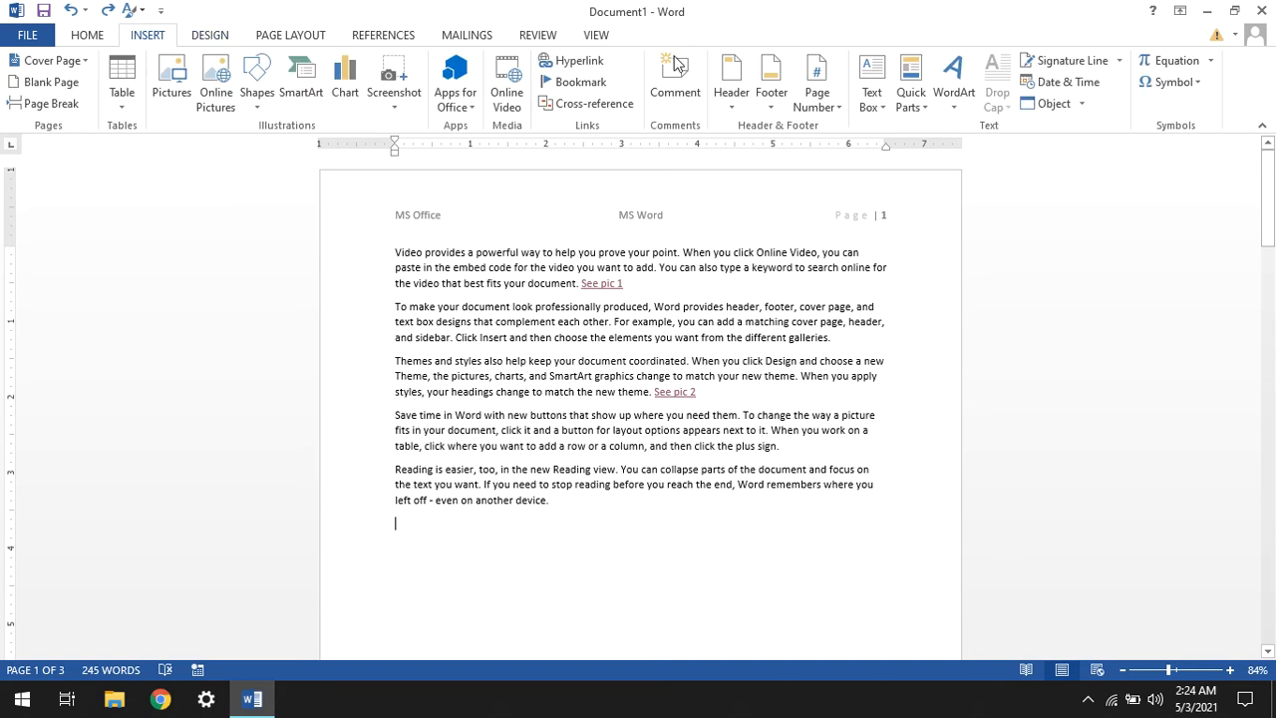
{"action": "left_click", "coordinate": [954, 80]}
{"action": "left_click", "coordinate": [959, 145]}
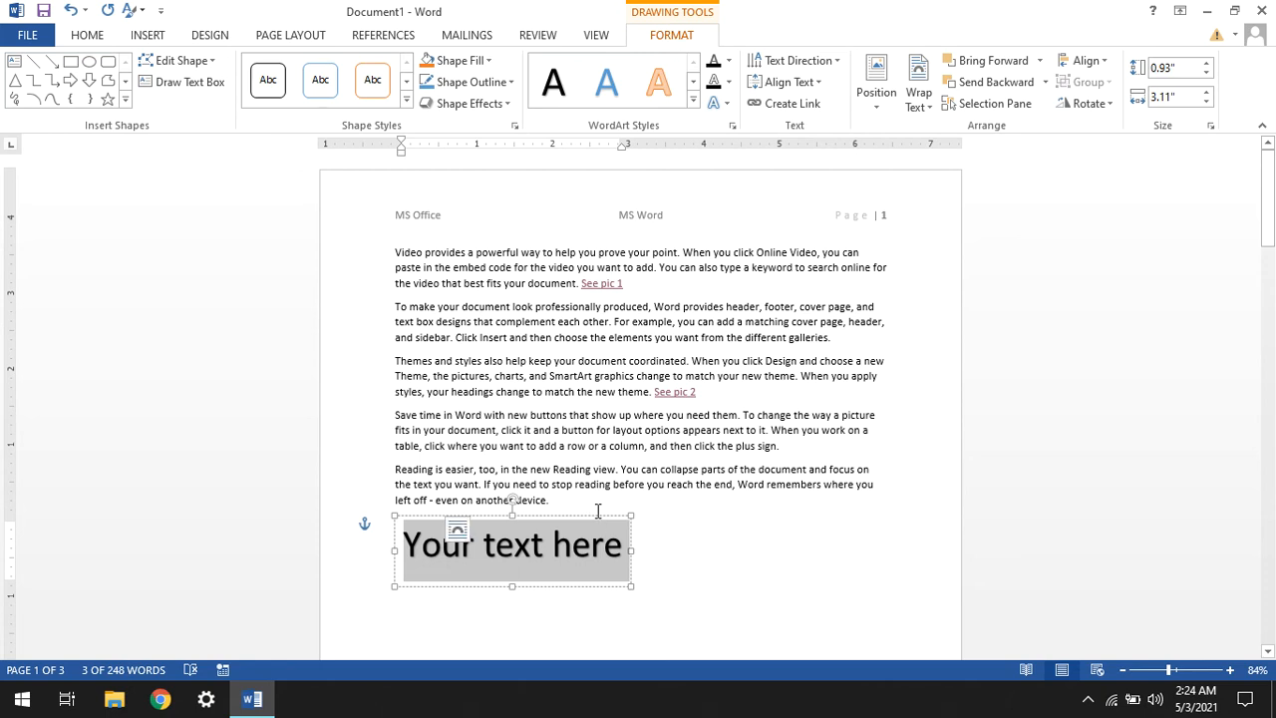
{"action": "key", "text": "Delete"}
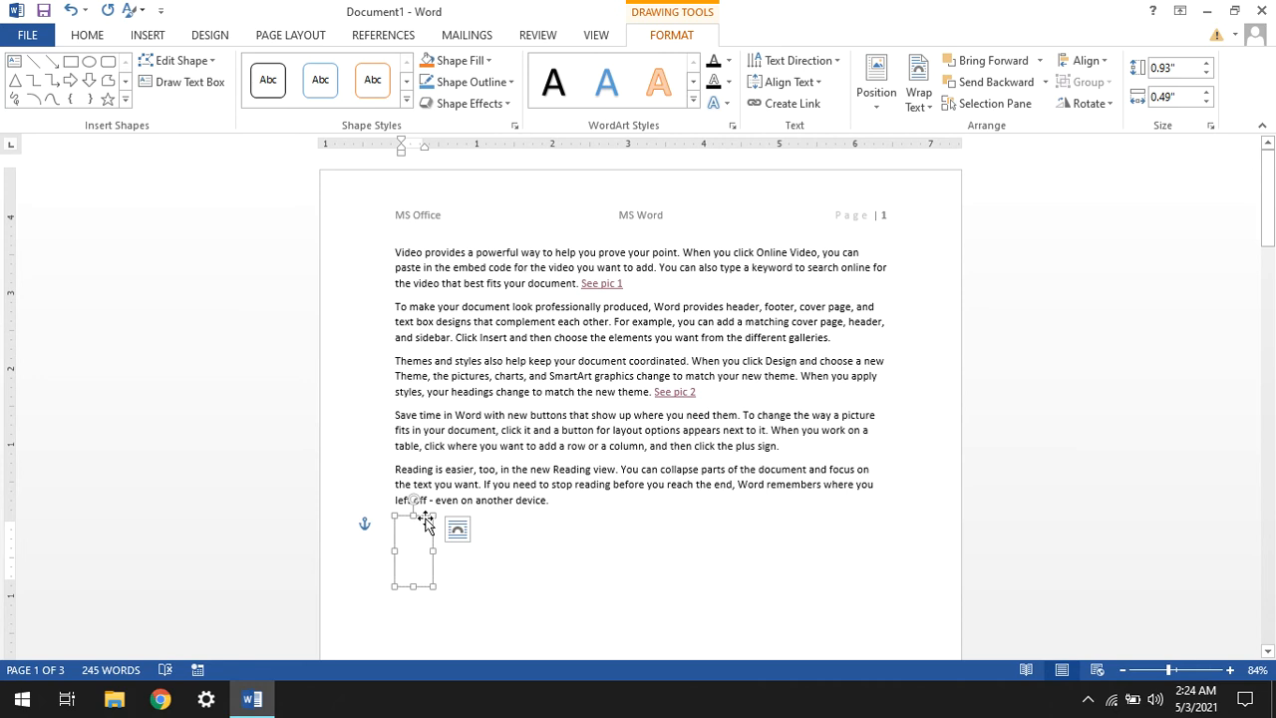
{"action": "left_click", "coordinate": [490, 541]}
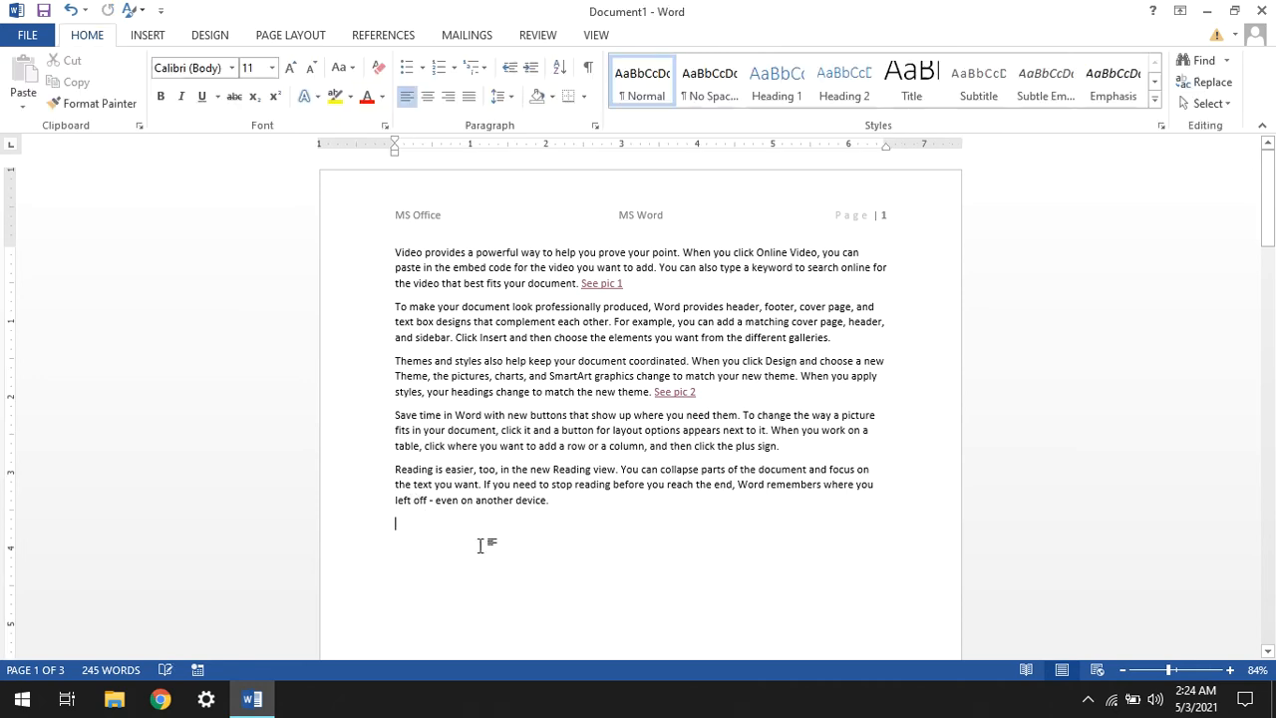
Insert a signature line with blank signer details below the last paragraph and delete it again
{"action": "left_click", "coordinate": [148, 35]}
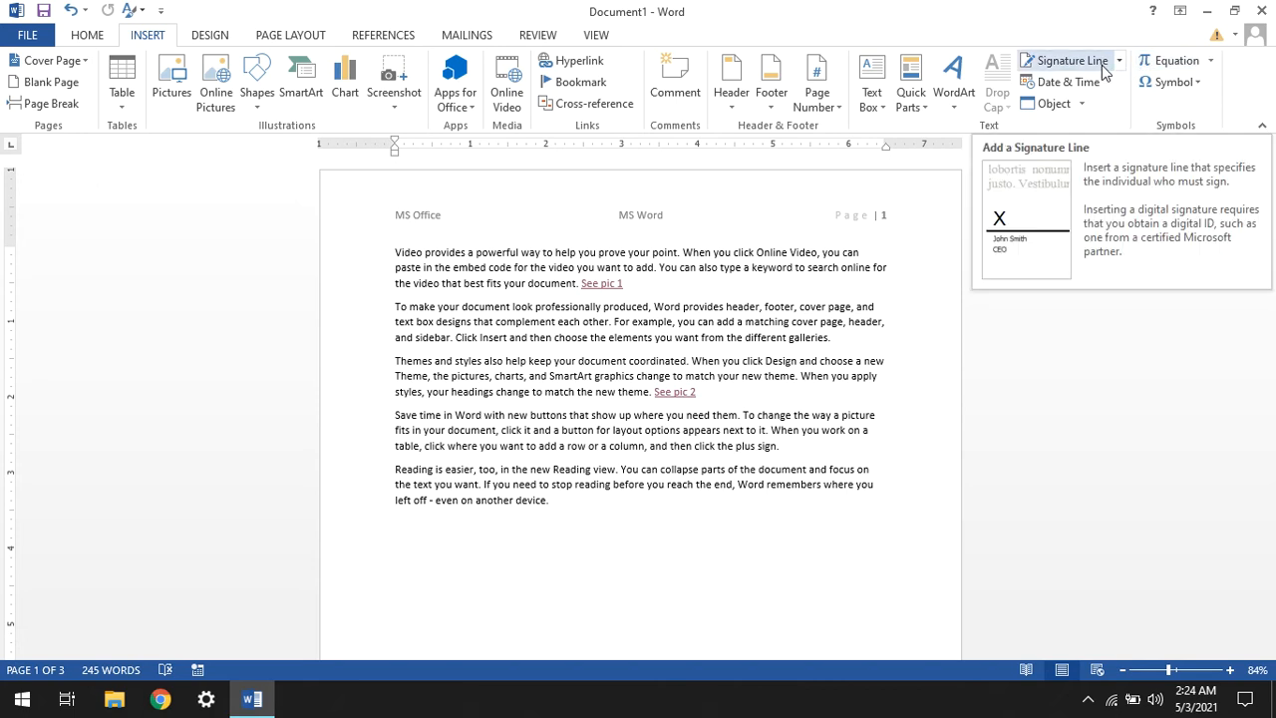
{"action": "left_click", "coordinate": [1054, 66]}
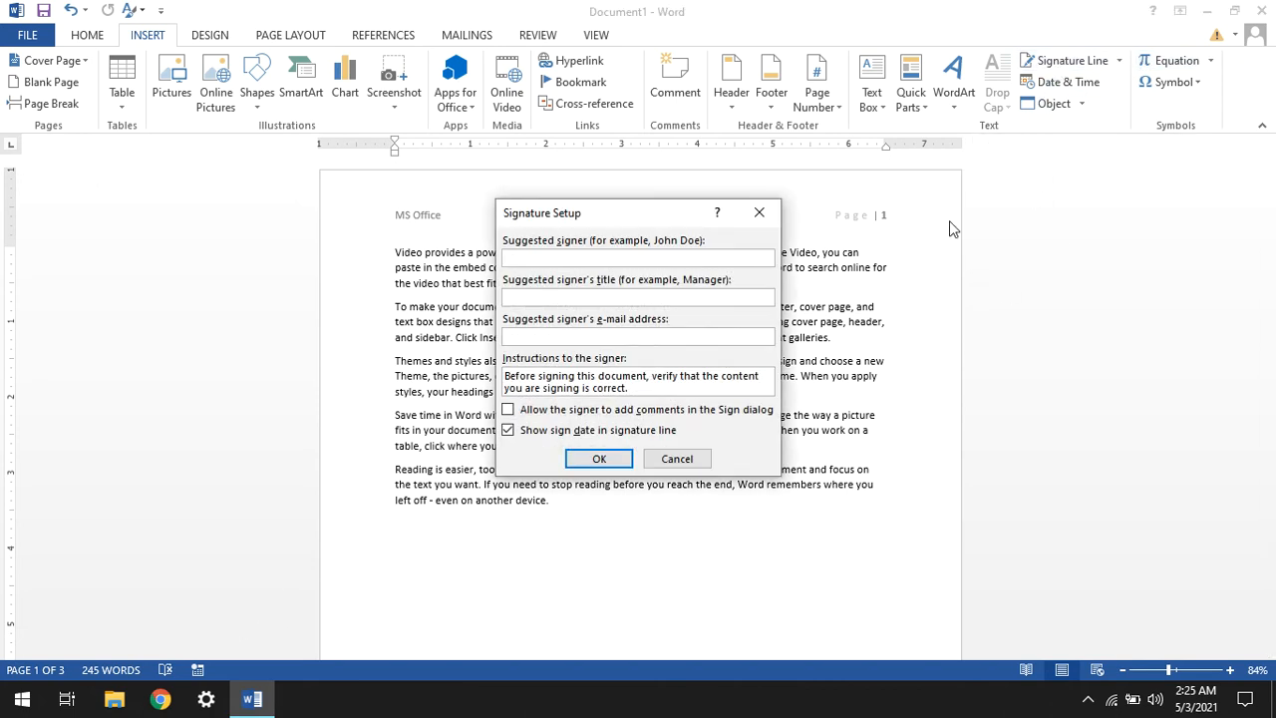
{"action": "left_click", "coordinate": [545, 258]}
{"action": "left_click", "coordinate": [579, 338]}
{"action": "left_click", "coordinate": [599, 459]}
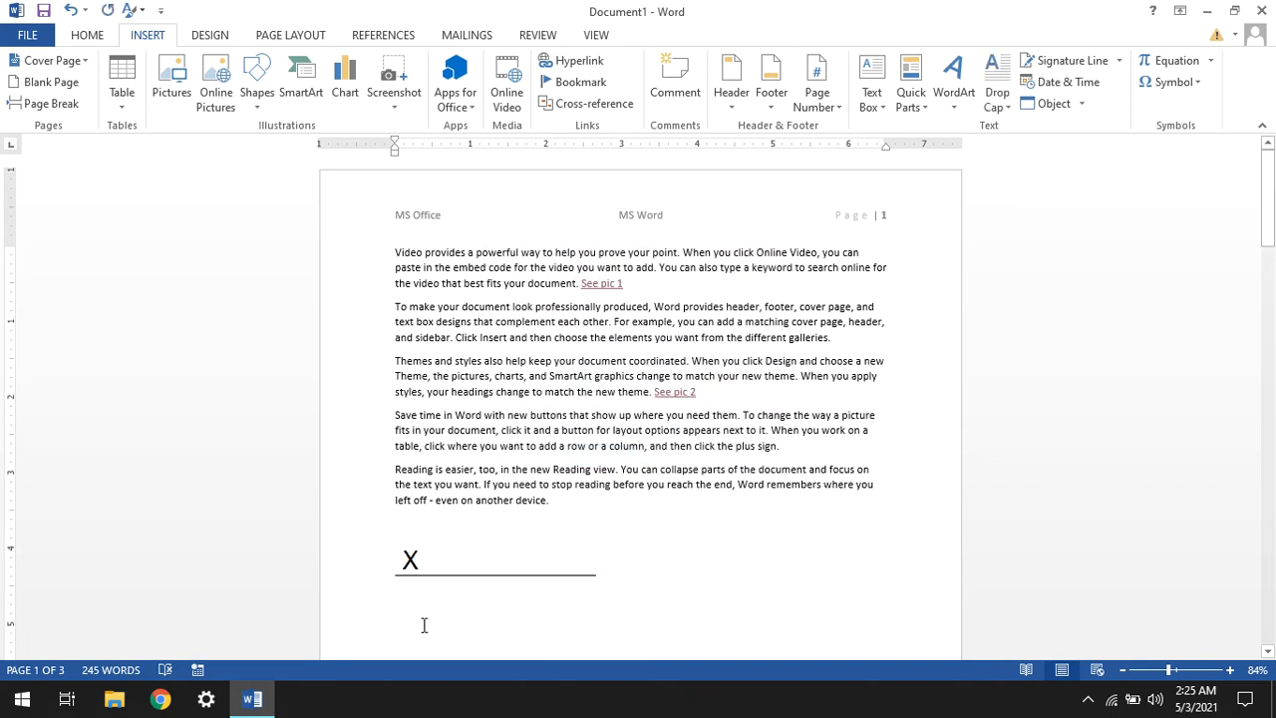
{"action": "left_click", "coordinate": [593, 570]}
{"action": "key", "text": "Delete"}
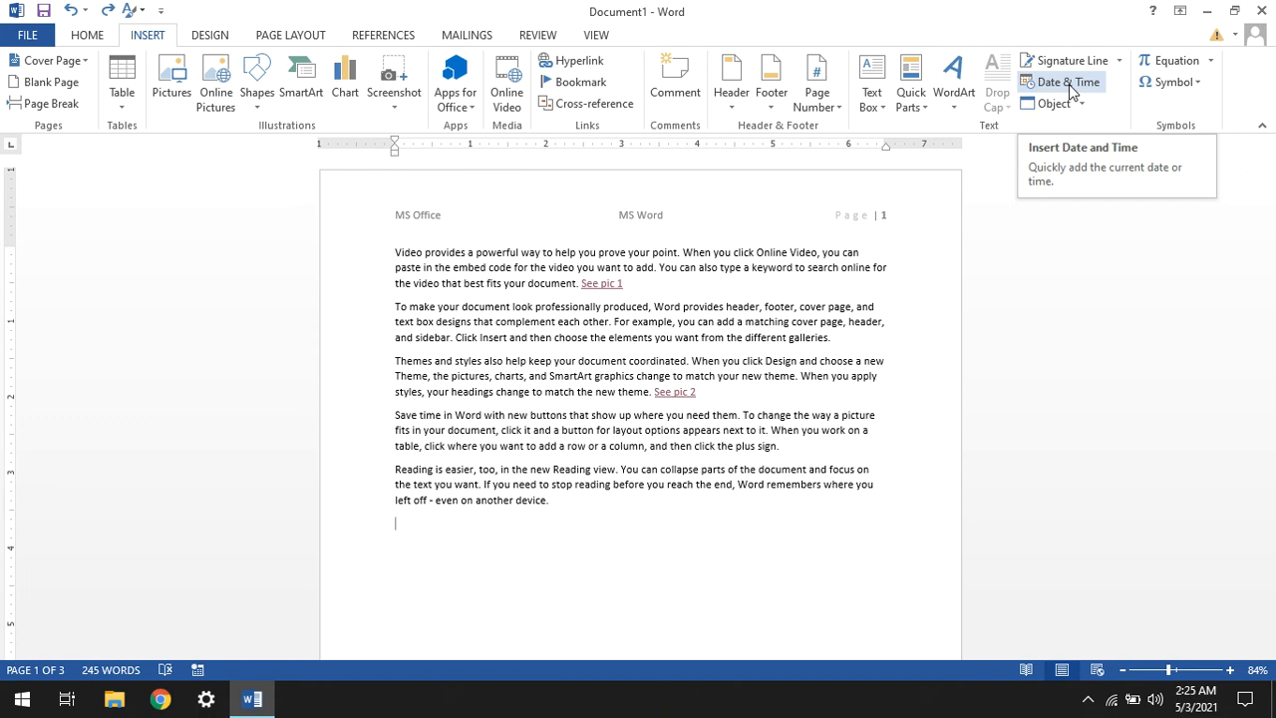
Insert the date in the format "Monday, May 3, 2021" below the last paragraph and undo the insertion
{"action": "left_click", "coordinate": [1069, 84]}
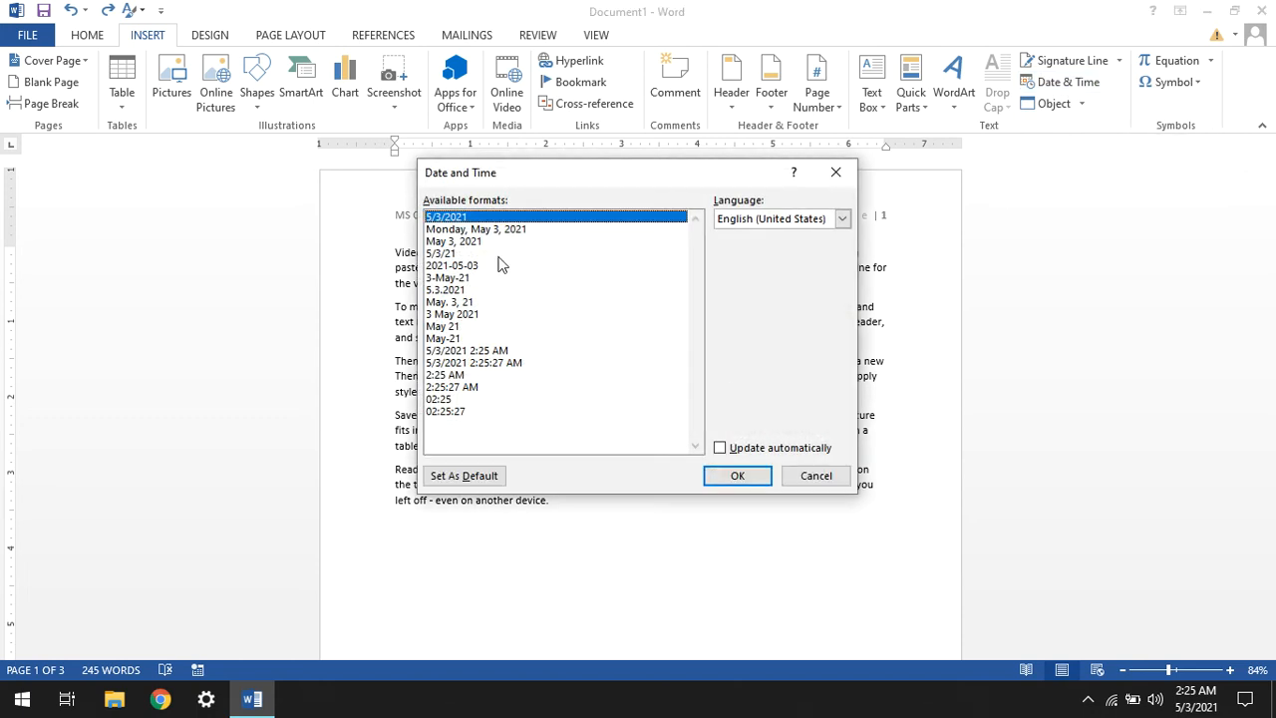
{"action": "left_click", "coordinate": [492, 230]}
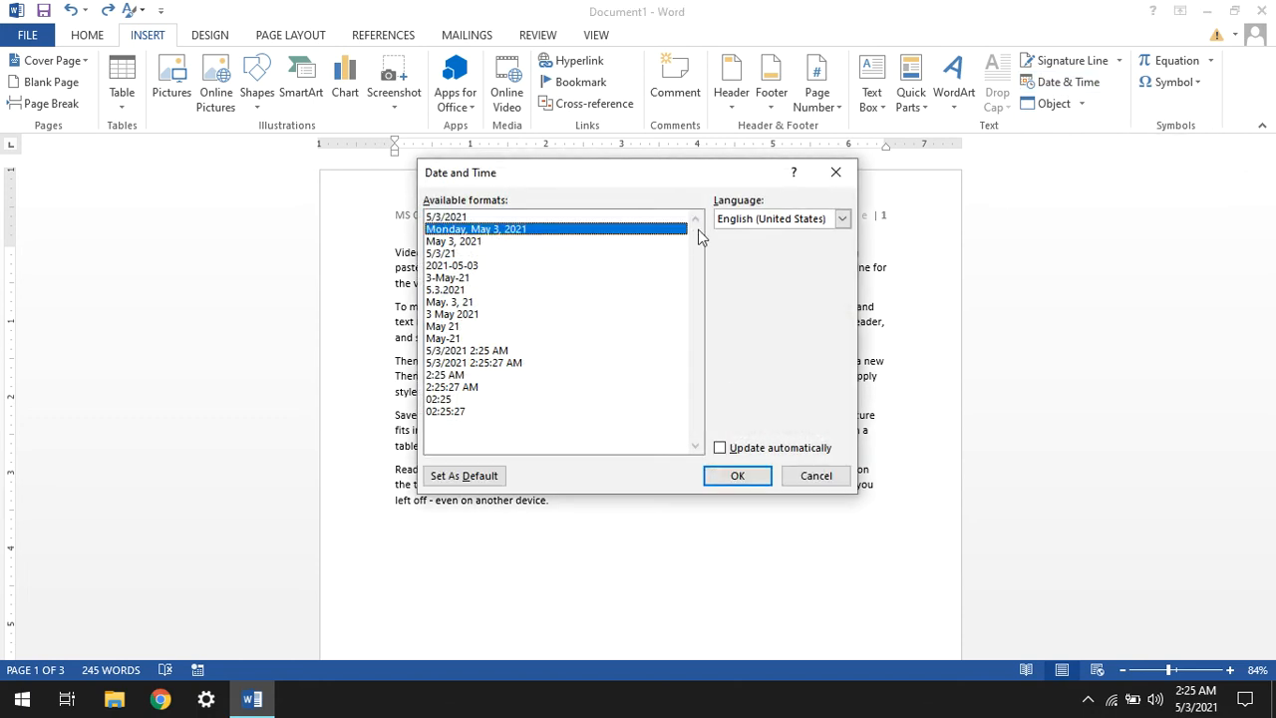
{"action": "left_click", "coordinate": [736, 476]}
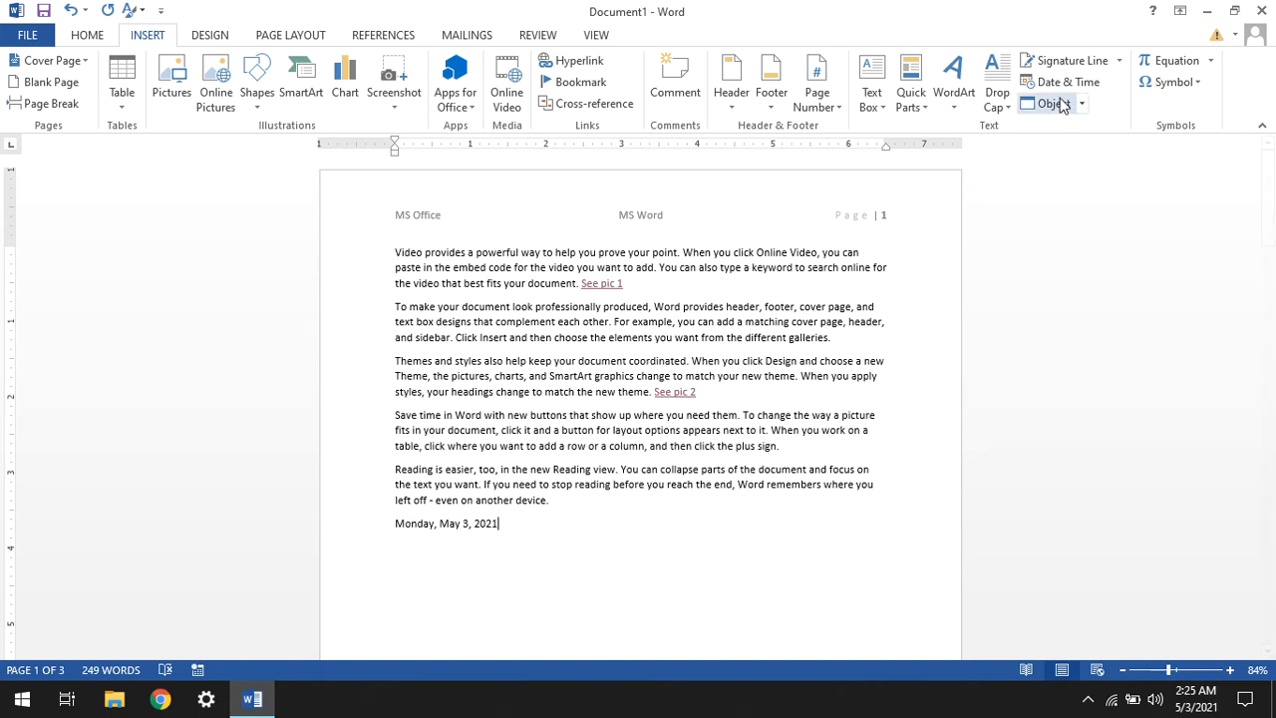
{"action": "key", "text": "ctrl+z"}
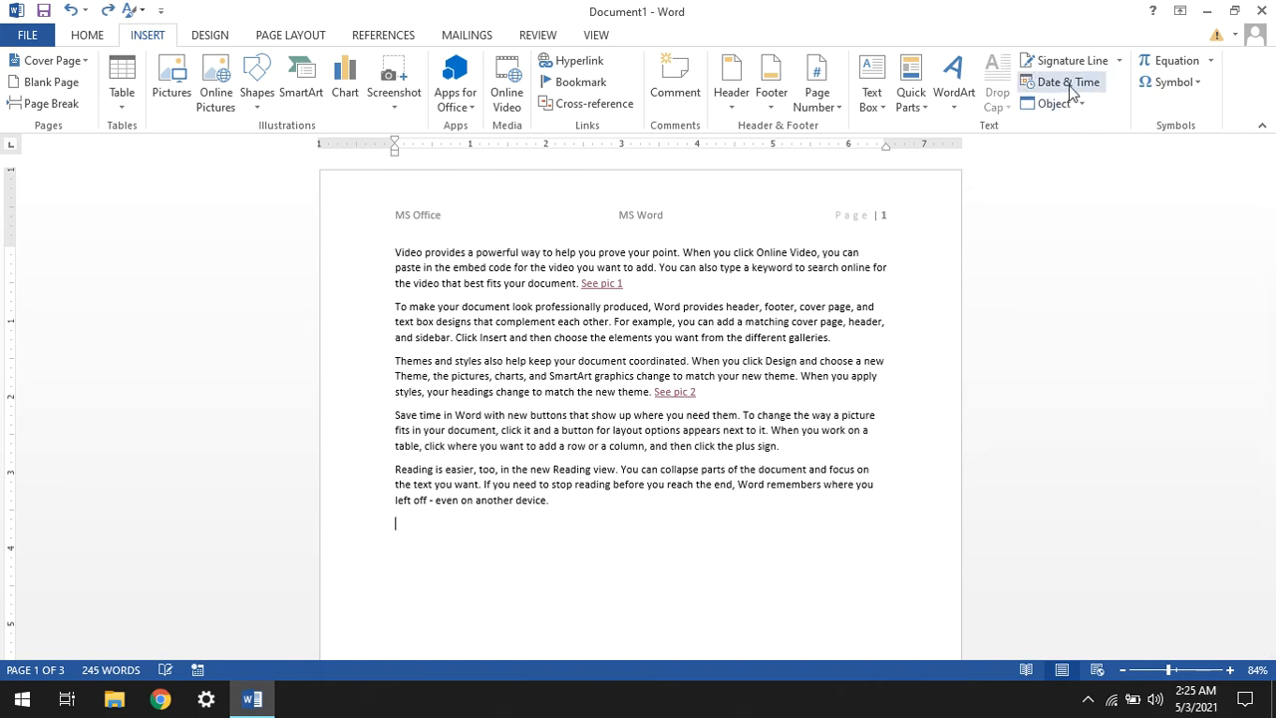
Look through the built-in equations and insert a new equation with a stacked fraction below the last paragraph
{"action": "left_click", "coordinate": [1211, 63]}
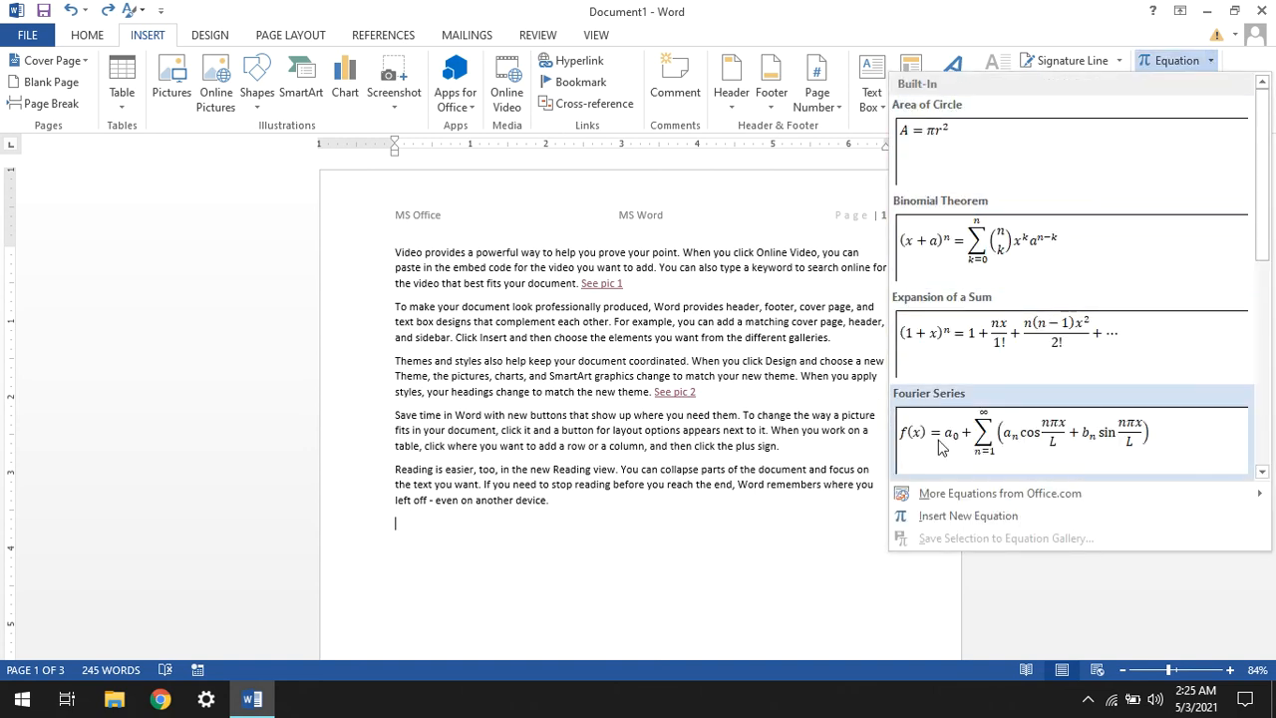
{"action": "left_click_drag", "start_coordinate": [1265, 227], "coordinate": [1266, 334]}
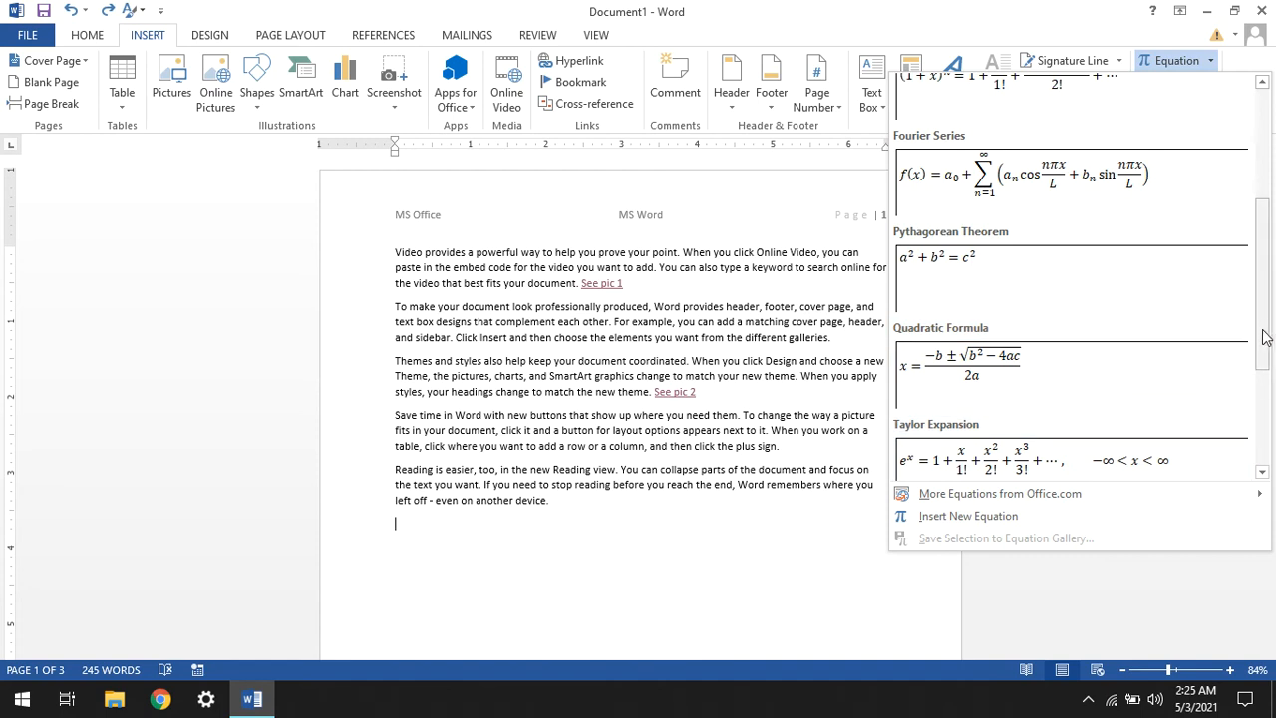
{"action": "left_click_drag", "start_coordinate": [1264, 335], "coordinate": [1264, 381]}
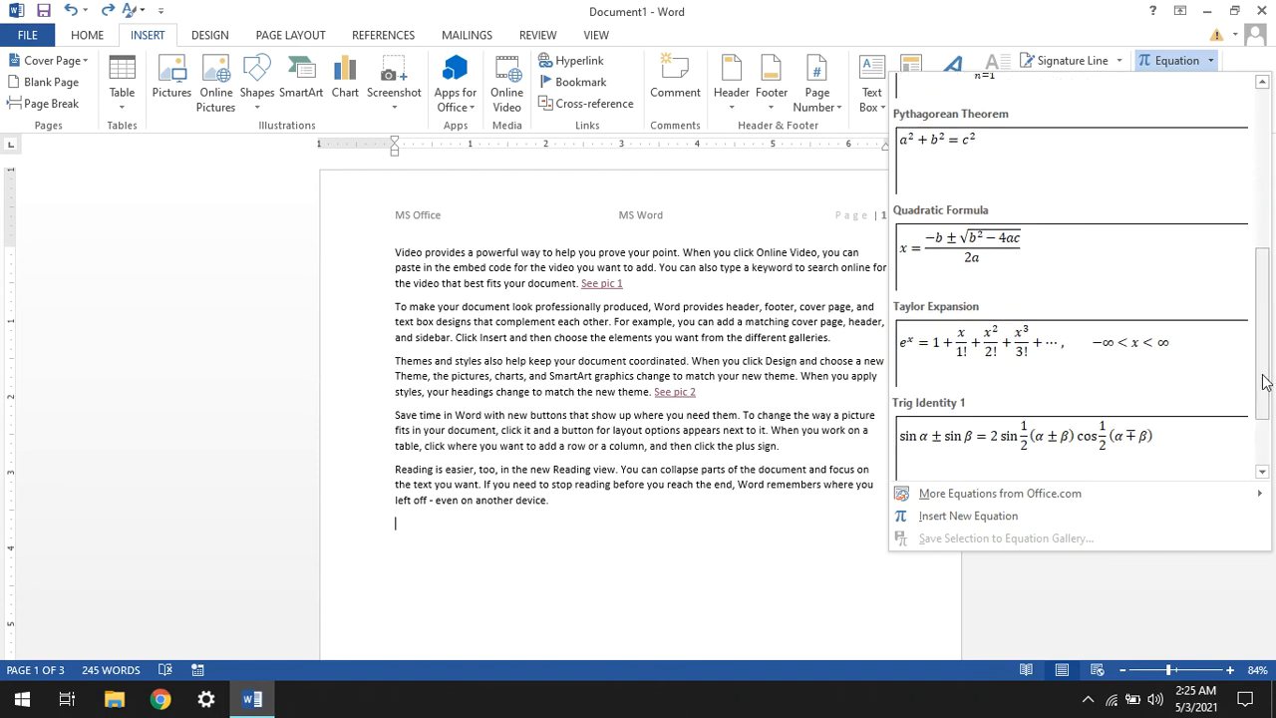
{"action": "left_click", "coordinate": [985, 516]}
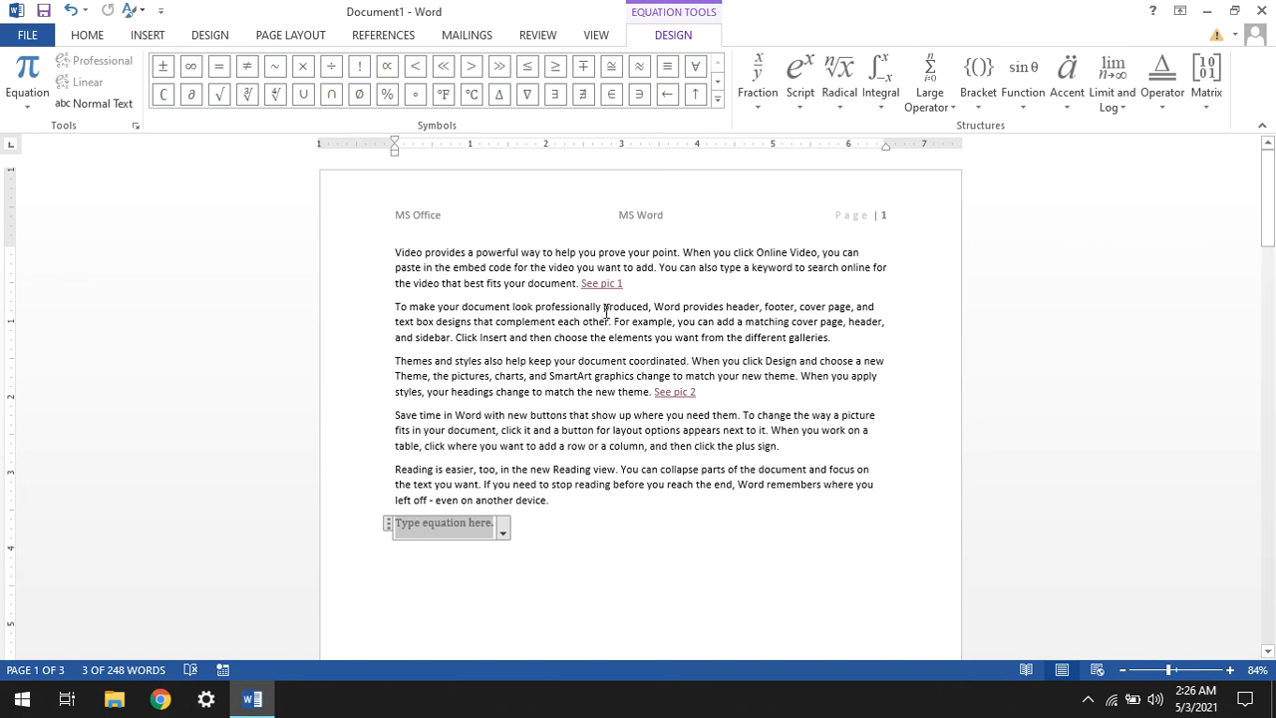
{"action": "left_click", "coordinate": [759, 107]}
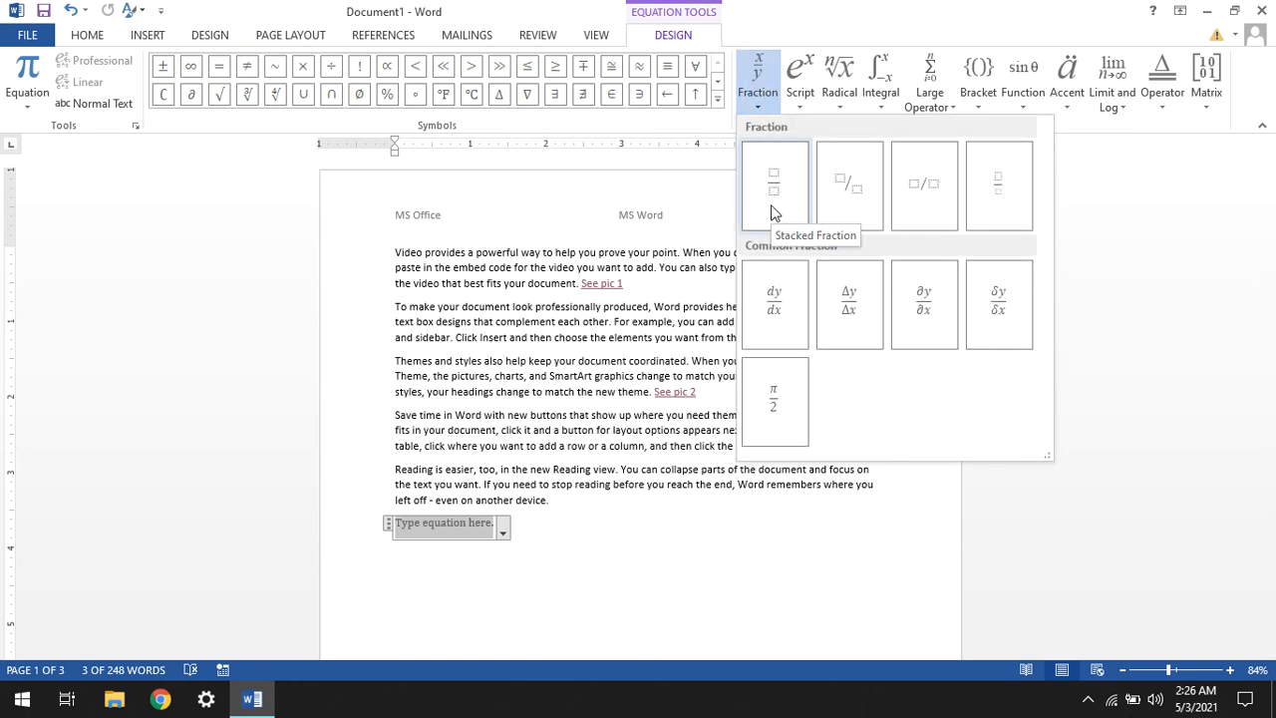
{"action": "left_click", "coordinate": [775, 211]}
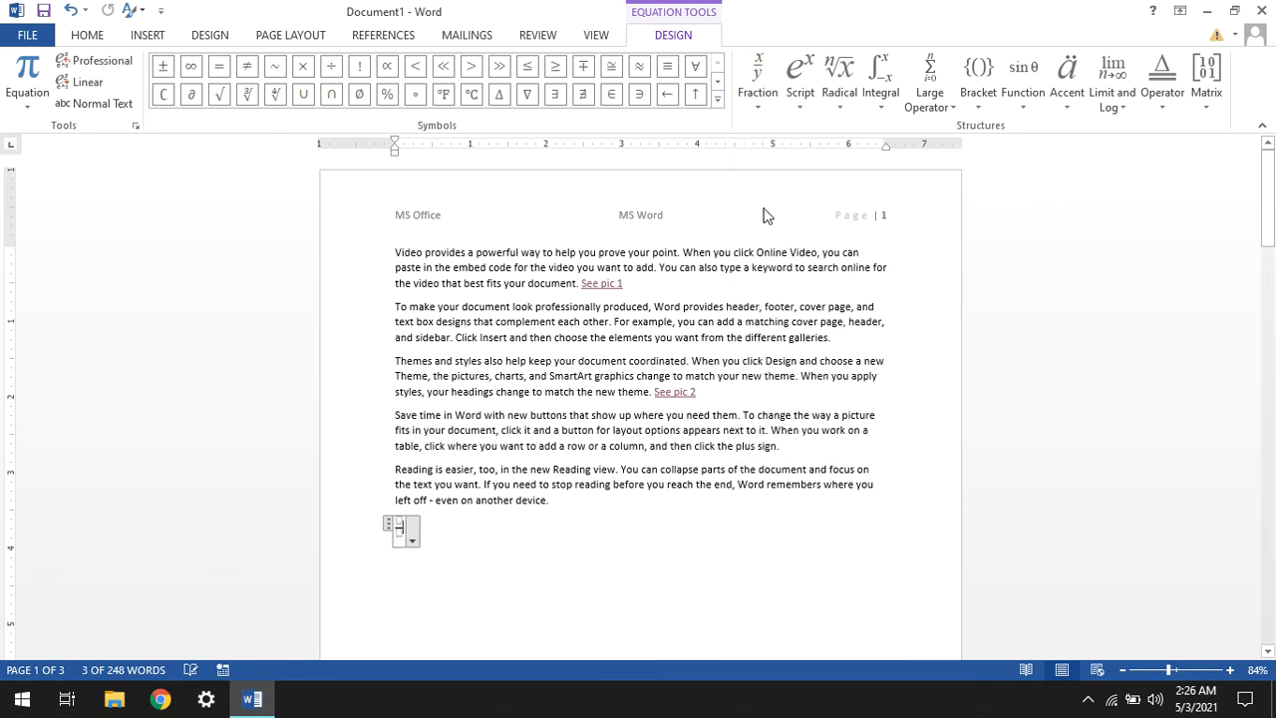
Fill in the stacked fraction with 9 as numerator and 5 as denominator
{"action": "left_click", "coordinate": [410, 539]}
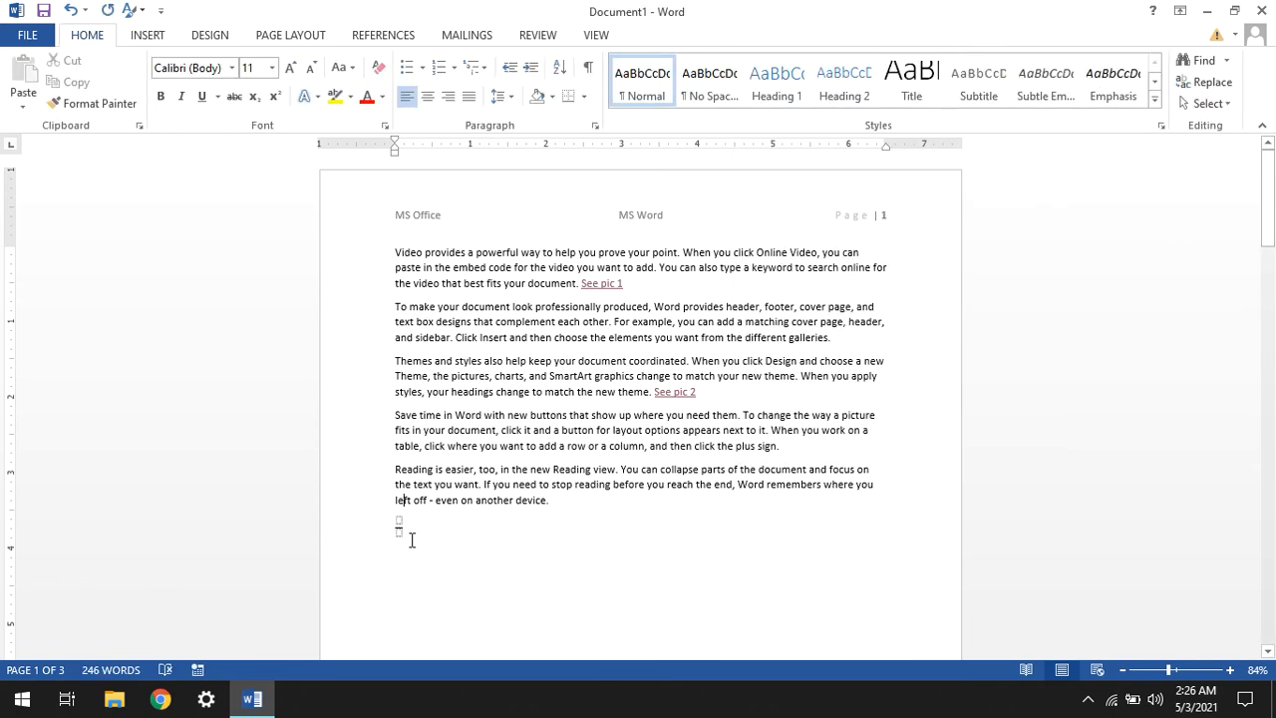
{"action": "left_click", "coordinate": [412, 539]}
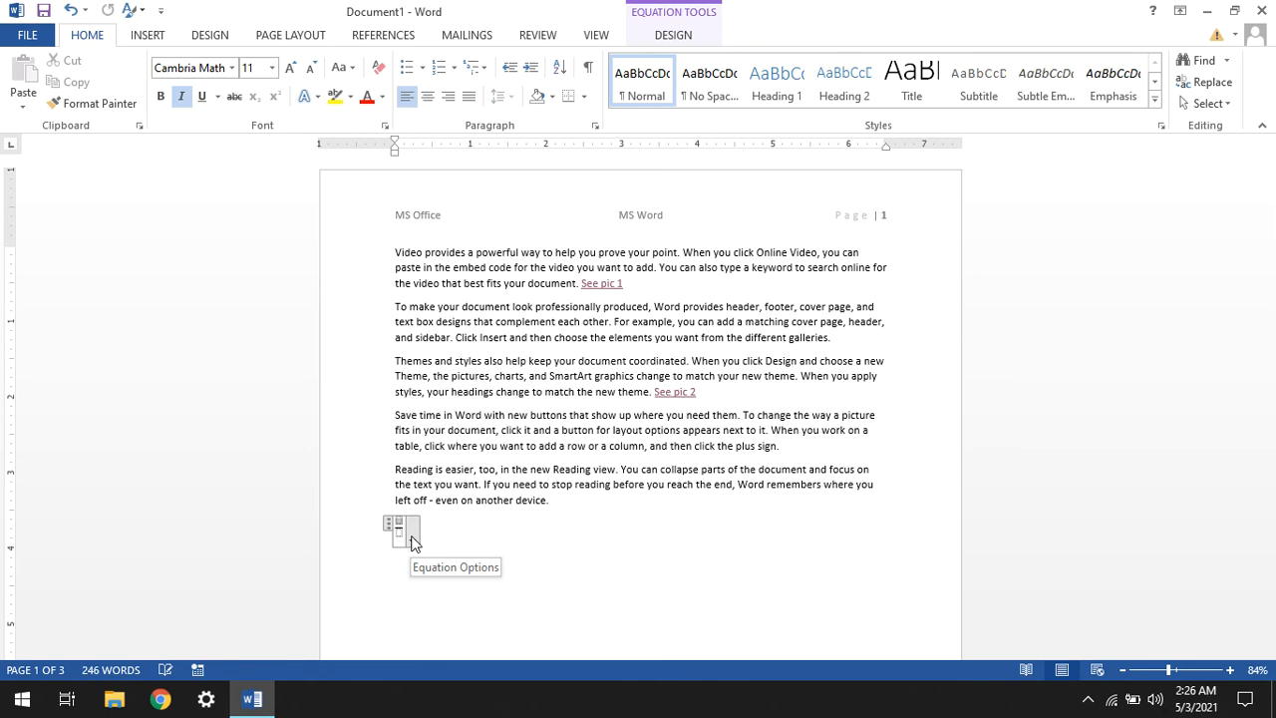
{"action": "type", "text": "9"}
{"action": "left_click", "coordinate": [400, 533]}
{"action": "type", "text": "5"}
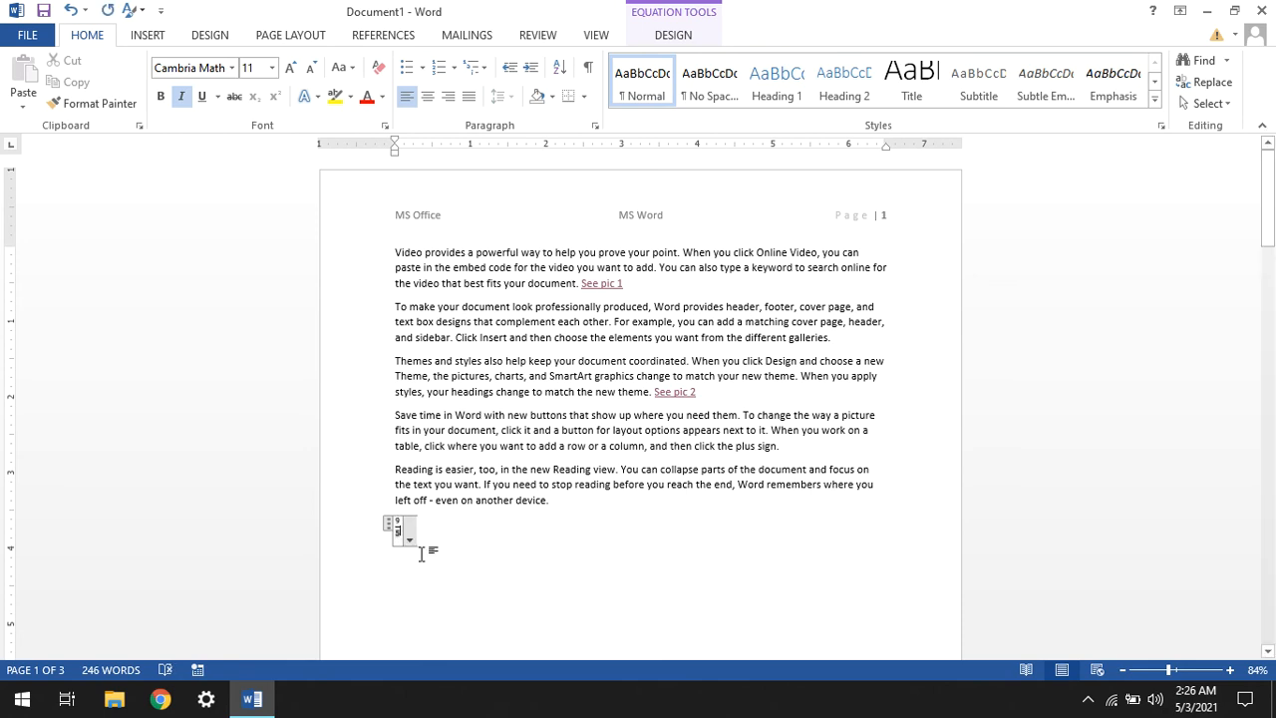
Select the whole 9/5 equation and enlarge its font size to 26
{"action": "key", "text": "ctrl+shift+Up"}
{"action": "key", "text": "ctrl+shift+Up"}
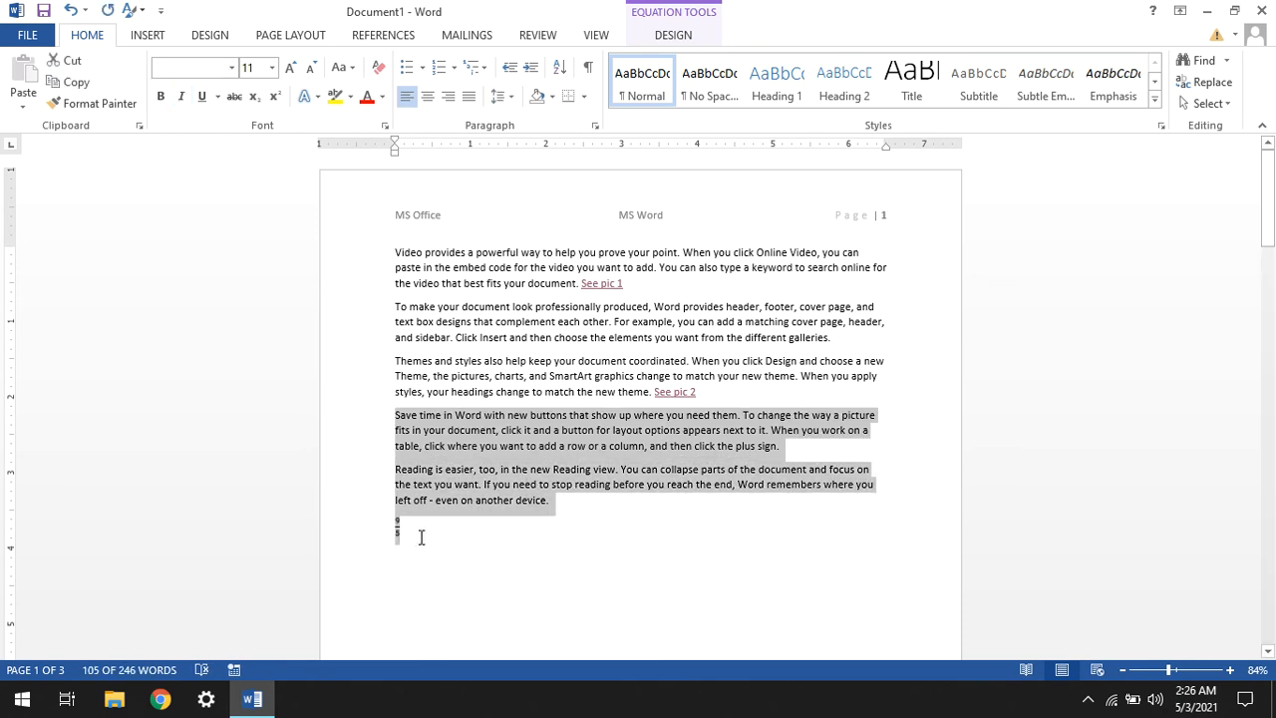
{"action": "left_click", "coordinate": [421, 538]}
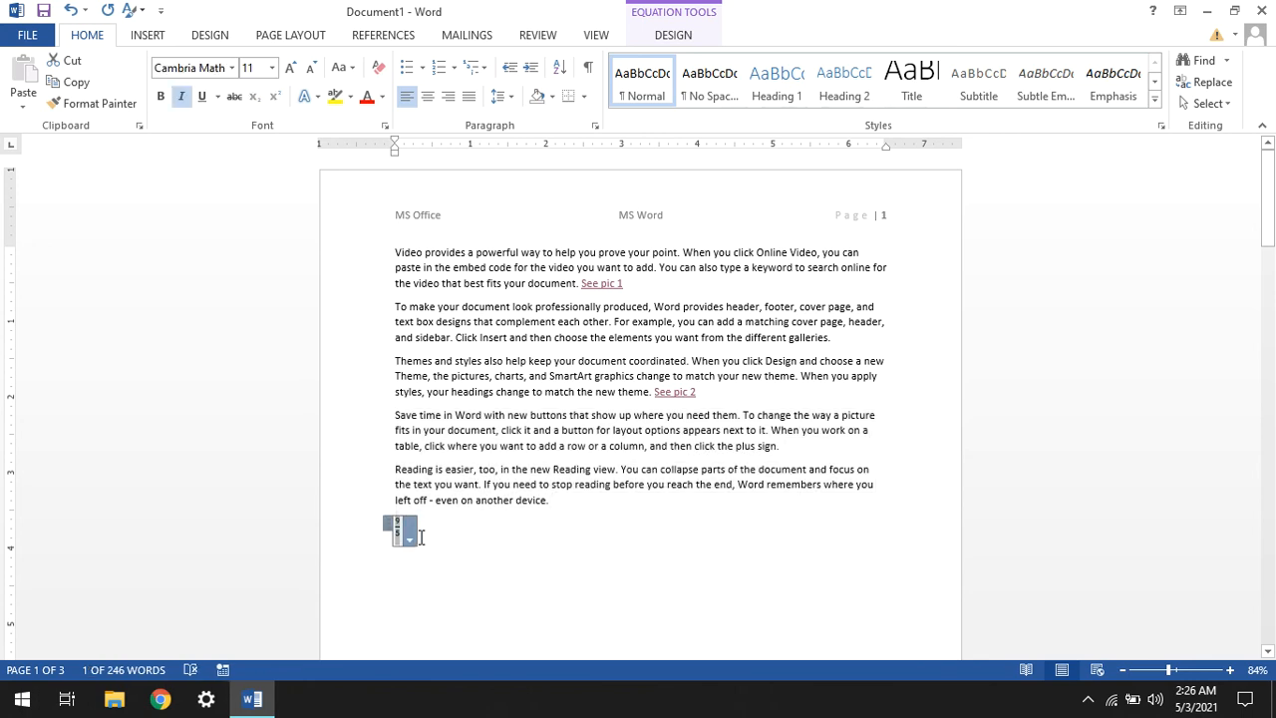
{"action": "key", "text": "ctrl+shift+period"}
{"action": "key", "text": "ctrl+shift+period"}
{"action": "key", "text": "ctrl+shift+period"}
{"action": "key", "text": "ctrl+shift+period"}
{"action": "key", "text": "ctrl+shift+period"}
{"action": "key", "text": "ctrl+shift+period"}
{"action": "key", "text": "ctrl+shift+period"}
{"action": "key", "text": "ctrl+shift+period"}
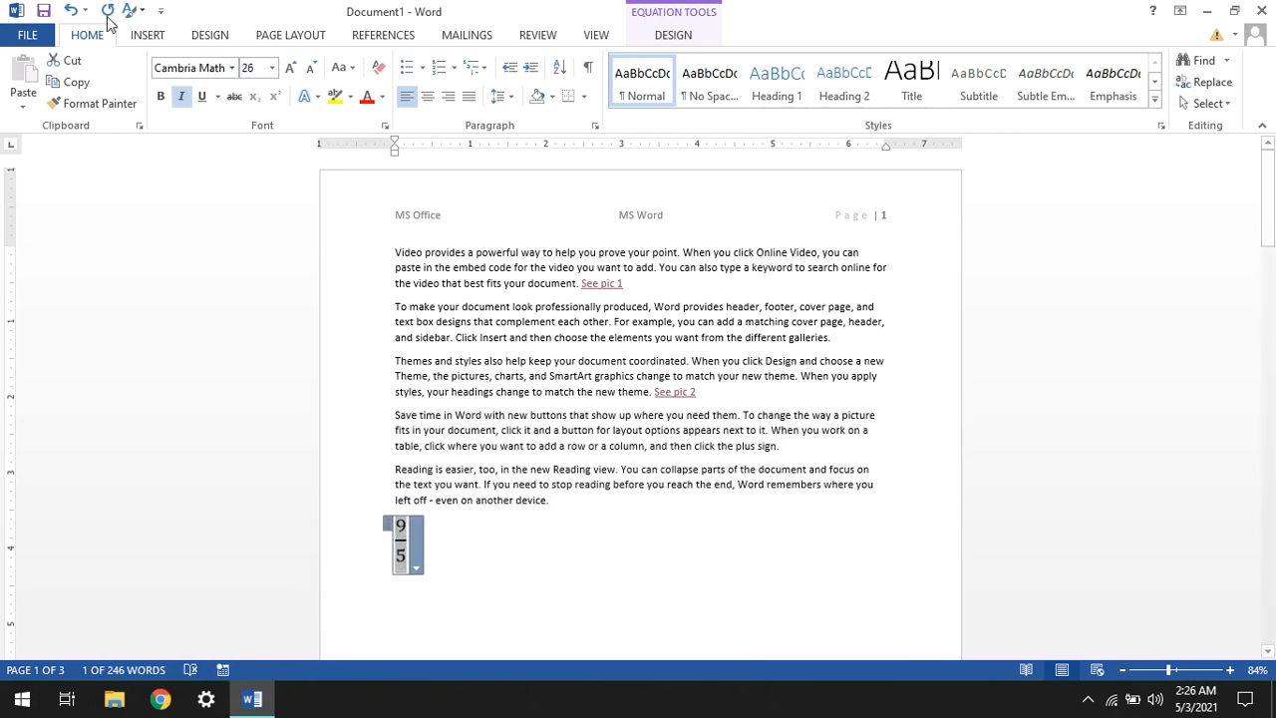
Delete the 9/5 equation so that its line below the last paragraph is empty
{"action": "left_click", "coordinate": [149, 35]}
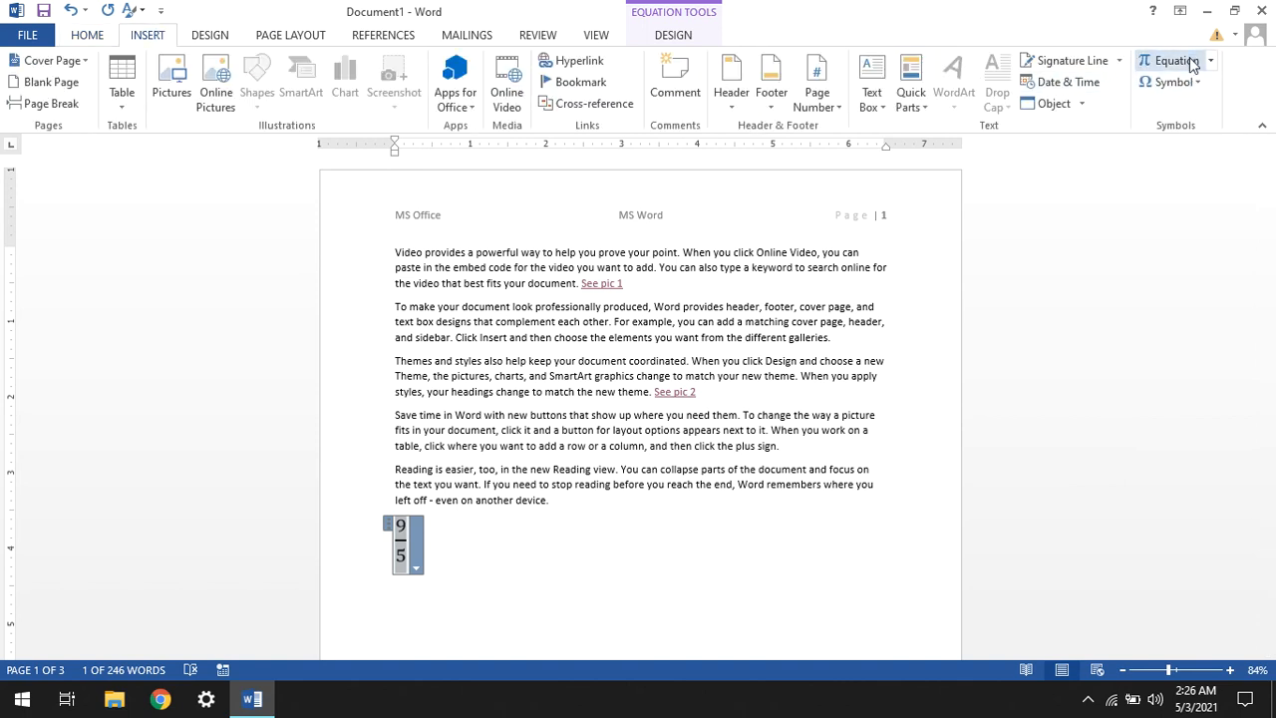
{"action": "left_click", "coordinate": [498, 550]}
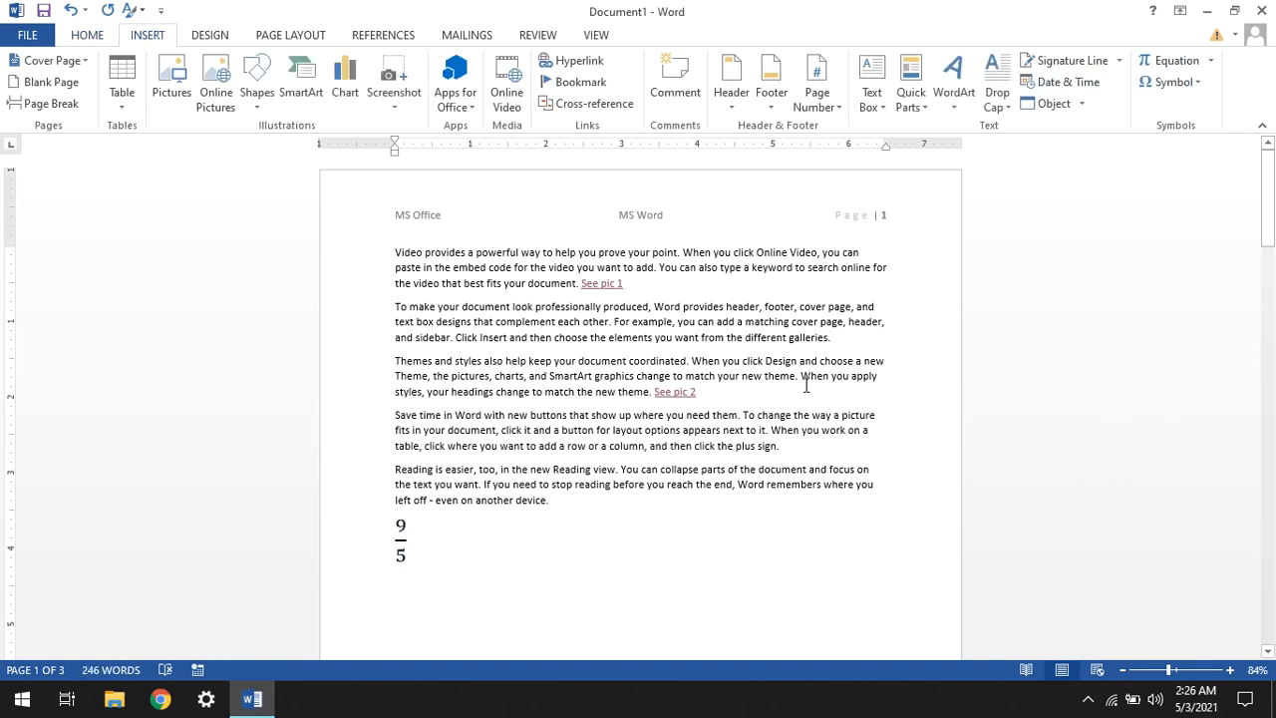
{"action": "left_click", "coordinate": [353, 521]}
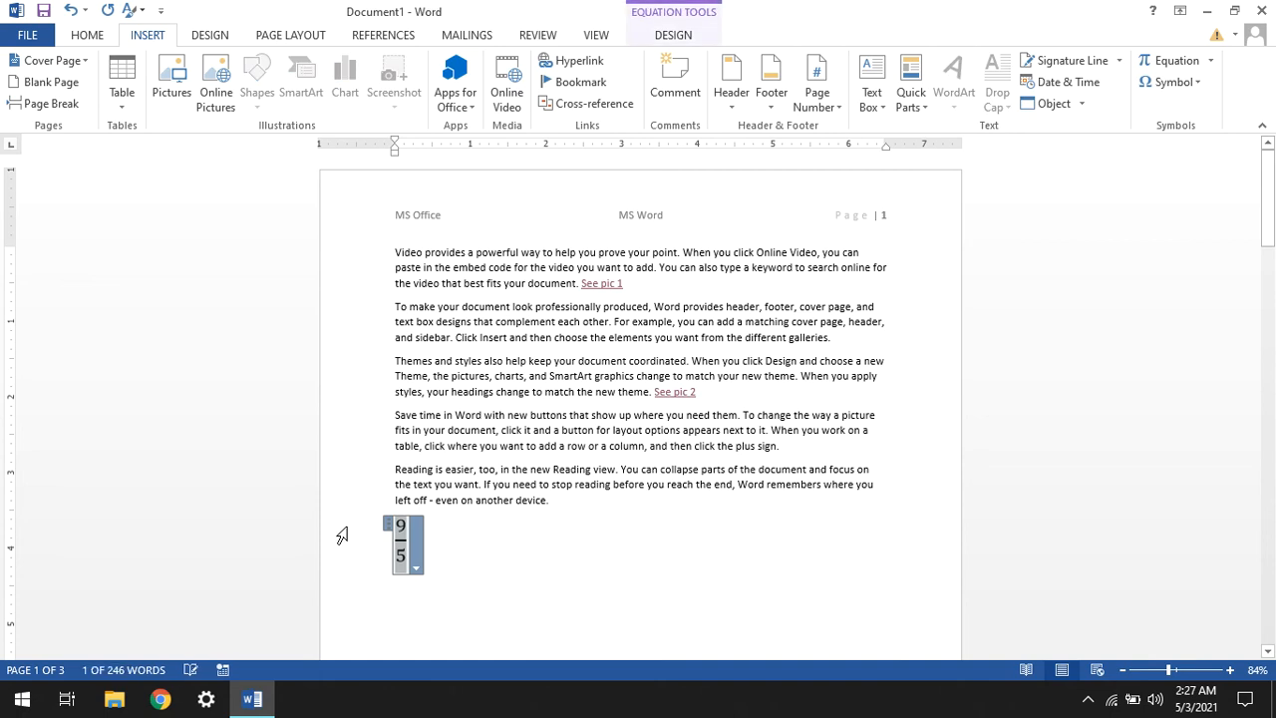
{"action": "left_click_drag", "start_coordinate": [339, 535], "coordinate": [342, 536]}
{"action": "type", "text": "\\"}
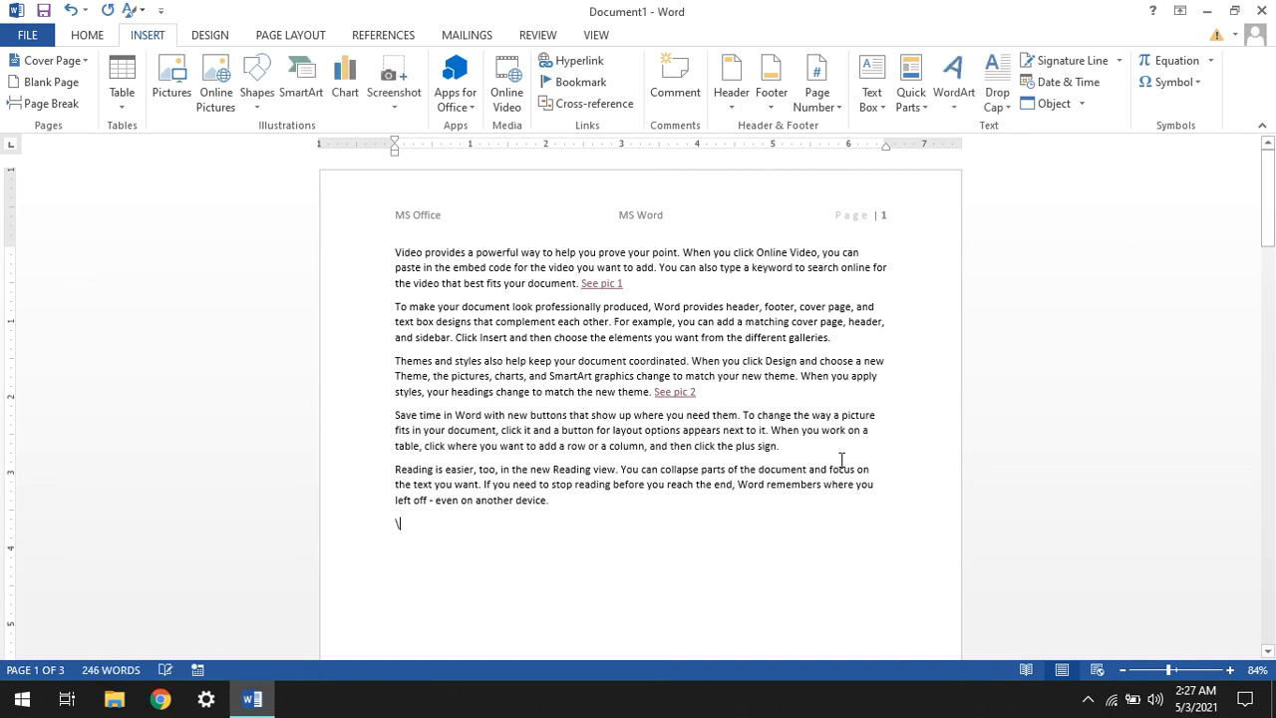
{"action": "key", "text": "BackSpace"}
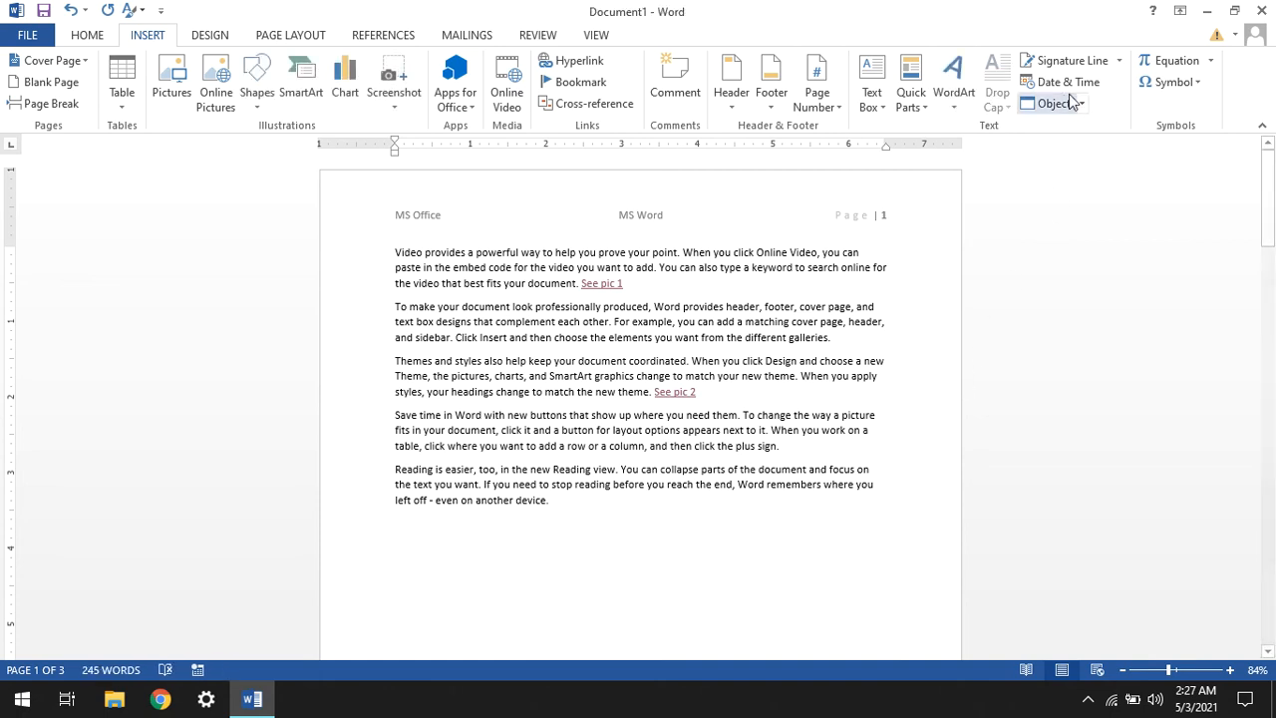
Look through the full symbol collection's font list and Wingdings characters, and close it without inserting a symbol
{"action": "left_click", "coordinate": [1174, 87]}
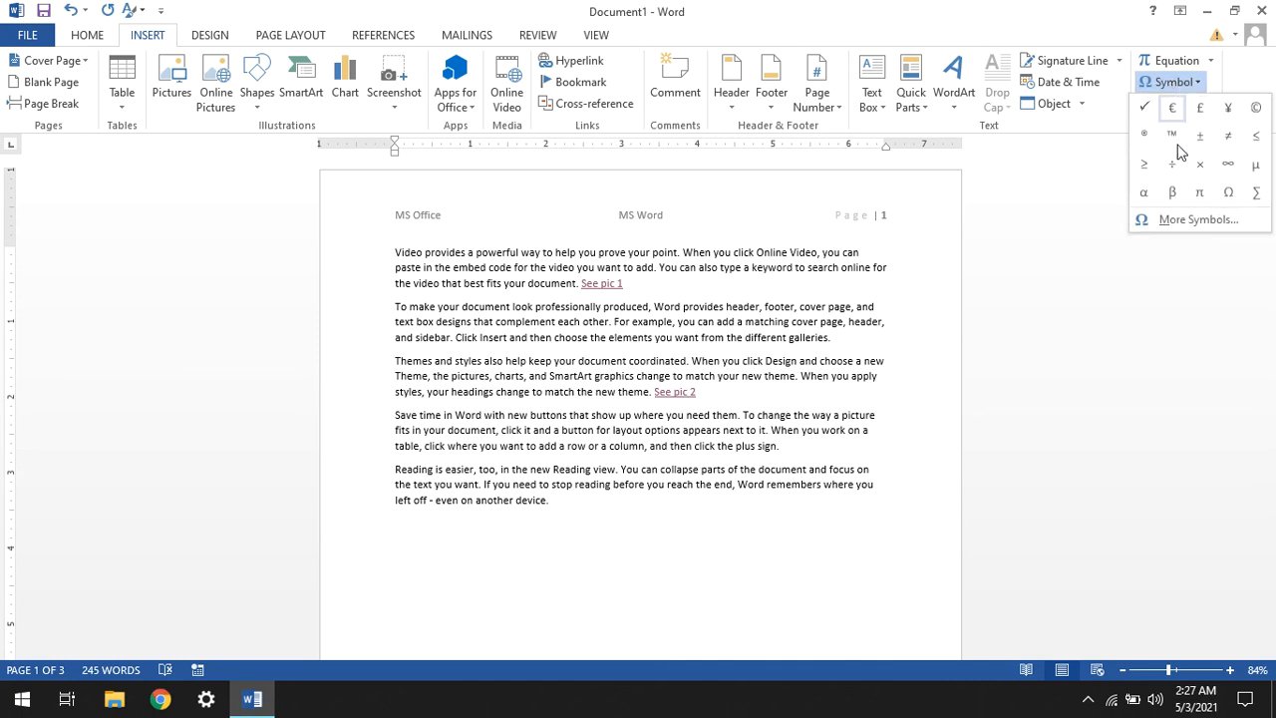
{"action": "left_click", "coordinate": [1185, 221]}
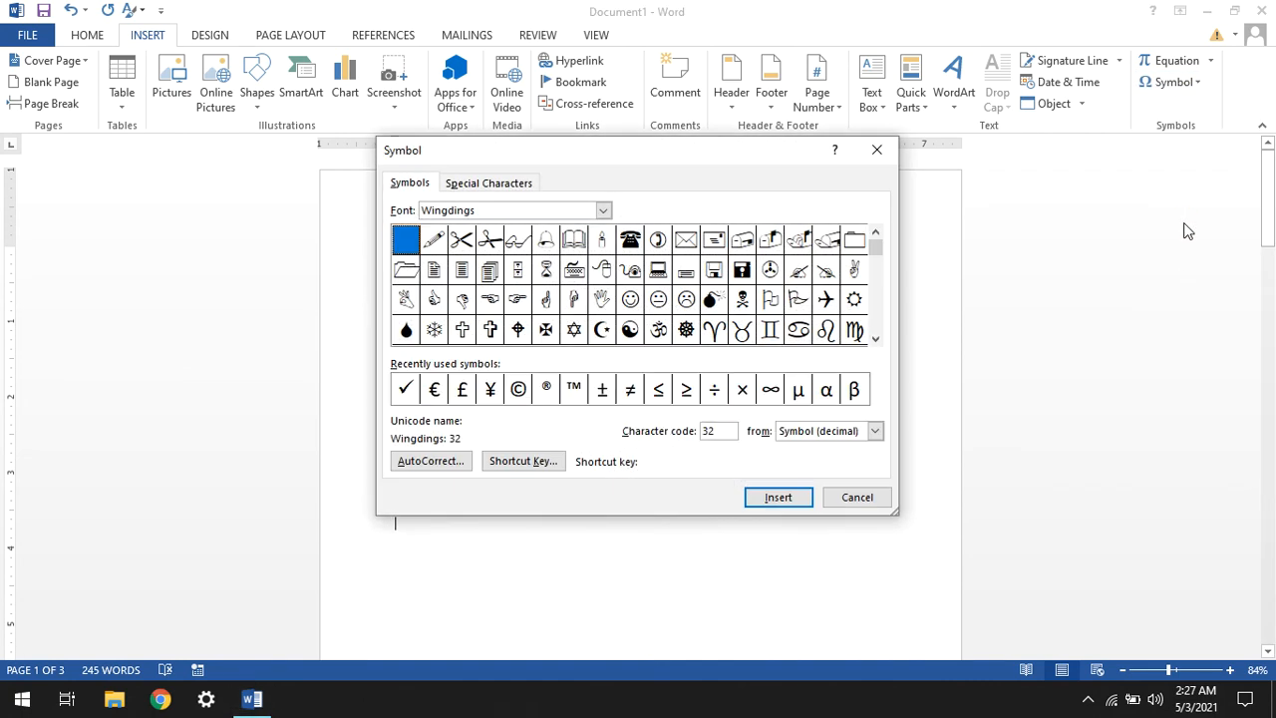
{"action": "left_click", "coordinate": [603, 210]}
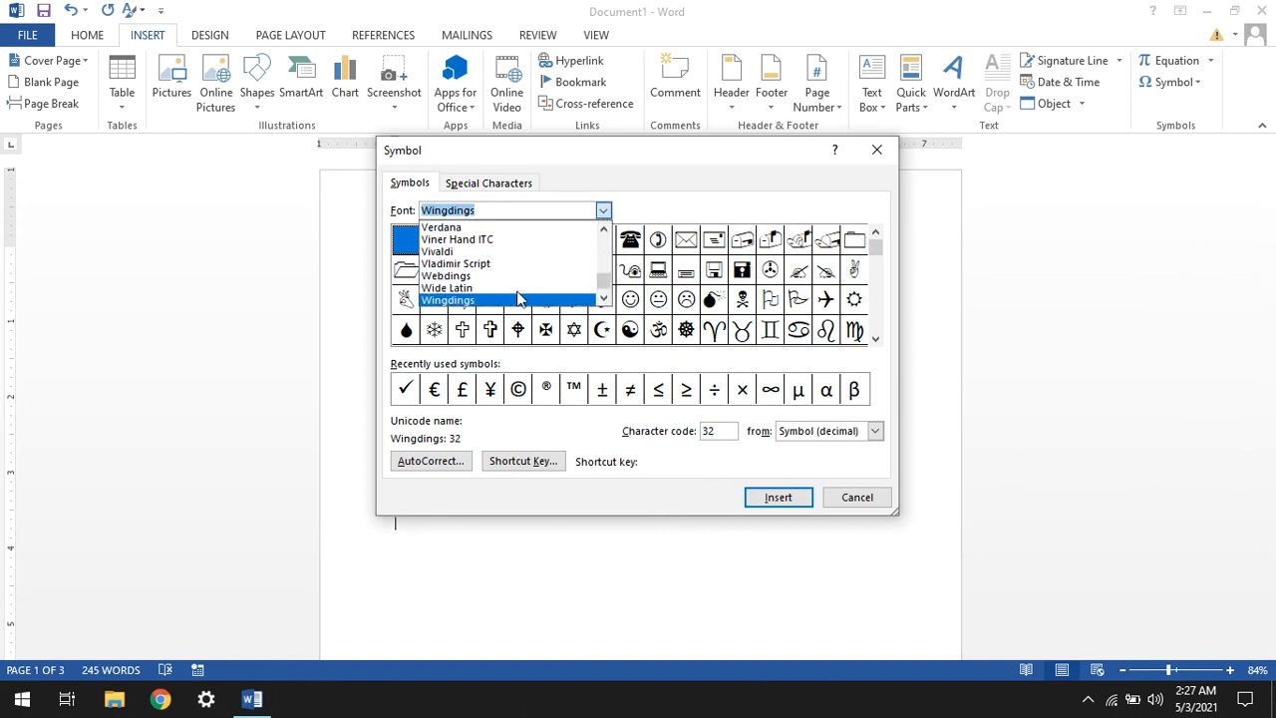
{"action": "left_click_drag", "start_coordinate": [604, 284], "coordinate": [619, 233]}
{"action": "left_click", "coordinate": [646, 192]}
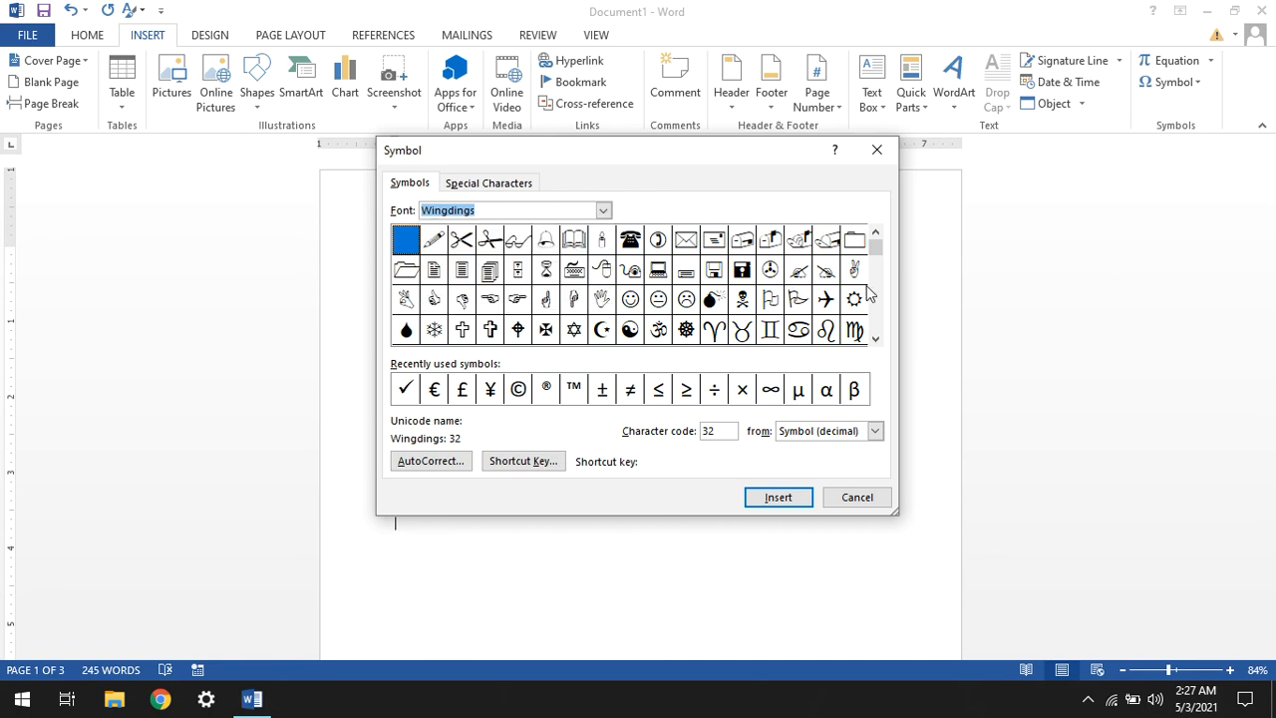
{"action": "left_click_drag", "start_coordinate": [882, 259], "coordinate": [881, 271]}
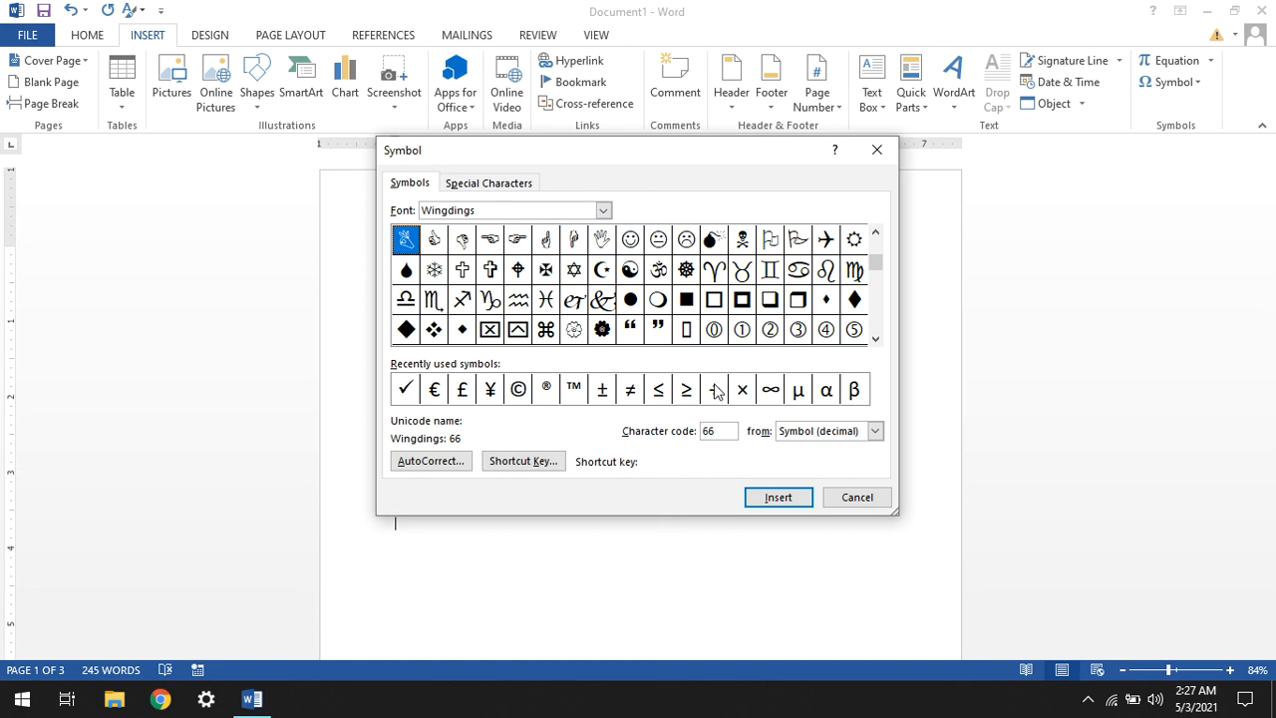
{"action": "left_click", "coordinate": [863, 499]}
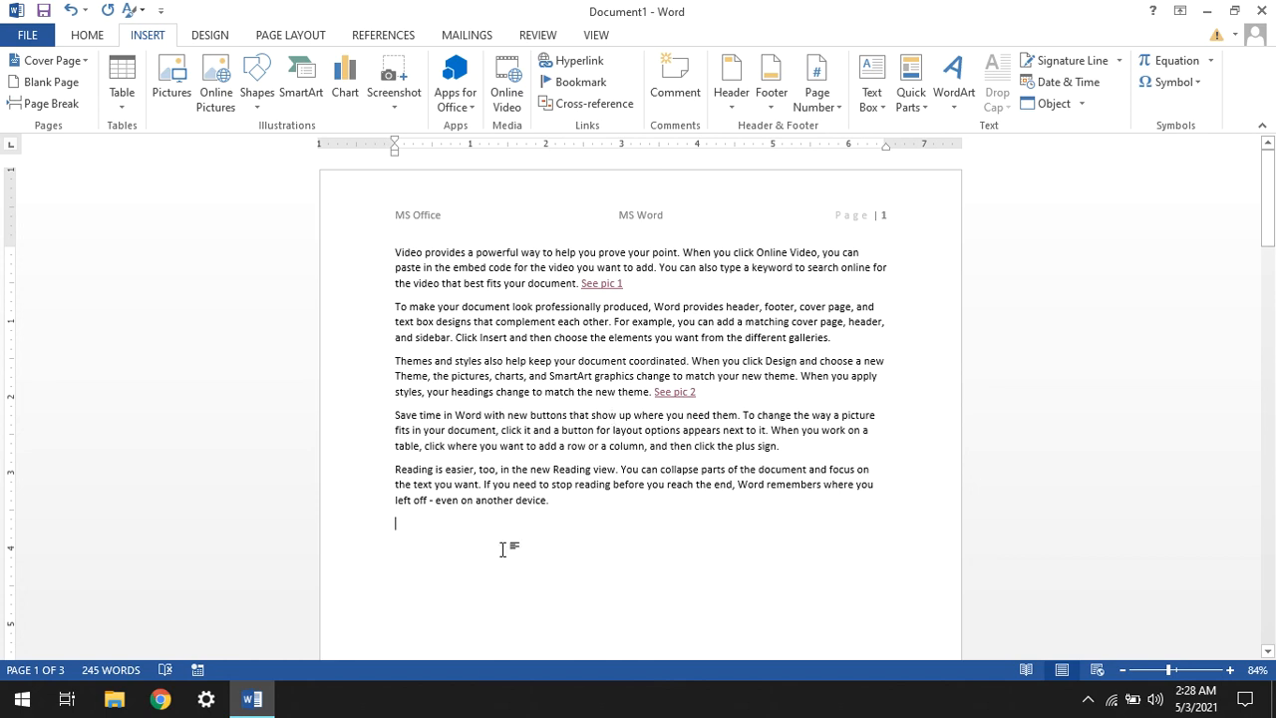
Insert a new Microsoft Excel Worksheet object on the empty line below the last paragraph
{"action": "left_click", "coordinate": [1054, 105]}
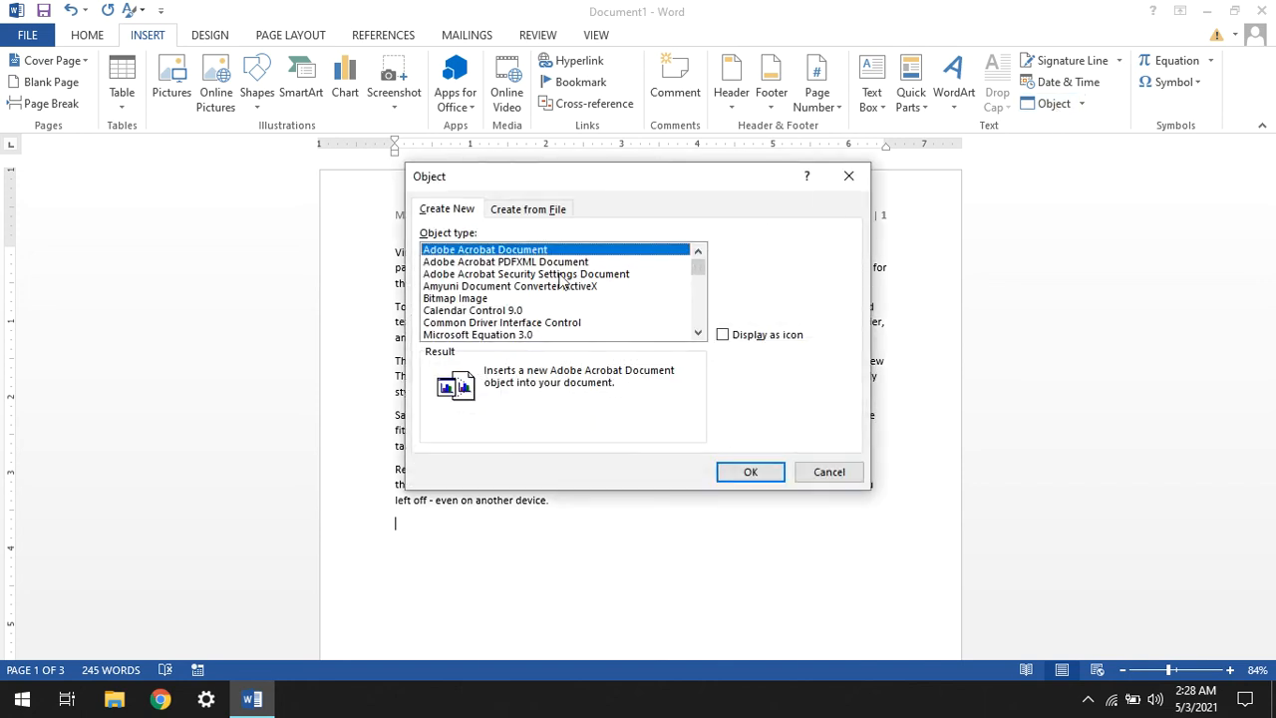
{"action": "left_click_drag", "start_coordinate": [702, 267], "coordinate": [702, 280]}
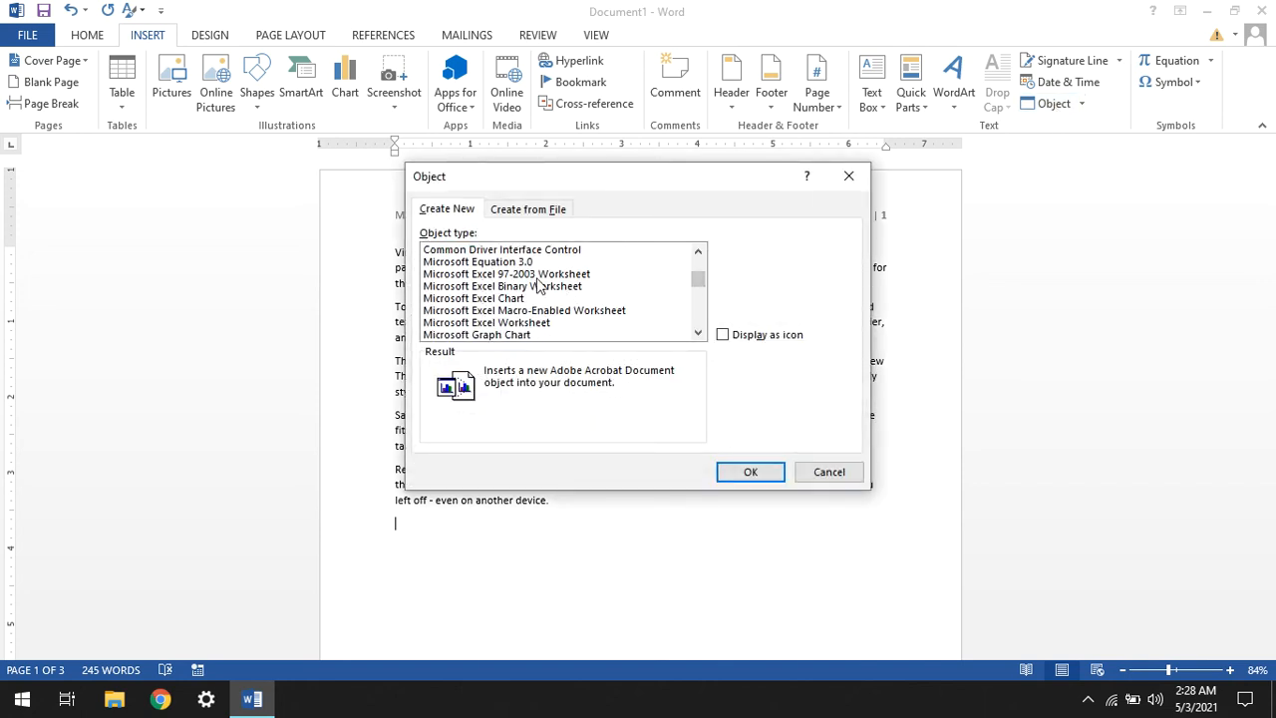
{"action": "left_click", "coordinate": [477, 321]}
{"action": "left_click", "coordinate": [754, 472]}
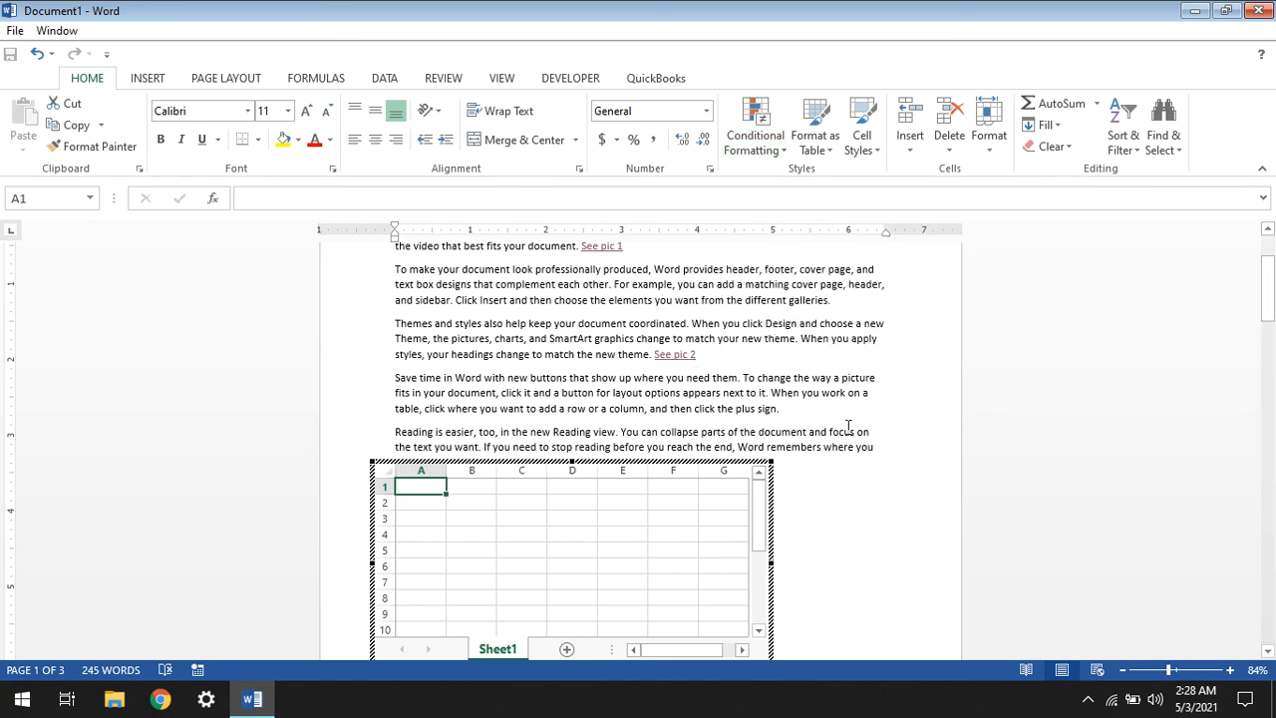
Select cell C3 in the embedded worksheet and return to editing the document text
{"action": "left_click", "coordinate": [521, 566]}
{"action": "left_click", "coordinate": [524, 515]}
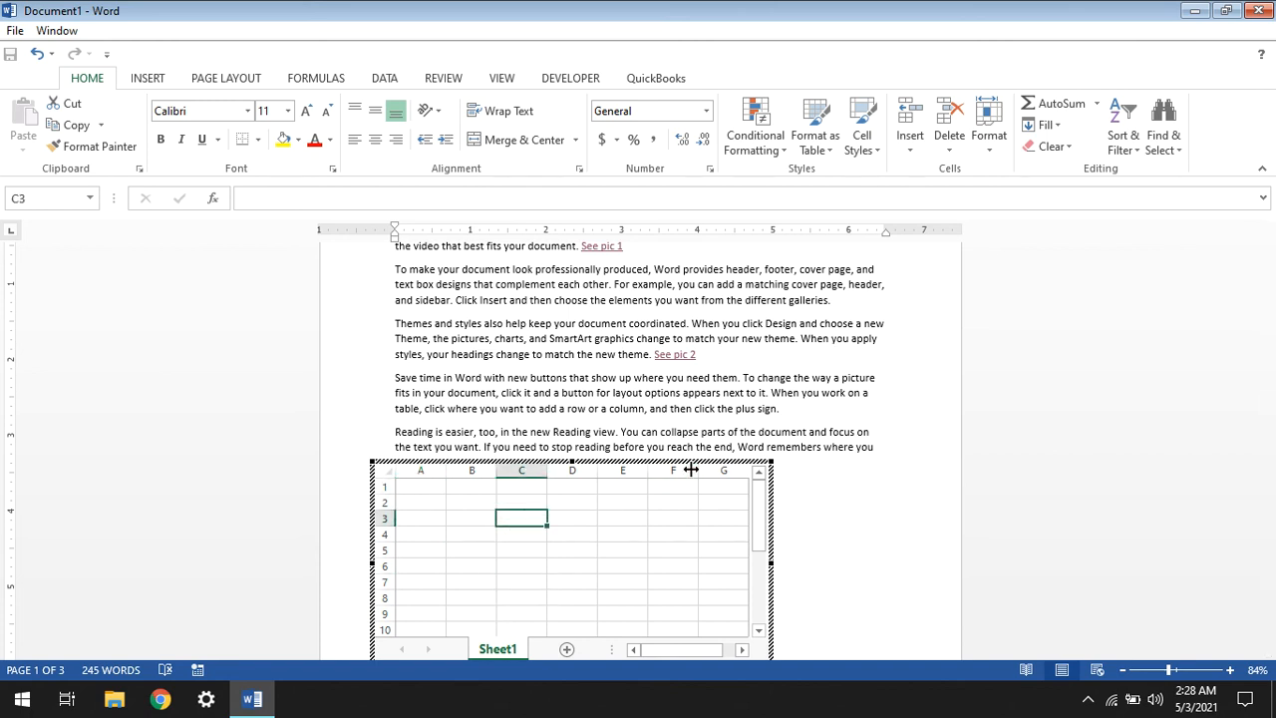
{"action": "left_click", "coordinate": [870, 413]}
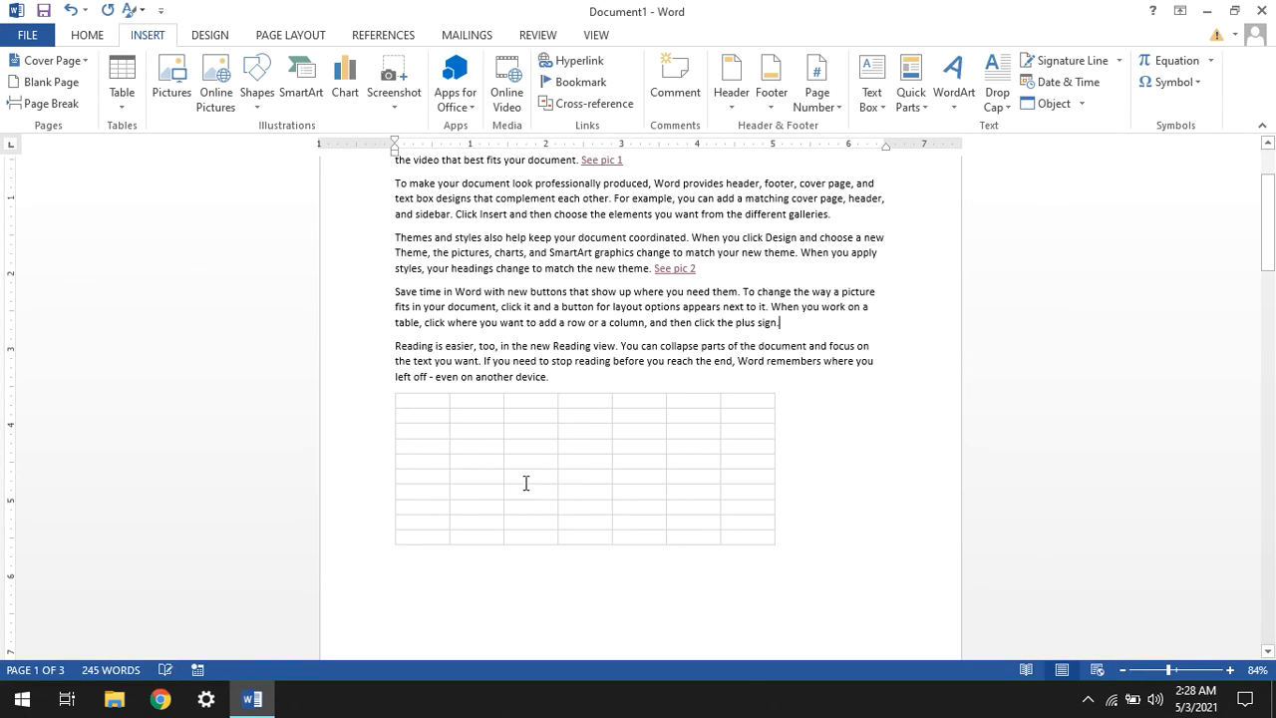
Reopen the embedded worksheet, select its column A, and leave it to remove the worksheet from the document
{"action": "double_click", "coordinate": [653, 433]}
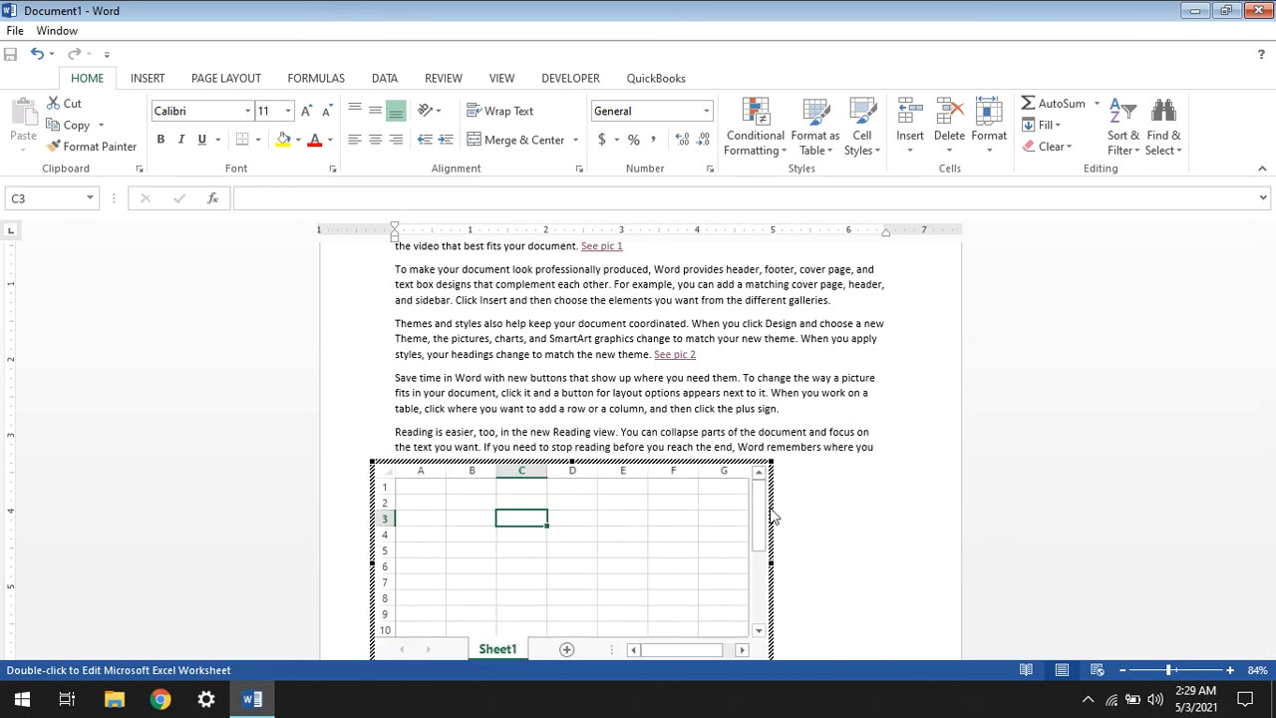
{"action": "left_click", "coordinate": [513, 466]}
{"action": "left_click", "coordinate": [420, 470]}
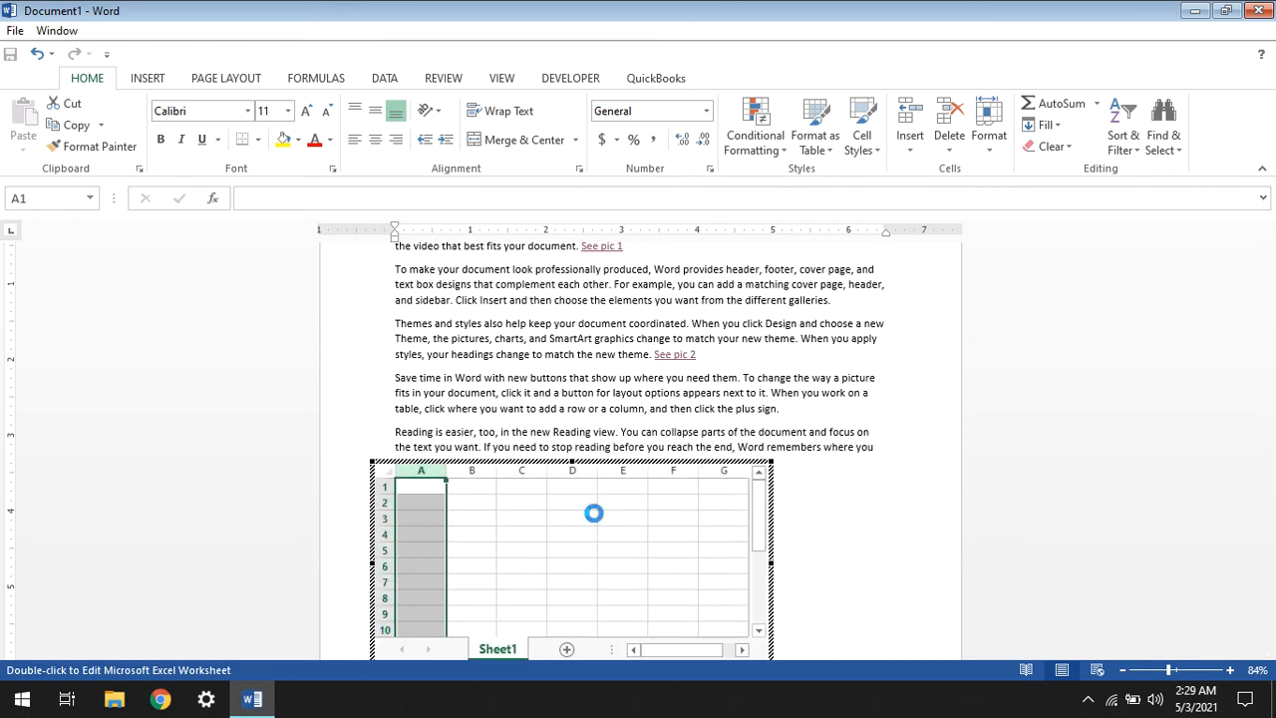
{"action": "left_click", "coordinate": [793, 524]}
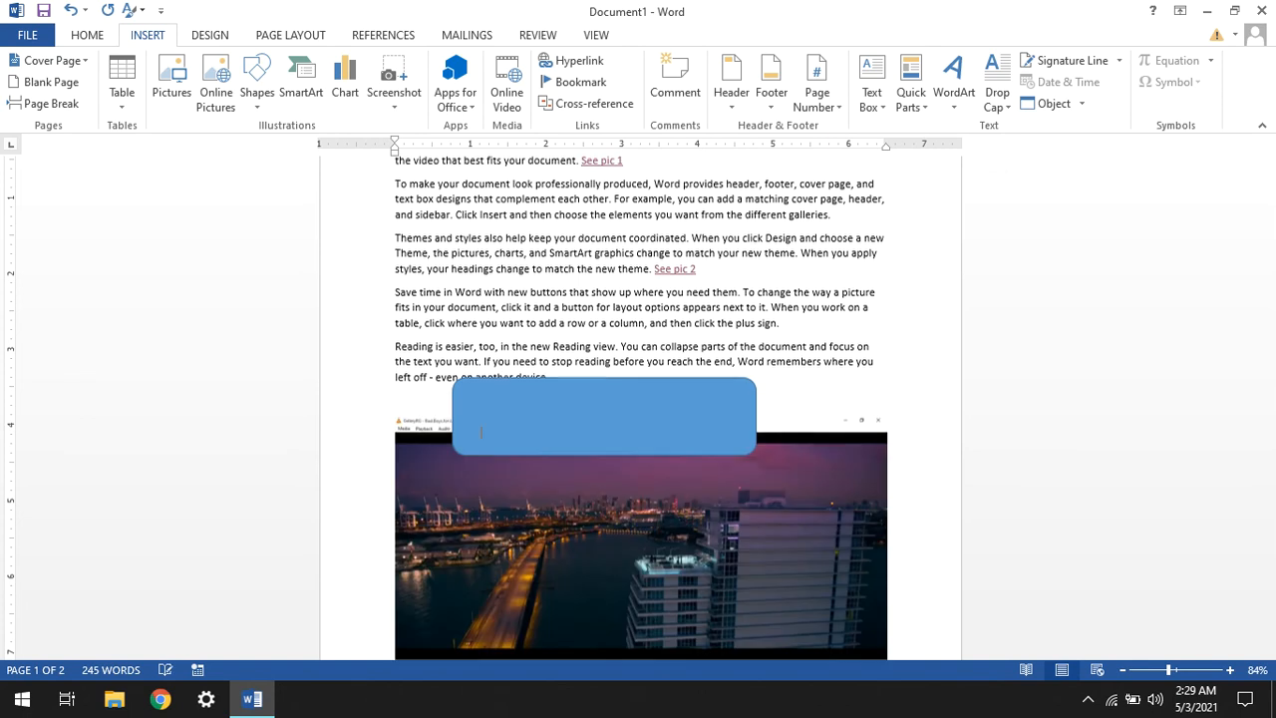
{"action": "left_click", "coordinate": [1090, 695]}
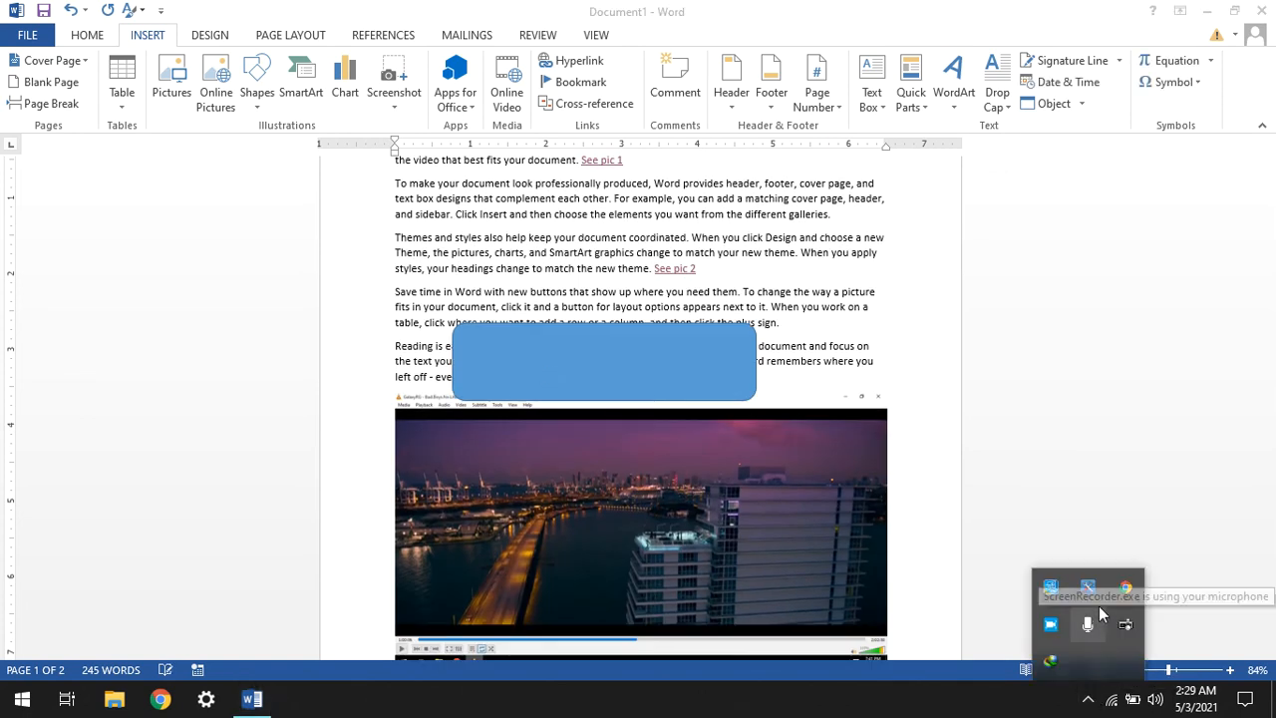